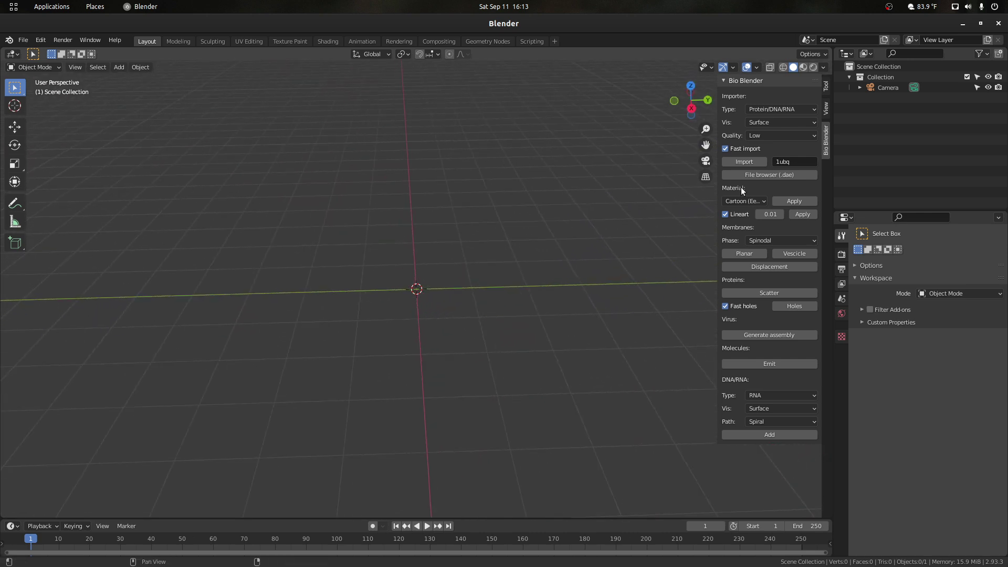
Generate a planar membrane with the Spinodal phase, keeping the default colours for both lipids.
{"action": "left_click", "coordinate": [760, 243]}
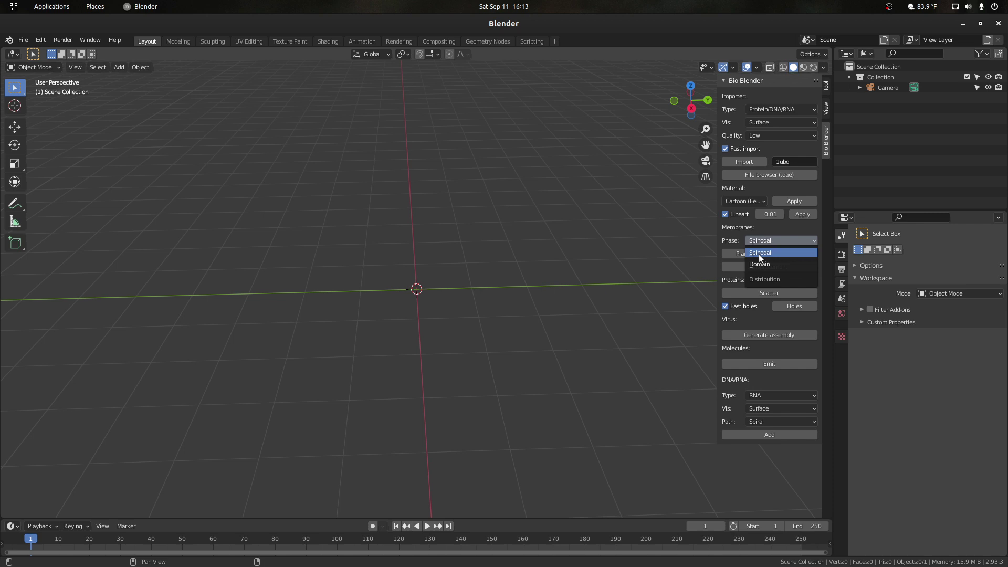
{"action": "left_click", "coordinate": [759, 253]}
{"action": "left_click", "coordinate": [758, 240]}
{"action": "left_click", "coordinate": [748, 254]}
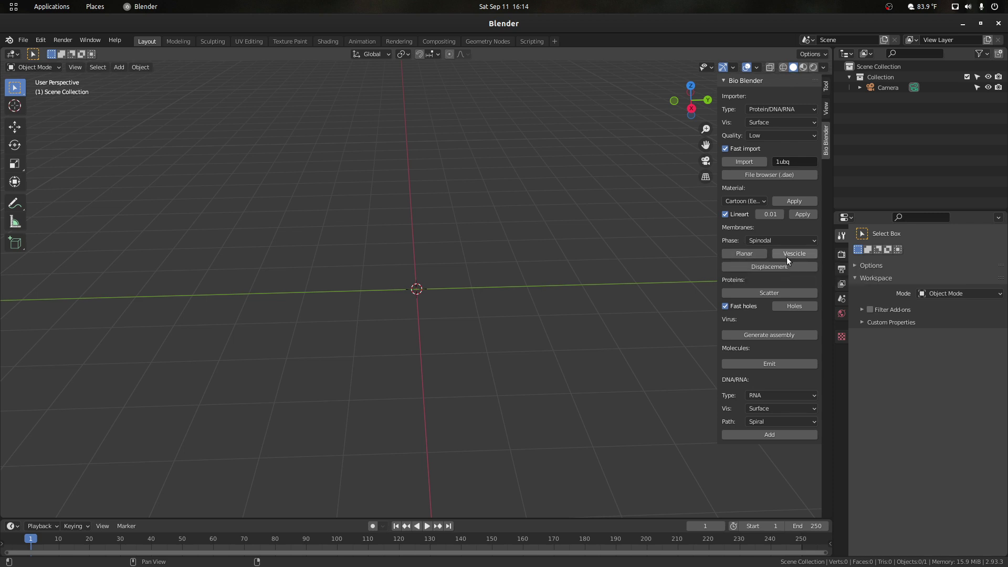
{"action": "left_click", "coordinate": [758, 252]}
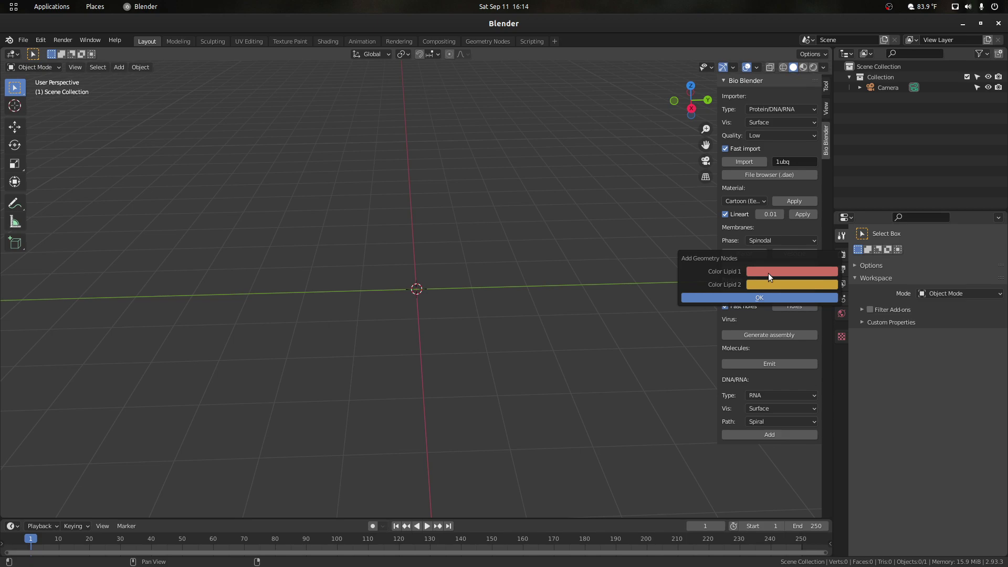
{"action": "left_click", "coordinate": [706, 297]}
Examine the planar membrane and the two lipid source models from several angles, including from directly above.
{"action": "left_click_drag", "start_coordinate": [675, 108], "coordinate": [744, 108]}
{"action": "scroll", "coordinate": [479, 222], "scroll_direction": "up", "scroll_amount": 3}
{"action": "mouse_move", "coordinate": [681, 107]}
{"action": "left_mouse_down"}
{"action": "mouse_move", "coordinate": [699, 108]}
{"action": "mouse_move", "coordinate": [693, 90]}
{"action": "mouse_move", "coordinate": [696, 108]}
{"action": "left_mouse_up"}
{"action": "scroll", "coordinate": [603, 369], "scroll_direction": "down", "scroll_amount": 2}
{"action": "left_click_drag", "start_coordinate": [630, 440], "coordinate": [247, 180]}
{"action": "left_click", "coordinate": [290, 230]}
{"action": "left_click", "coordinate": [103, 213]}
{"action": "left_click", "coordinate": [170, 213]}
{"action": "left_click", "coordinate": [89, 216]}
{"action": "left_click", "coordinate": [164, 236], "text": "shift"}
{"action": "left_click", "coordinate": [122, 233], "text": "shift"}
{"action": "scroll", "coordinate": [516, 247], "scroll_direction": "up", "scroll_amount": 4}
{"action": "scroll", "coordinate": [530, 231], "scroll_direction": "down", "scroll_amount": 4}
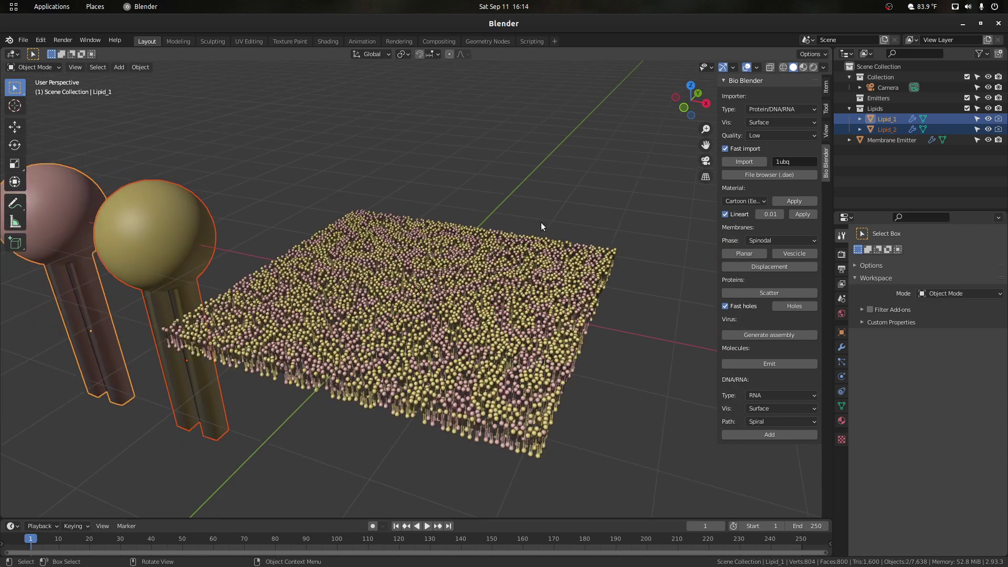
{"action": "left_click_drag", "start_coordinate": [687, 105], "coordinate": [697, 93]}
{"action": "scroll", "coordinate": [534, 215], "scroll_direction": "up", "scroll_amount": 2}
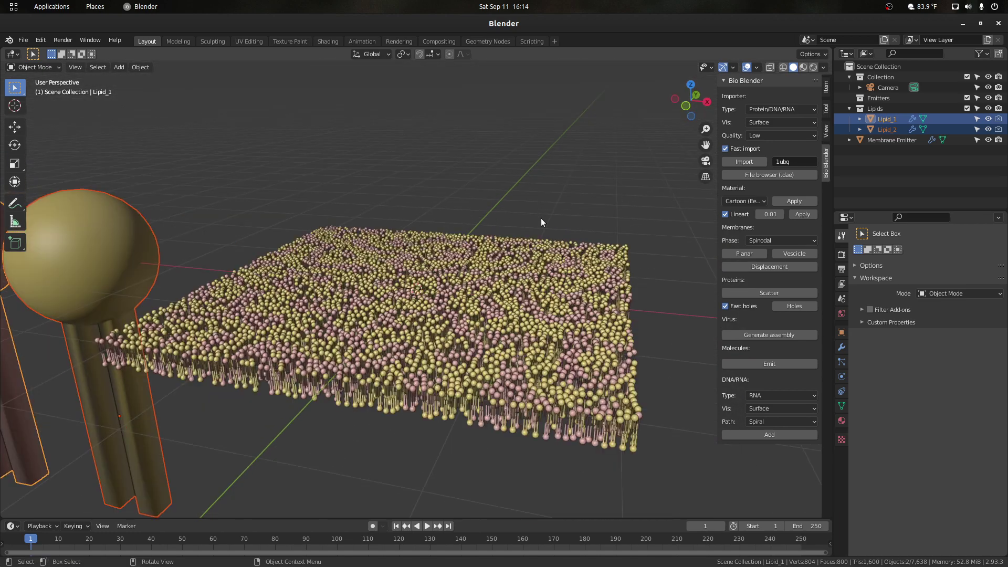
{"action": "key", "text": "KP_7"}
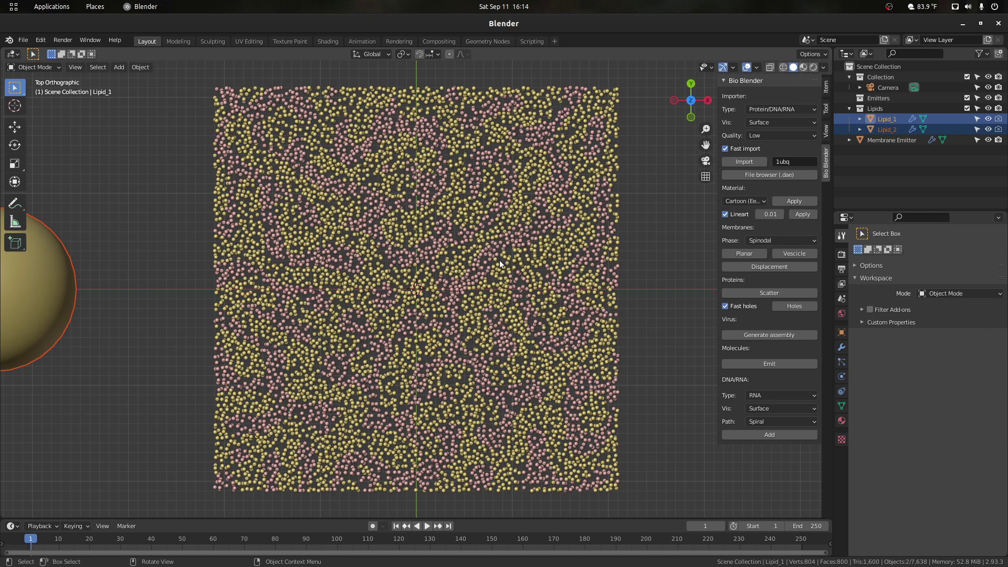
Move the planar Spinodal membrane along the Y axis, well away from the origin.
{"action": "left_click_drag", "start_coordinate": [691, 113], "coordinate": [682, 200]}
{"action": "left_click", "coordinate": [478, 310]}
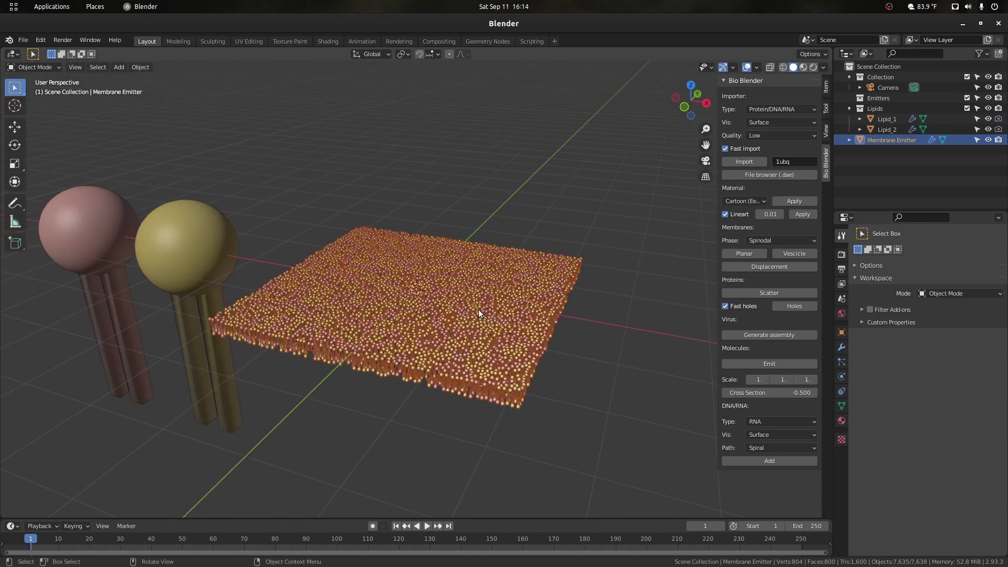
{"action": "scroll", "coordinate": [478, 310], "scroll_direction": "down", "scroll_amount": 1}
{"action": "key", "text": "g"}
{"action": "key", "text": "y"}
{"action": "left_click", "coordinate": [558, 174]}
{"action": "scroll", "coordinate": [559, 177], "scroll_direction": "up", "scroll_amount": 2}
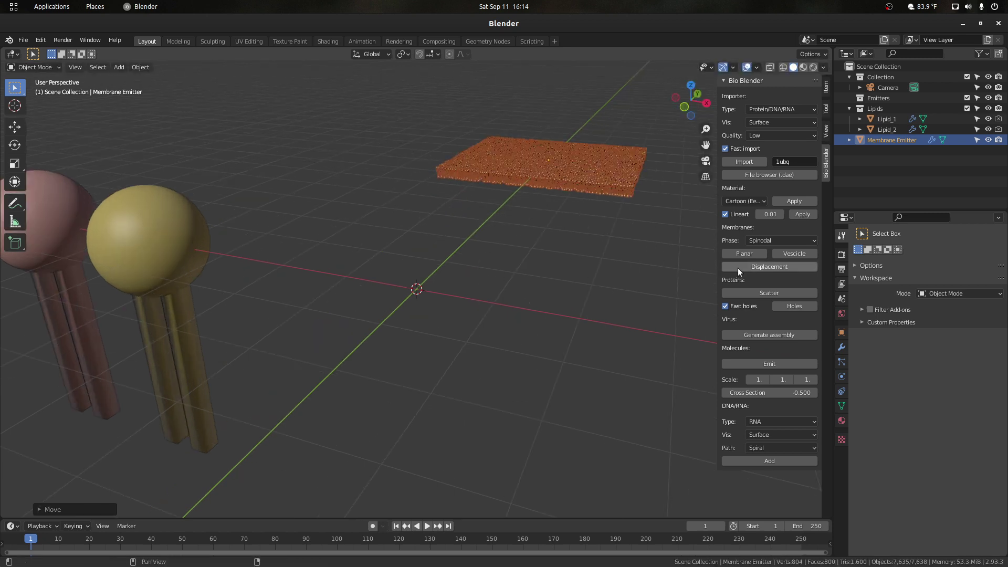
Generate a vesicle membrane with the Spinodal phase at the origin and delete it again.
{"action": "left_click", "coordinate": [785, 253]}
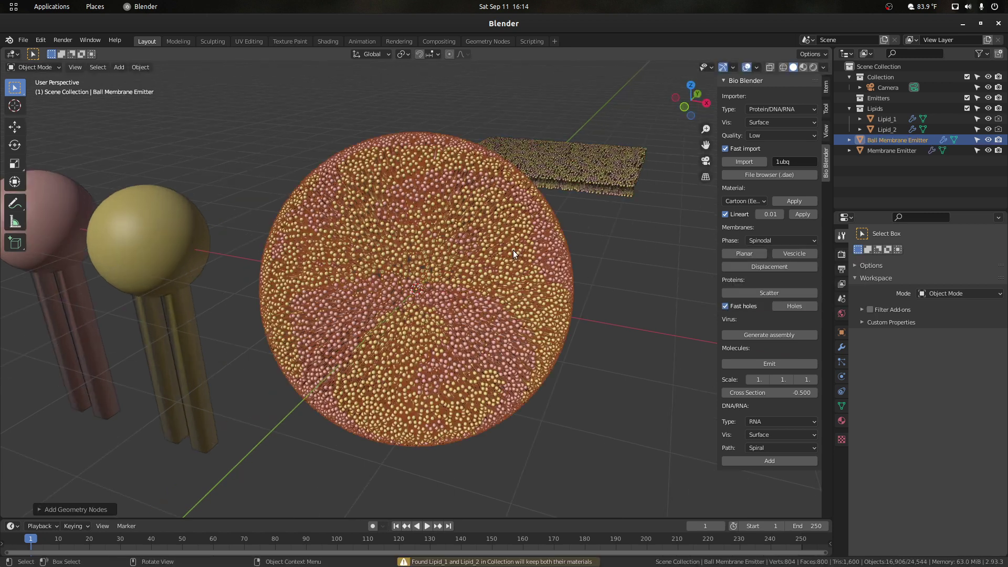
{"action": "key", "text": "Delete"}
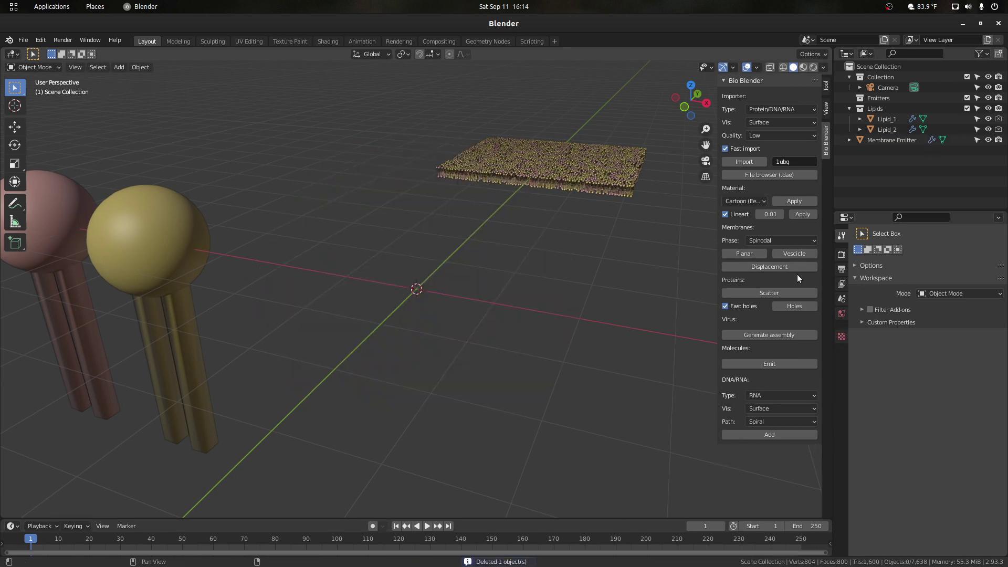
Switch the membrane phase to Domain and generate a second planar membrane with the default lipid colours.
{"action": "left_click", "coordinate": [783, 240]}
{"action": "left_click", "coordinate": [767, 263]}
{"action": "left_click", "coordinate": [757, 252]}
{"action": "left_click", "coordinate": [701, 295]}
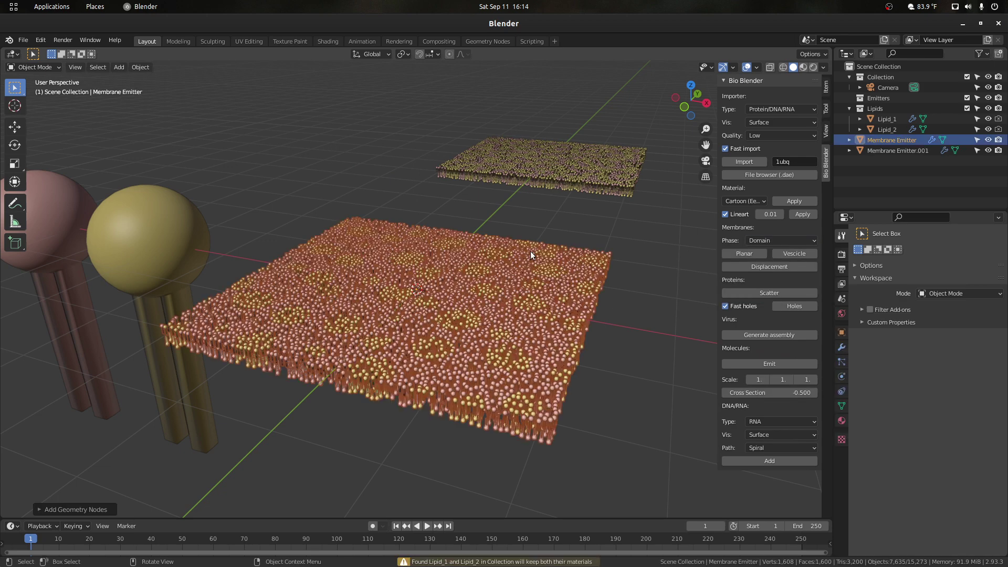
Move the Spinodal membrane back along the Y axis until it sits just behind the Domain membrane.
{"action": "key", "text": "KP_7"}
{"action": "scroll", "coordinate": [503, 189], "scroll_direction": "down", "scroll_amount": 3}
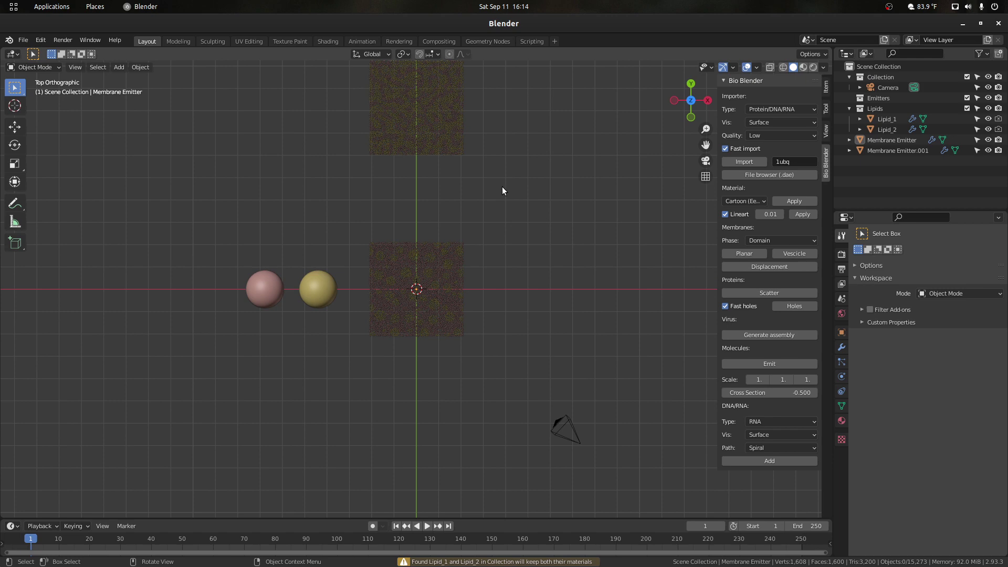
{"action": "left_click", "coordinate": [416, 132]}
{"action": "key", "text": "g"}
{"action": "key", "text": "y"}
{"action": "left_click", "coordinate": [418, 212]}
{"action": "scroll", "coordinate": [597, 267], "scroll_direction": "up", "scroll_amount": 4}
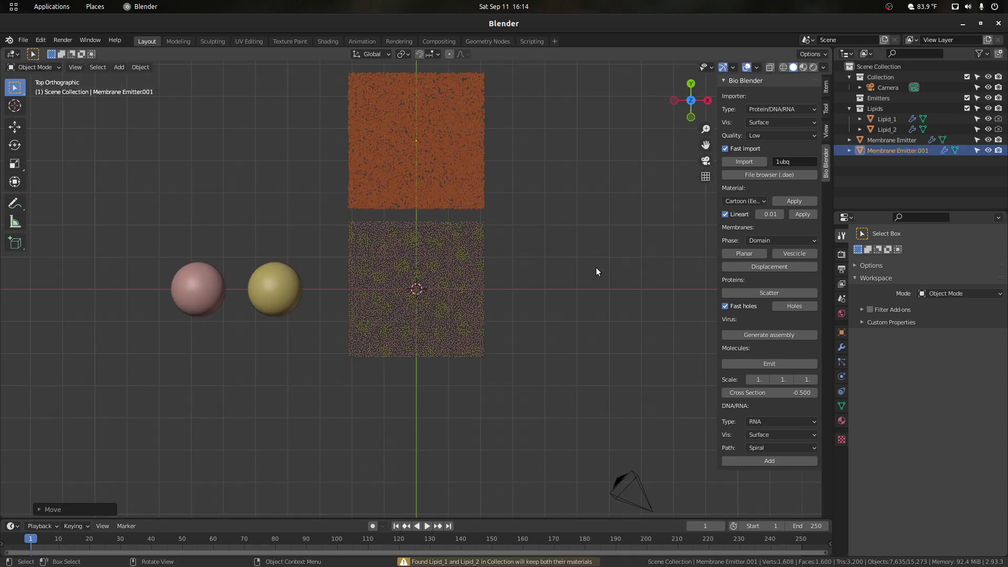
Compare the lipid patterns of the Domain and Spinodal membranes side by side.
{"action": "left_click", "coordinate": [549, 214]}
{"action": "middle_click_drag", "start_coordinate": [414, 92], "coordinate": [407, 175], "text": "shift"}
{"action": "left_click", "coordinate": [406, 175]}
{"action": "left_click", "coordinate": [534, 259]}
{"action": "left_click_drag", "start_coordinate": [694, 107], "coordinate": [656, 15]}
{"action": "scroll", "coordinate": [474, 301], "scroll_direction": "up", "scroll_amount": 3}
{"action": "scroll", "coordinate": [420, 334], "scroll_direction": "down", "scroll_amount": 2}
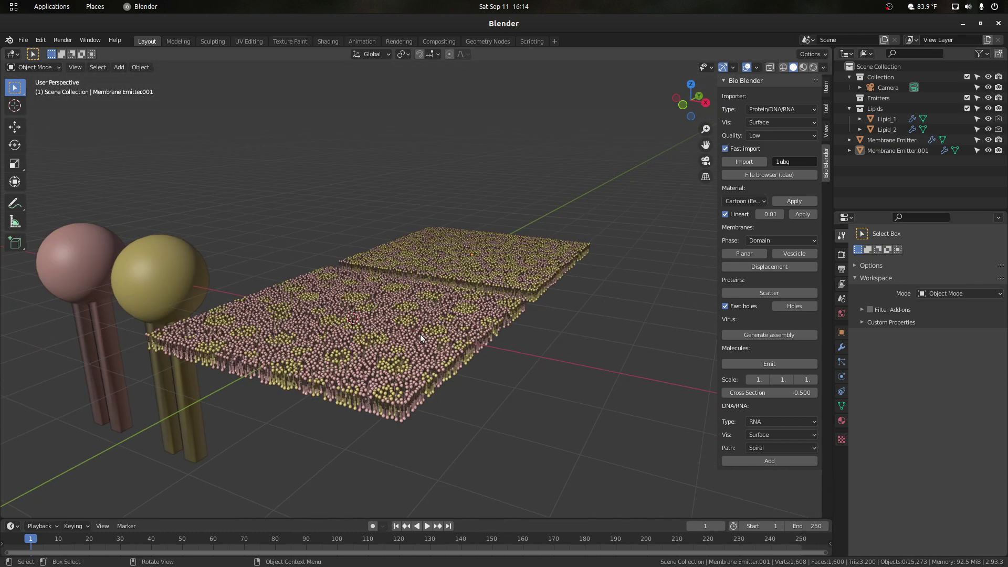
Set the X and Y texture scale of the Domain membrane's geometry nodes modifier to 2.640.
{"action": "left_click", "coordinate": [420, 334]}
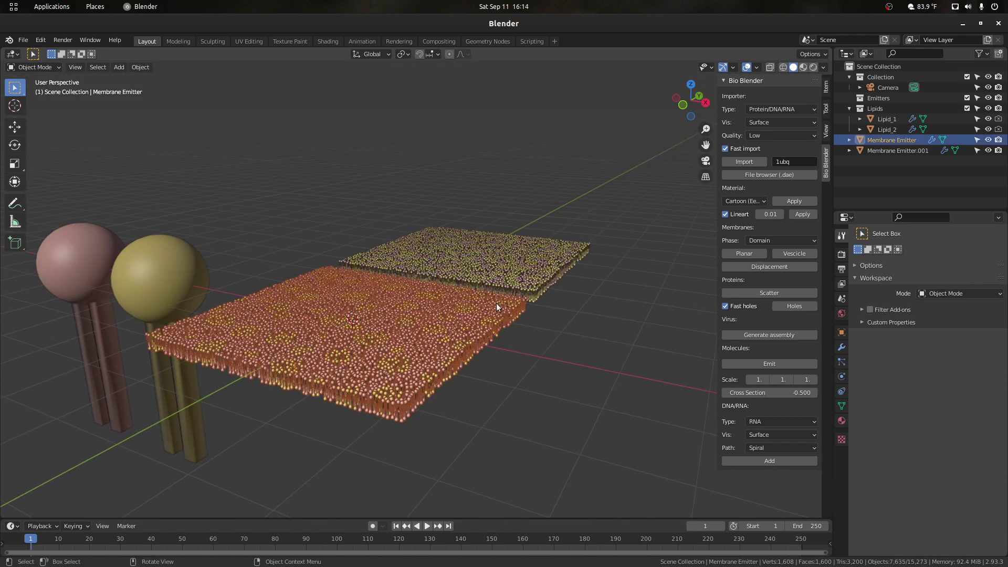
{"action": "left_click", "coordinate": [841, 347]}
{"action": "left_click", "coordinate": [857, 269]}
{"action": "left_click", "coordinate": [857, 285]}
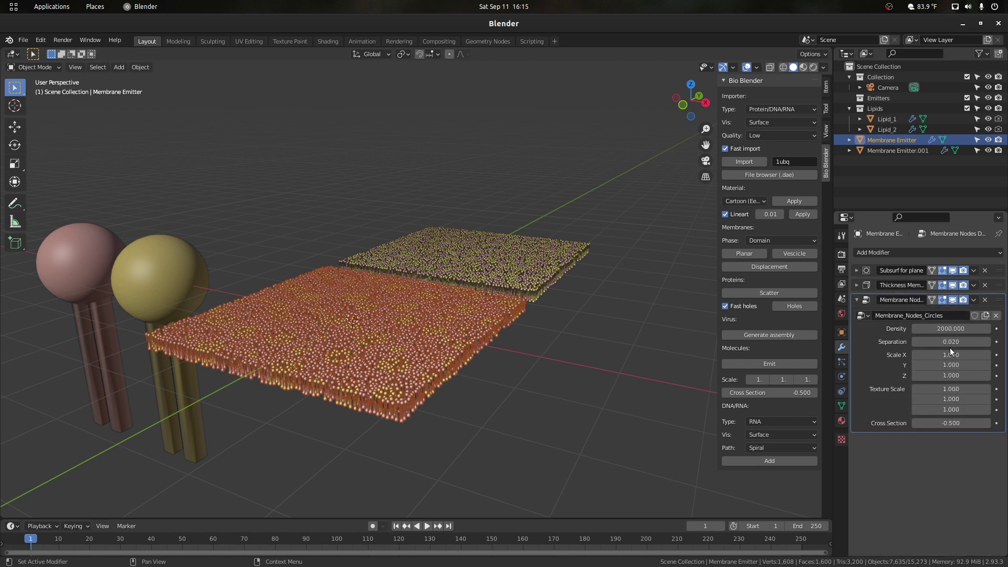
{"action": "left_click_drag", "start_coordinate": [951, 389], "coordinate": [975, 389]}
{"action": "left_click", "coordinate": [607, 377]}
{"action": "scroll", "coordinate": [592, 344], "scroll_direction": "up", "scroll_amount": 1}
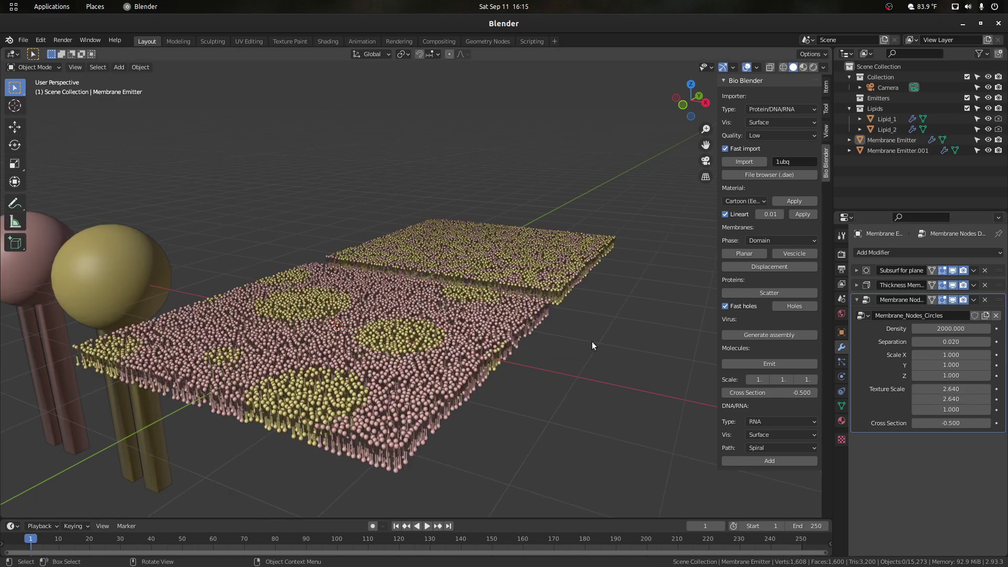
{"action": "mouse_move", "coordinate": [677, 105]}
{"action": "left_mouse_down"}
{"action": "mouse_move", "coordinate": [717, 144]}
{"action": "mouse_move", "coordinate": [714, 108]}
{"action": "mouse_move", "coordinate": [695, 106]}
{"action": "left_mouse_up"}
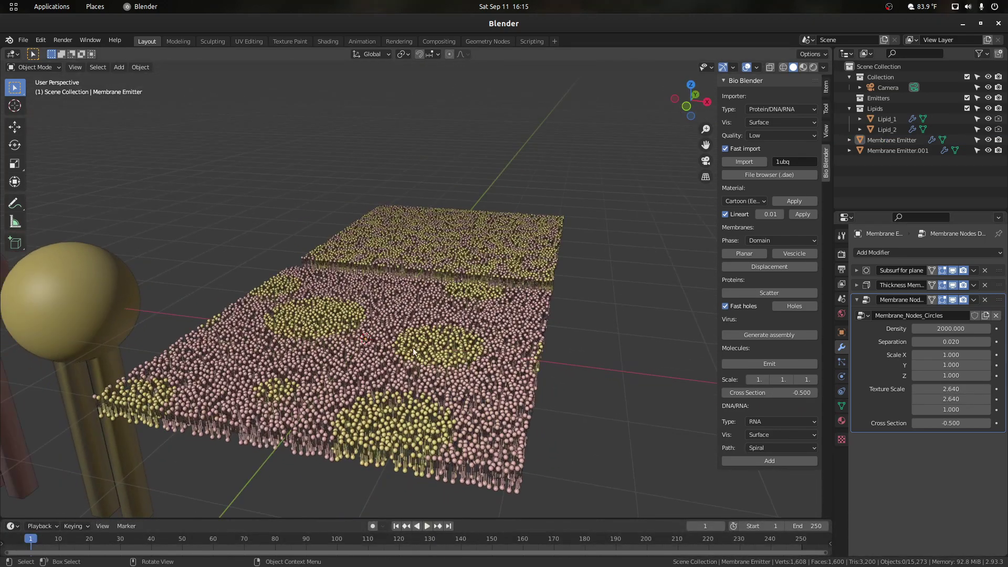
Reduce the Domain membrane's X and Y texture scale to 0.160.
{"action": "left_click", "coordinate": [414, 351]}
{"action": "mouse_move", "coordinate": [951, 389]}
{"action": "left_mouse_down"}
{"action": "mouse_move", "coordinate": [921, 388]}
{"action": "mouse_move", "coordinate": [940, 389]}
{"action": "left_mouse_up"}
{"action": "left_click", "coordinate": [604, 344]}
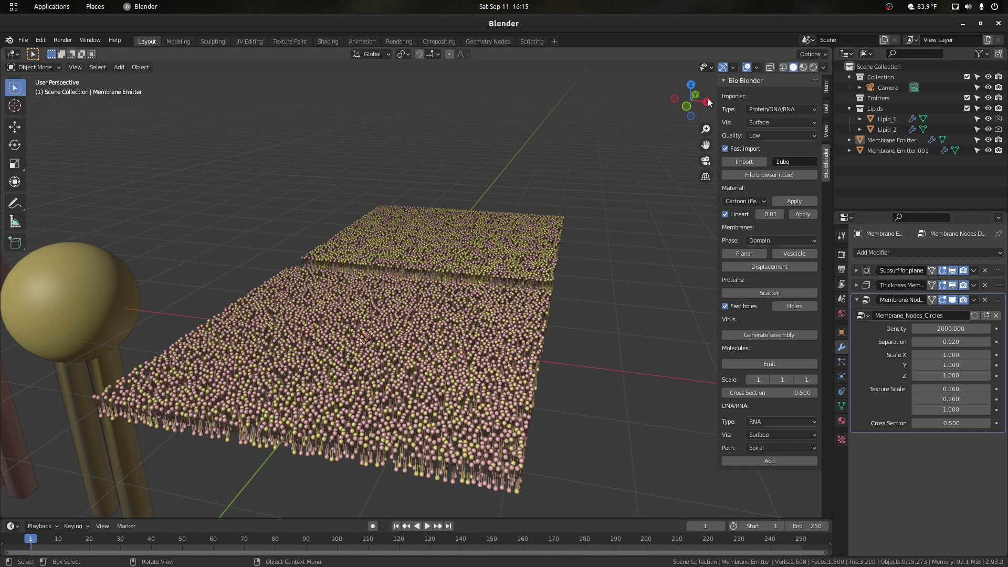
{"action": "mouse_move", "coordinate": [687, 107]}
{"action": "left_mouse_down"}
{"action": "mouse_move", "coordinate": [685, 149]}
{"action": "mouse_move", "coordinate": [674, 103]}
{"action": "left_mouse_up"}
Lower the Domain membrane's X and Y texture scale to -0.120.
{"action": "left_click", "coordinate": [444, 361]}
{"action": "left_click_drag", "start_coordinate": [951, 389], "coordinate": [925, 400]}
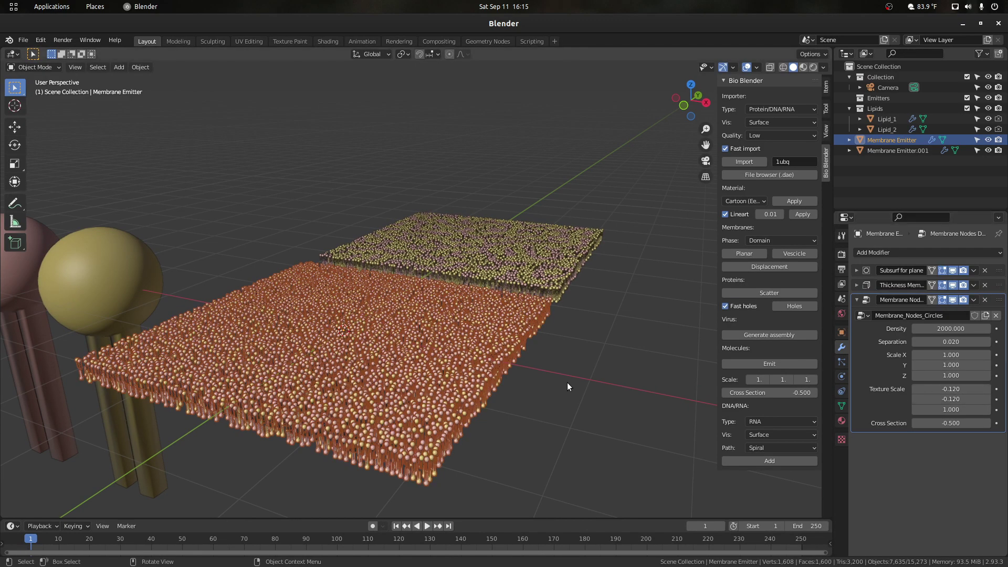
{"action": "left_click", "coordinate": [568, 383]}
{"action": "mouse_move", "coordinate": [688, 106]}
{"action": "left_mouse_down"}
{"action": "mouse_move", "coordinate": [696, 149]}
{"action": "mouse_move", "coordinate": [689, 141]}
{"action": "mouse_move", "coordinate": [700, 122]}
{"action": "left_mouse_up"}
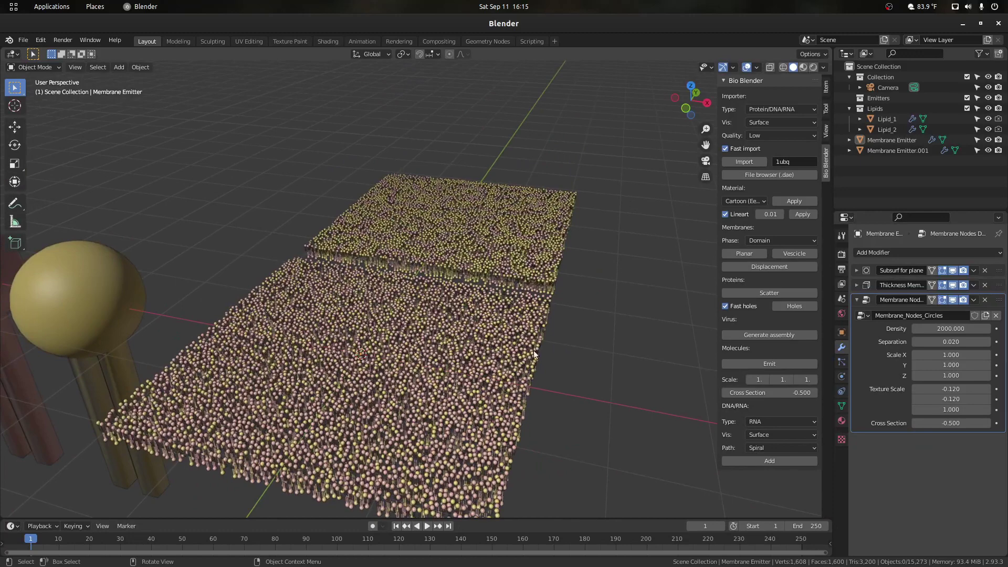
Delete the Domain membrane.
{"action": "left_click", "coordinate": [534, 354]}
{"action": "scroll", "coordinate": [515, 368], "scroll_direction": "down", "scroll_amount": 3}
{"action": "key", "text": "Delete"}
Move the remaining Spinodal membrane along the Y axis back toward the origin.
{"action": "left_click", "coordinate": [454, 256]}
{"action": "key", "text": "g"}
{"action": "key", "text": "y"}
{"action": "left_click", "coordinate": [471, 354]}
{"action": "key", "text": "alt+a"}
{"action": "scroll", "coordinate": [484, 342], "scroll_direction": "up", "scroll_amount": 4}
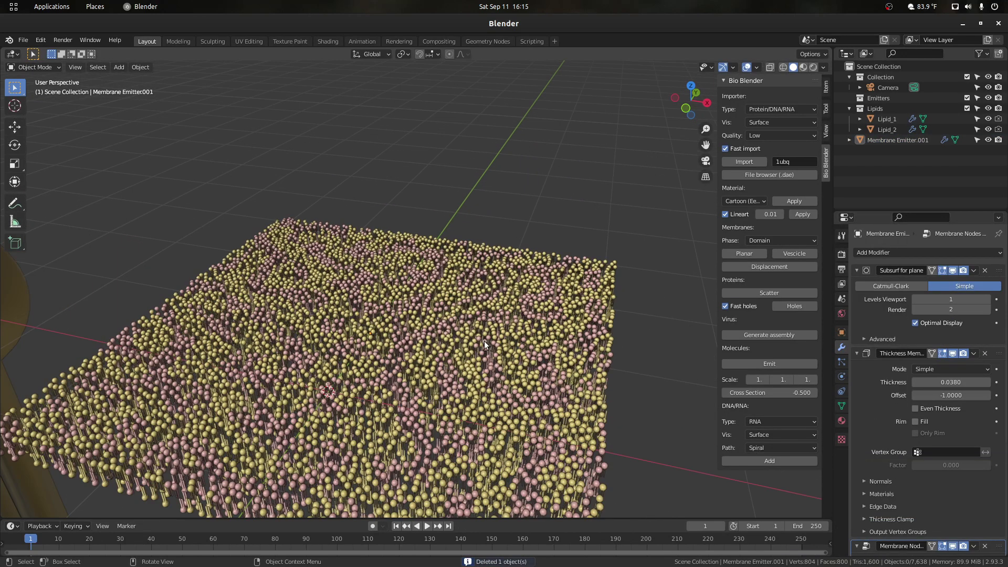
Set the X and Y texture scale of the Spinodal membrane's geometry nodes modifier to 2.590.
{"action": "left_click", "coordinate": [485, 341]}
{"action": "scroll", "coordinate": [922, 443], "scroll_direction": "down", "scroll_amount": 1}
{"action": "left_click", "coordinate": [854, 250]}
{"action": "left_click", "coordinate": [853, 265]}
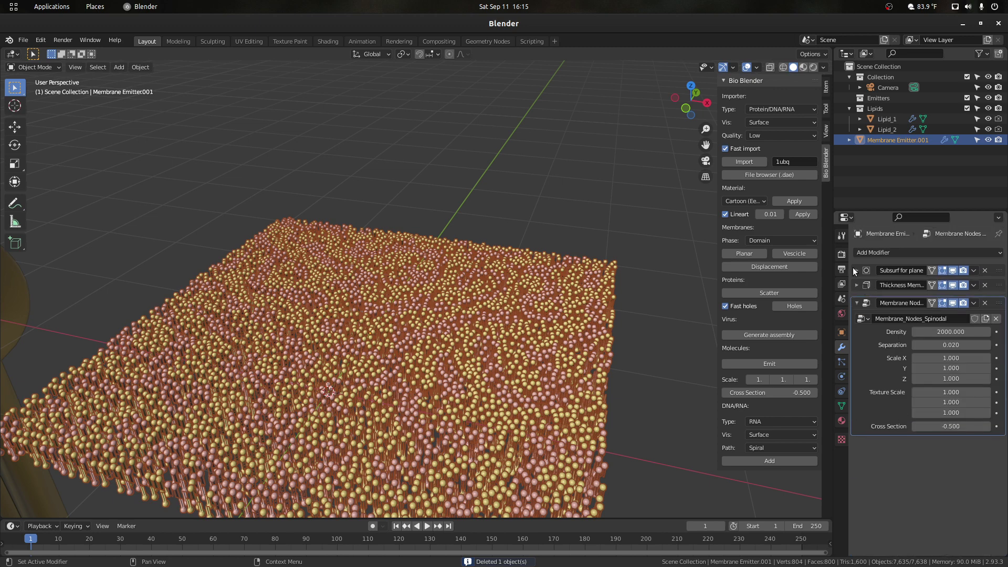
{"action": "mouse_move", "coordinate": [945, 389]}
{"action": "left_mouse_down"}
{"action": "mouse_move", "coordinate": [971, 398]}
{"action": "mouse_move", "coordinate": [943, 395]}
{"action": "left_mouse_up"}
{"action": "left_click", "coordinate": [654, 174]}
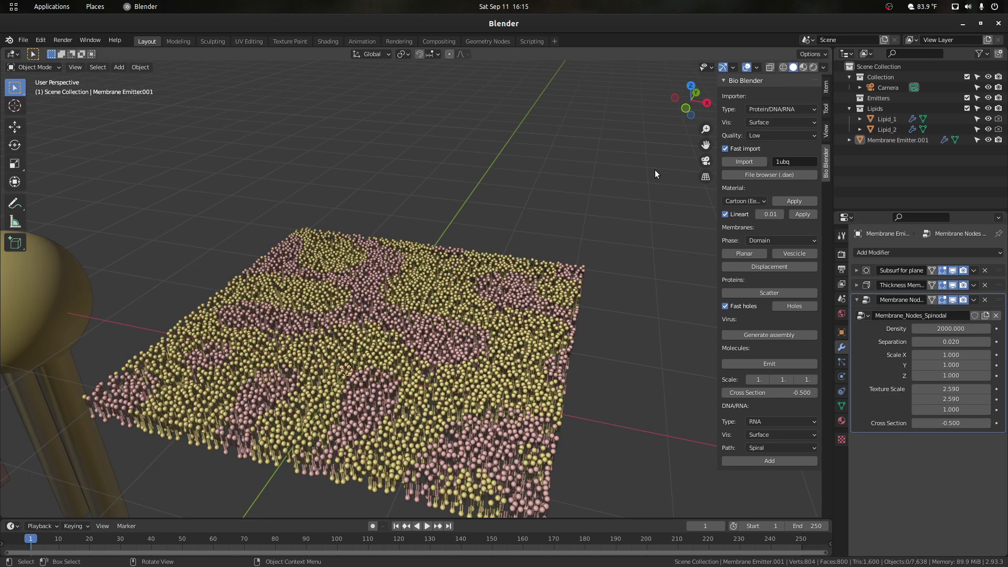
{"action": "mouse_move", "coordinate": [685, 101]}
{"action": "left_mouse_down"}
{"action": "mouse_move", "coordinate": [682, 121]}
{"action": "mouse_move", "coordinate": [678, 86]}
{"action": "mouse_move", "coordinate": [687, 105]}
{"action": "left_mouse_up"}
Reduce the Spinodal membrane's X and Y texture scale to 0.450.
{"action": "left_click_drag", "start_coordinate": [951, 389], "coordinate": [915, 389]}
{"action": "middle_click_drag", "start_coordinate": [587, 232], "coordinate": [449, 297]}
{"action": "left_click", "coordinate": [459, 294]}
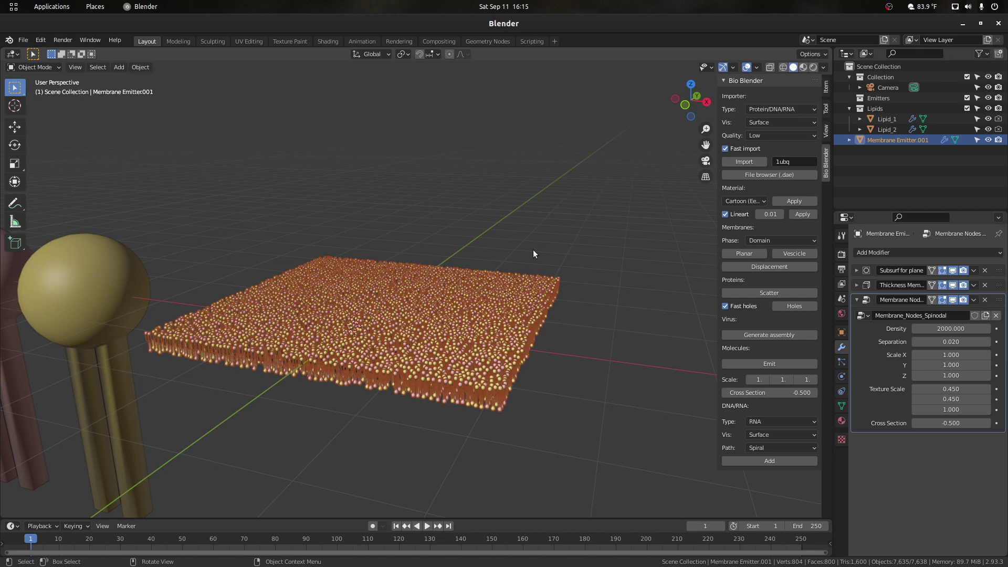
{"action": "left_click", "coordinate": [667, 173]}
{"action": "left_click_drag", "start_coordinate": [705, 147], "coordinate": [742, 123]}
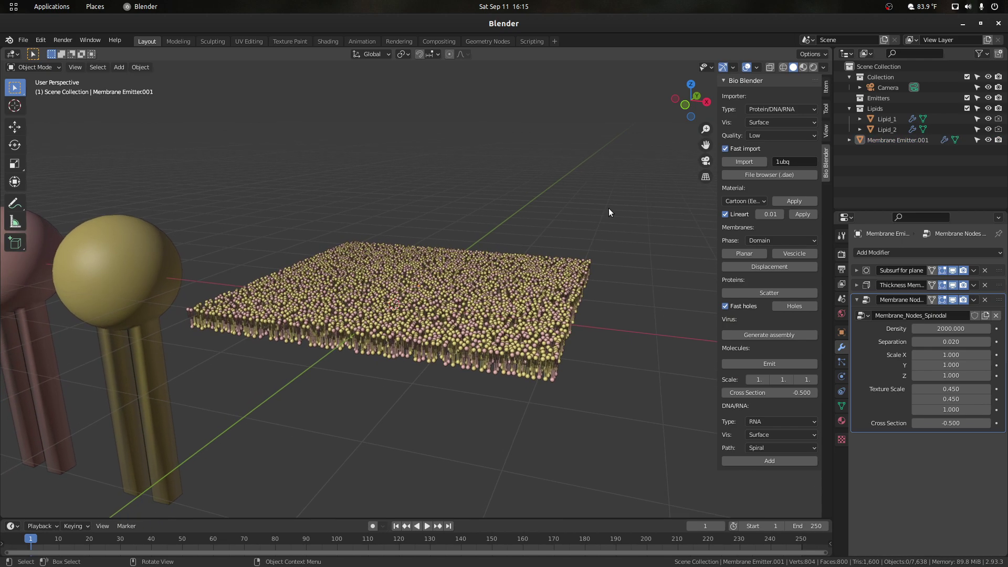
{"action": "scroll", "coordinate": [610, 207], "scroll_direction": "up", "scroll_amount": 1}
{"action": "left_click_drag", "start_coordinate": [691, 98], "coordinate": [680, 103]}
Set the membrane's cross section to -0.270 and its scale to X 0.620, Y 1.330 and Z 2.990.
{"action": "left_click", "coordinate": [490, 288]}
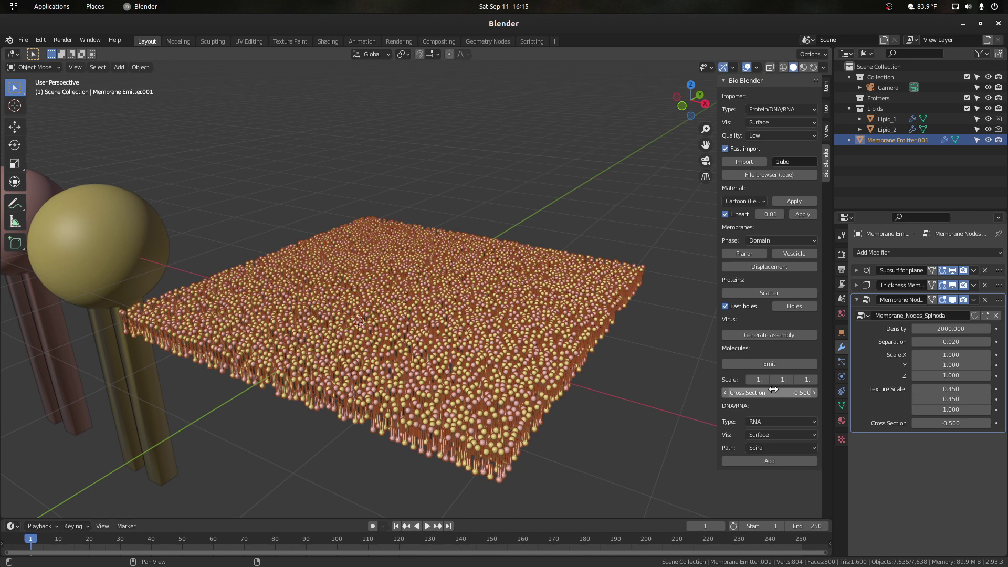
{"action": "left_click_drag", "start_coordinate": [770, 392], "coordinate": [698, 372]}
{"action": "left_click", "coordinate": [679, 385]}
{"action": "left_click_drag", "start_coordinate": [763, 396], "coordinate": [882, 381]}
{"action": "mouse_move", "coordinate": [820, 380]}
{"action": "left_mouse_down"}
{"action": "mouse_move", "coordinate": [924, 379]}
{"action": "mouse_move", "coordinate": [832, 379]}
{"action": "left_mouse_up"}
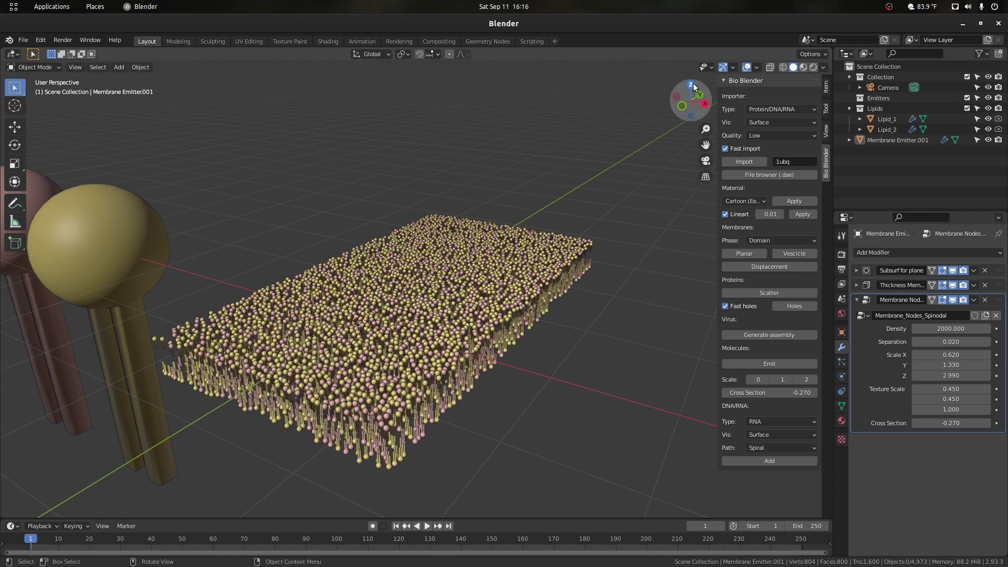
Examine the rescaled membrane from a low side angle and check each of the two lipid source models.
{"action": "left_click_drag", "start_coordinate": [691, 101], "coordinate": [574, 124]}
{"action": "left_click", "coordinate": [93, 259]}
{"action": "left_click", "coordinate": [67, 289]}
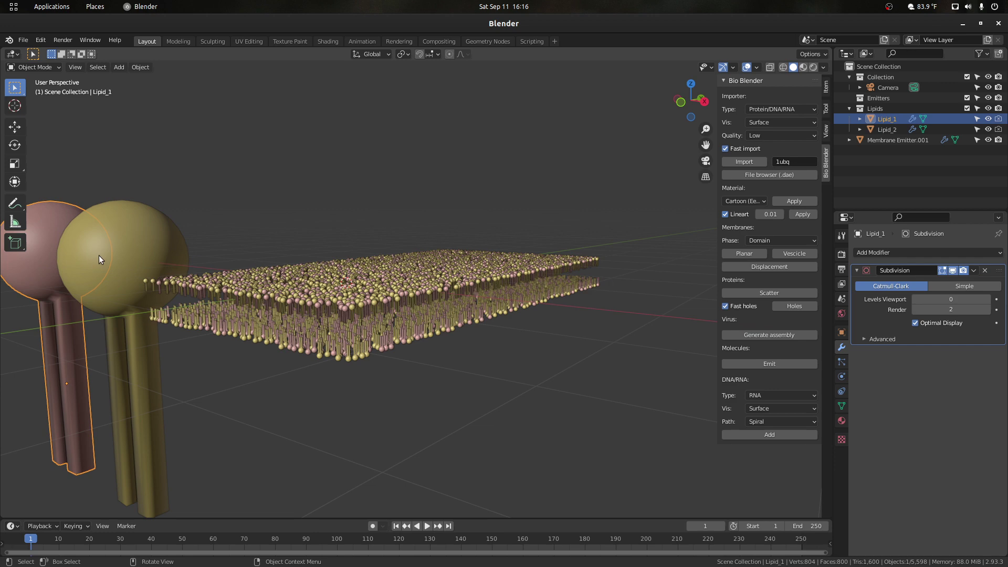
{"action": "left_click", "coordinate": [124, 272]}
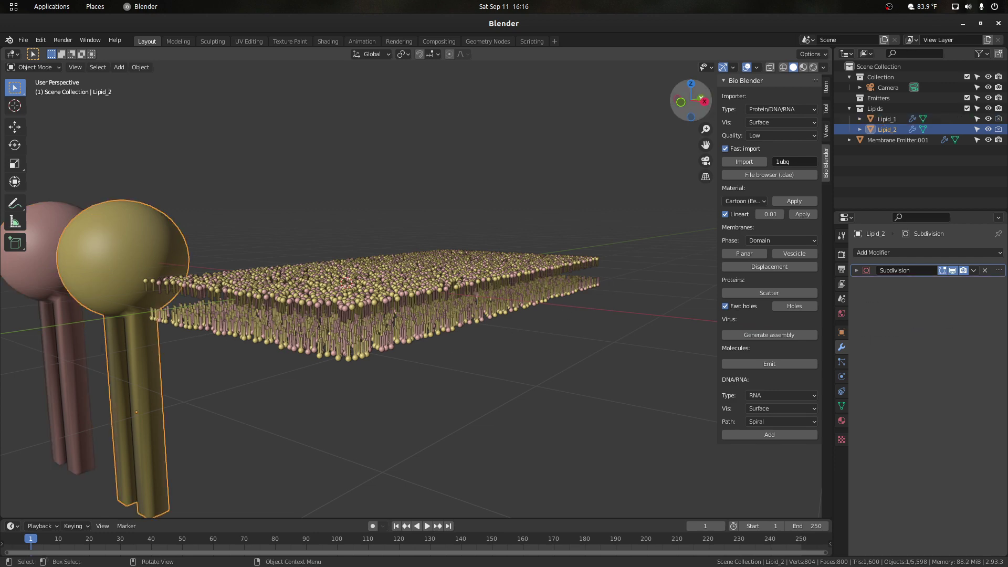
{"action": "left_click_drag", "start_coordinate": [692, 101], "coordinate": [700, 111]}
Set the planar membrane's Z and X scale back to 1.
{"action": "left_click", "coordinate": [449, 332]}
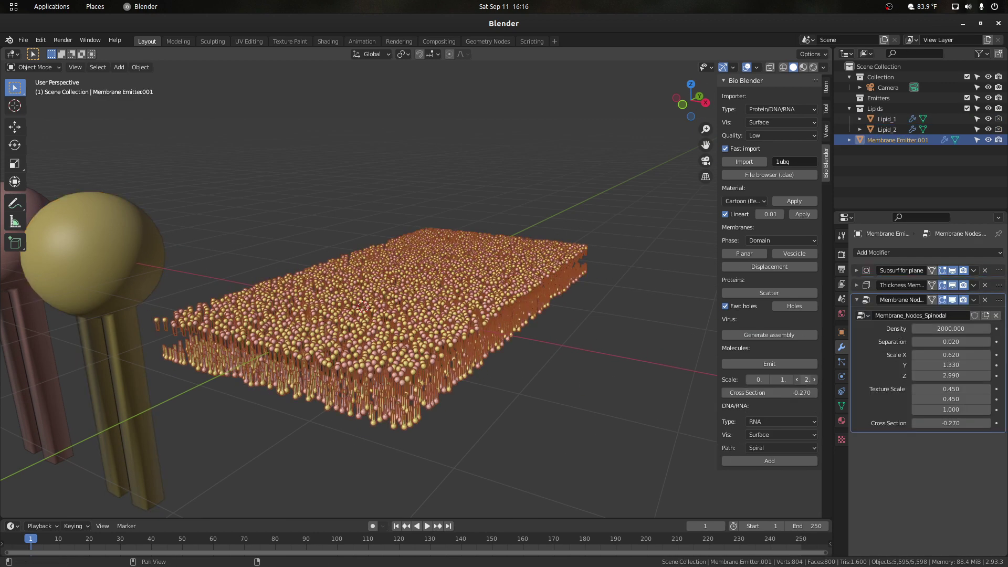
{"action": "key", "text": "BackSpace"}
{"action": "key", "text": "BackSpace"}
{"action": "key", "text": "BackSpace"}
{"action": "key", "text": "BackSpace"}
{"action": "type", "text": "1"}
{"action": "key", "text": "Return"}
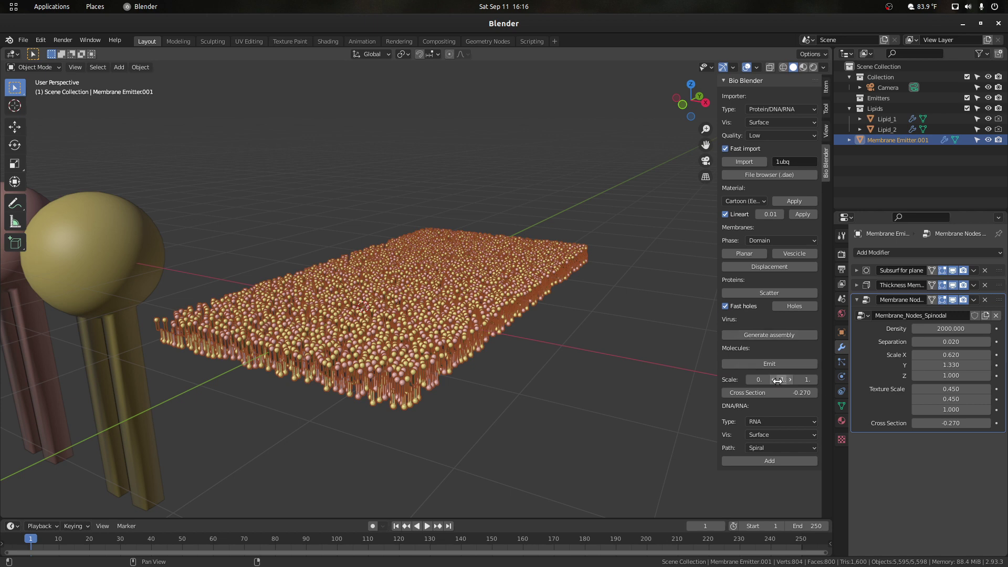
{"action": "left_click", "coordinate": [758, 385]}
{"action": "type", "text": "1"}
{"action": "key", "text": "Return"}
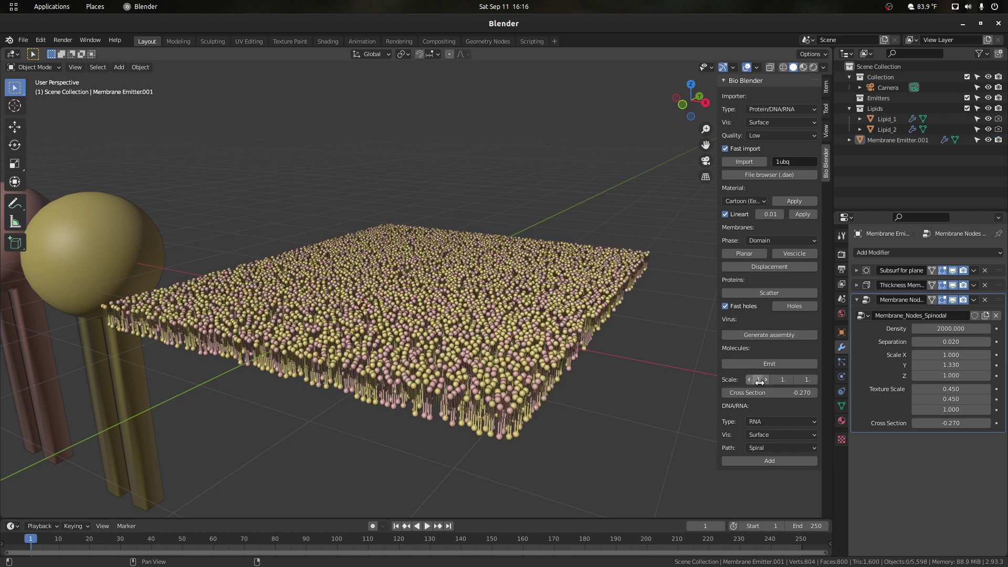
Delete the planar membrane and generate a vesicle membrane with the Spinodal phase and the default lipid colours.
{"action": "left_click", "coordinate": [541, 321]}
{"action": "key", "text": "Delete"}
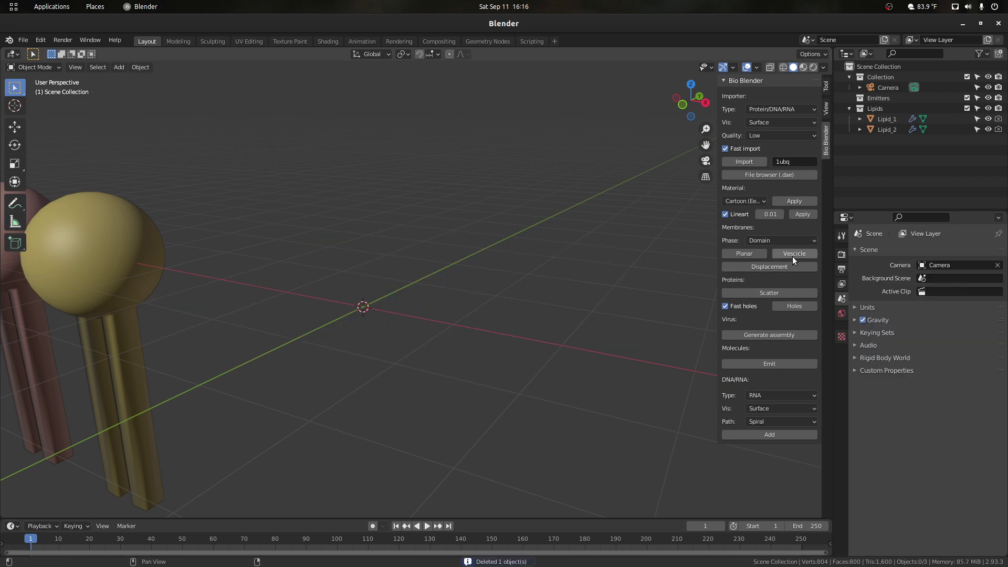
{"action": "left_click", "coordinate": [784, 244]}
{"action": "left_click", "coordinate": [773, 251]}
{"action": "left_click", "coordinate": [795, 251]}
{"action": "left_click", "coordinate": [727, 293]}
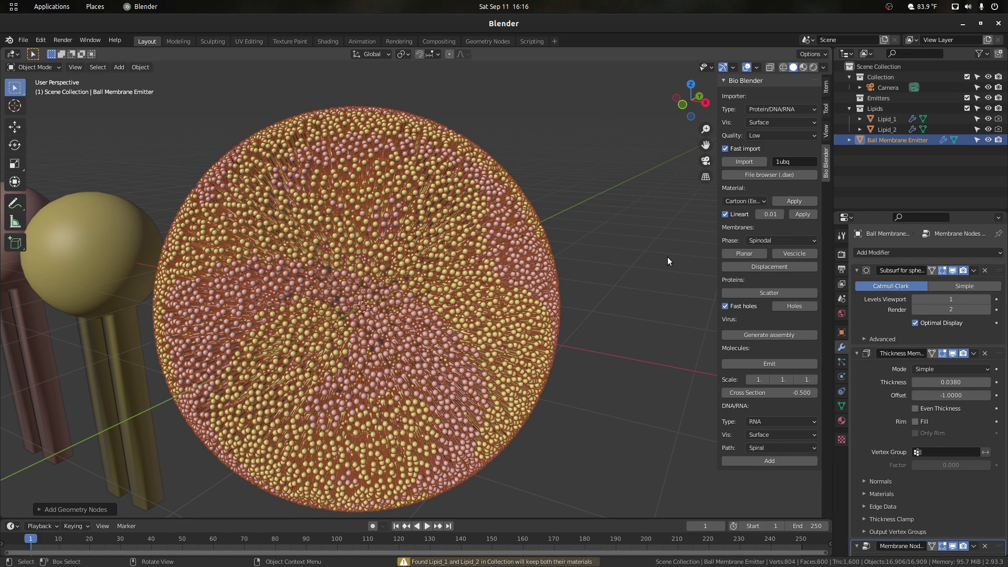
Set the vesicle membrane's cross section to -0.060 to cut the sphere open.
{"action": "left_click", "coordinate": [667, 258]}
{"action": "scroll", "coordinate": [668, 252], "scroll_direction": "down", "scroll_amount": 4}
{"action": "left_click_drag", "start_coordinate": [693, 111], "coordinate": [665, 103]}
{"action": "scroll", "coordinate": [585, 217], "scroll_direction": "up", "scroll_amount": 4}
{"action": "scroll", "coordinate": [577, 210], "scroll_direction": "up", "scroll_amount": 1}
{"action": "scroll", "coordinate": [526, 259], "scroll_direction": "down", "scroll_amount": 1}
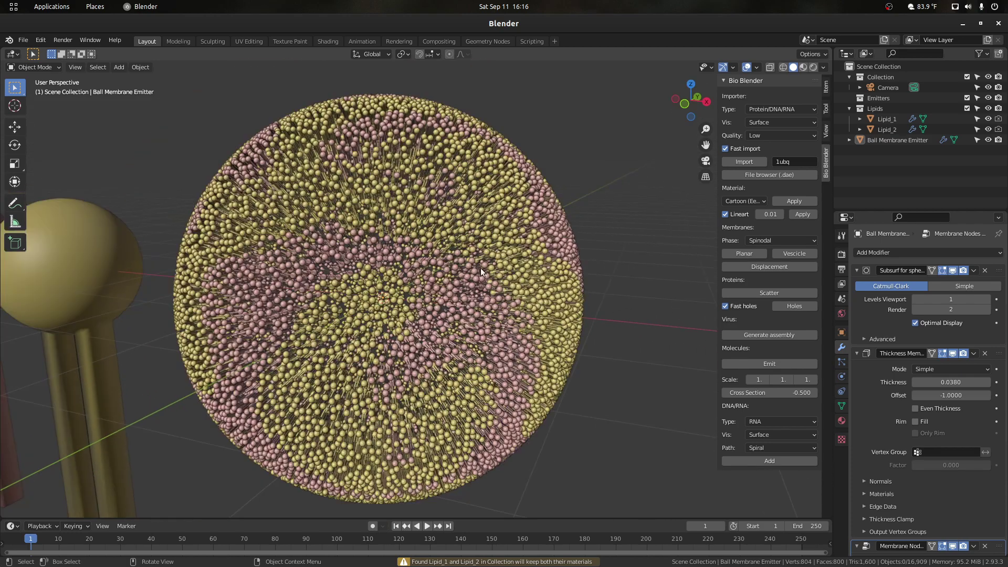
{"action": "left_click", "coordinate": [526, 259]}
{"action": "mouse_move", "coordinate": [763, 393]}
{"action": "left_mouse_down"}
{"action": "mouse_move", "coordinate": [778, 393]}
{"action": "mouse_move", "coordinate": [763, 395]}
{"action": "left_mouse_up"}
{"action": "left_click", "coordinate": [598, 250]}
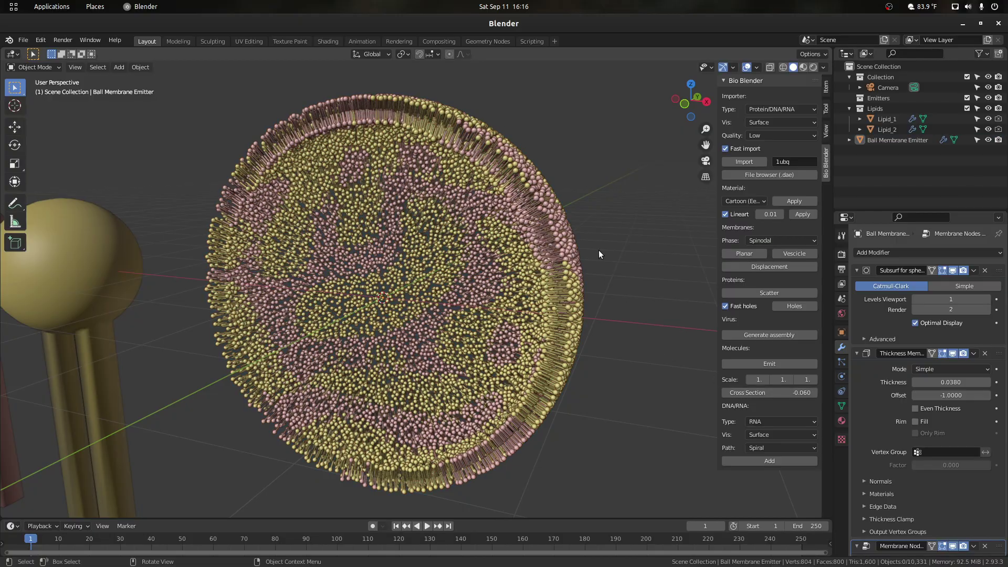
Select the vesicle membrane and collapse its subdivision and thickness modifier settings.
{"action": "left_click_drag", "start_coordinate": [691, 99], "coordinate": [497, 225]}
{"action": "left_click", "coordinate": [497, 225]}
{"action": "left_click", "coordinate": [868, 270]}
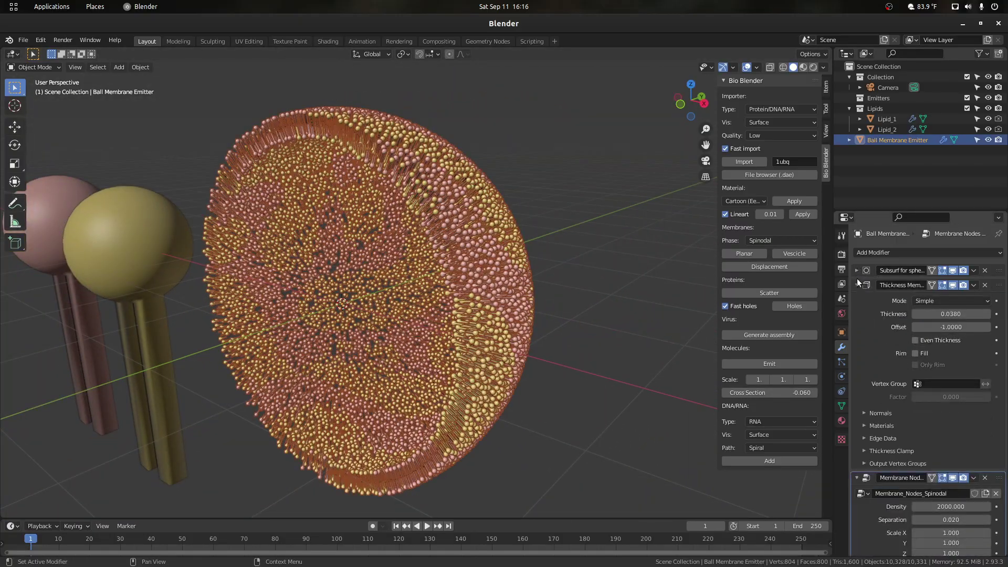
{"action": "left_click", "coordinate": [857, 285]}
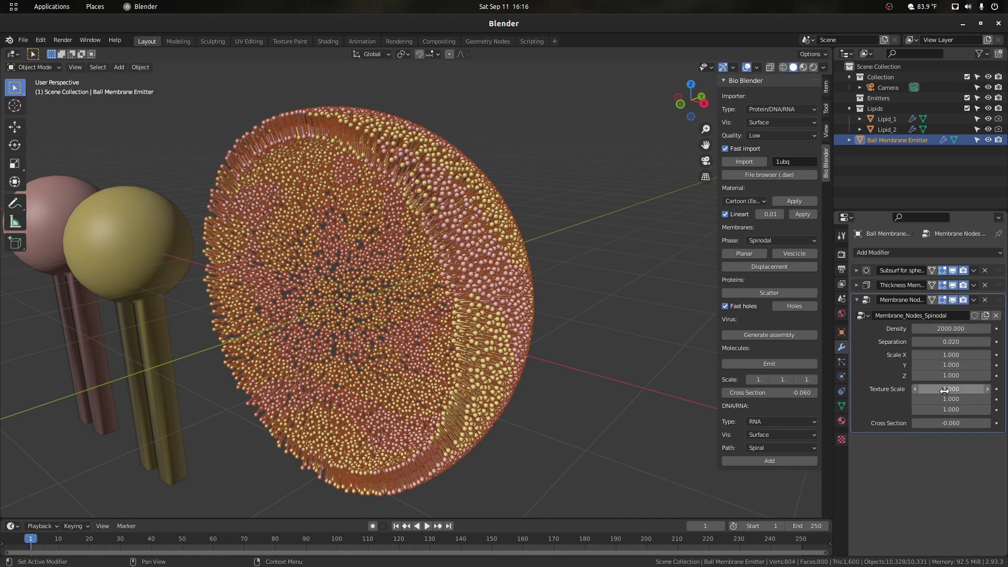
Adjust the Spinodal texture scale of the vesicle to 1.030, 1.030 and 0.190.
{"action": "left_click_drag", "start_coordinate": [951, 391], "coordinate": [942, 398]}
{"action": "left_click", "coordinate": [569, 261]}
{"action": "left_click_drag", "start_coordinate": [683, 108], "coordinate": [710, 99]}
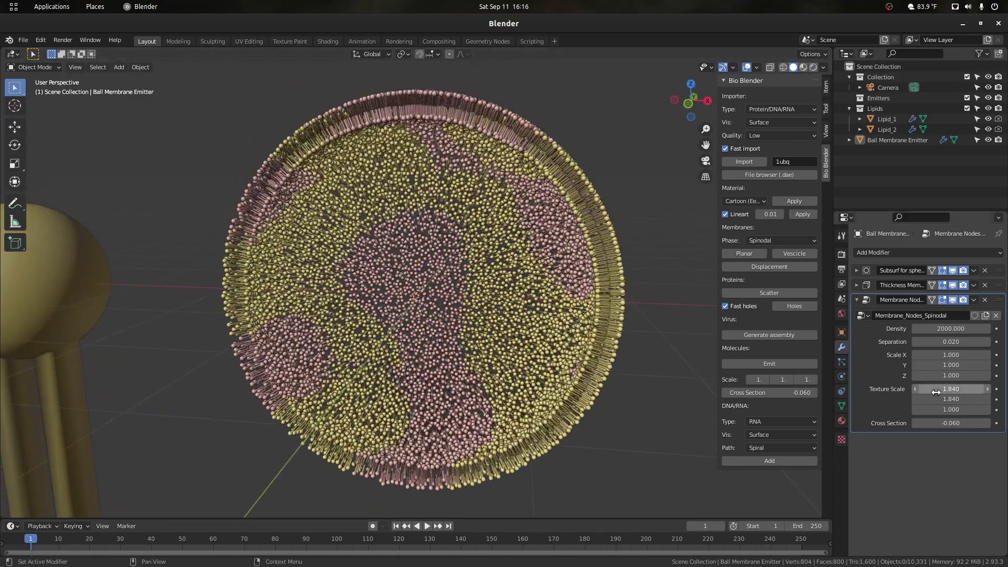
{"action": "left_click_drag", "start_coordinate": [952, 389], "coordinate": [908, 409]}
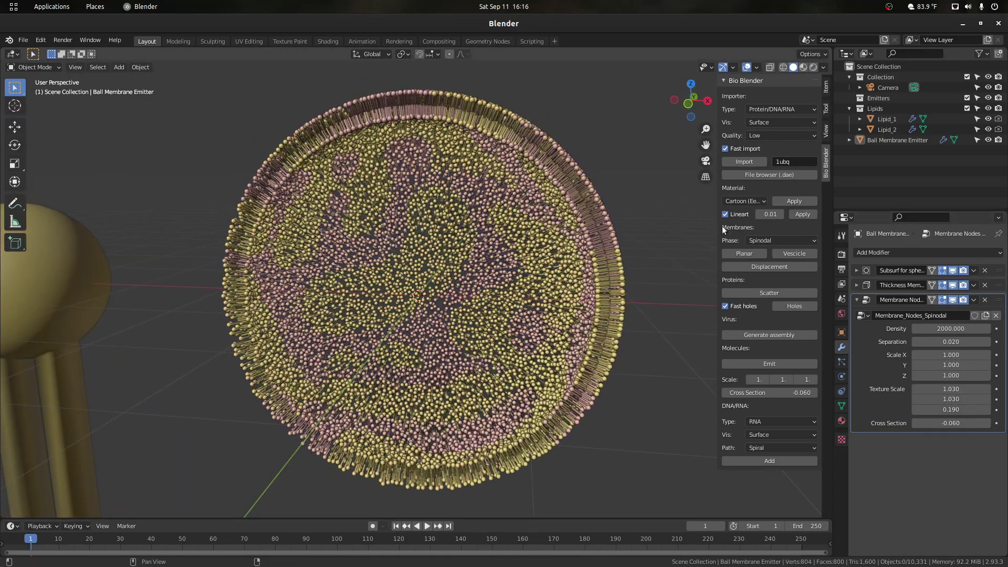
{"action": "mouse_move", "coordinate": [684, 112]}
{"action": "left_mouse_down"}
{"action": "mouse_move", "coordinate": [630, 115]}
{"action": "mouse_move", "coordinate": [677, 112]}
{"action": "left_mouse_up"}
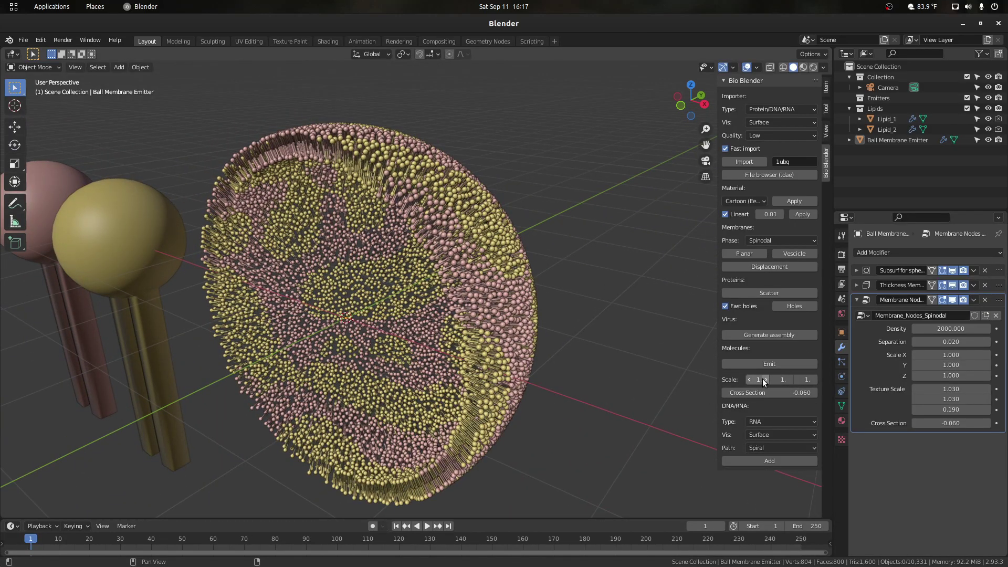
Stretch the vesicle to a scale of X 1.650, Y 1.780 and Z 1.780.
{"action": "left_click_drag", "start_coordinate": [768, 383], "coordinate": [835, 380]}
{"action": "left_click_drag", "start_coordinate": [704, 89], "coordinate": [658, 110]}
{"action": "left_click_drag", "start_coordinate": [807, 379], "coordinate": [848, 380]}
{"action": "scroll", "coordinate": [488, 267], "scroll_direction": "down", "scroll_amount": 2}
{"action": "mouse_move", "coordinate": [690, 92]}
{"action": "left_mouse_down"}
{"action": "mouse_move", "coordinate": [536, 98]}
{"action": "mouse_move", "coordinate": [688, 105]}
{"action": "left_mouse_up"}
{"action": "scroll", "coordinate": [614, 161], "scroll_direction": "up", "scroll_amount": 3}
{"action": "middle_click_drag", "start_coordinate": [410, 284], "coordinate": [394, 305]}
{"action": "scroll", "coordinate": [426, 292], "scroll_direction": "down", "scroll_amount": 1}
{"action": "left_click_drag", "start_coordinate": [692, 100], "coordinate": [710, 97]}
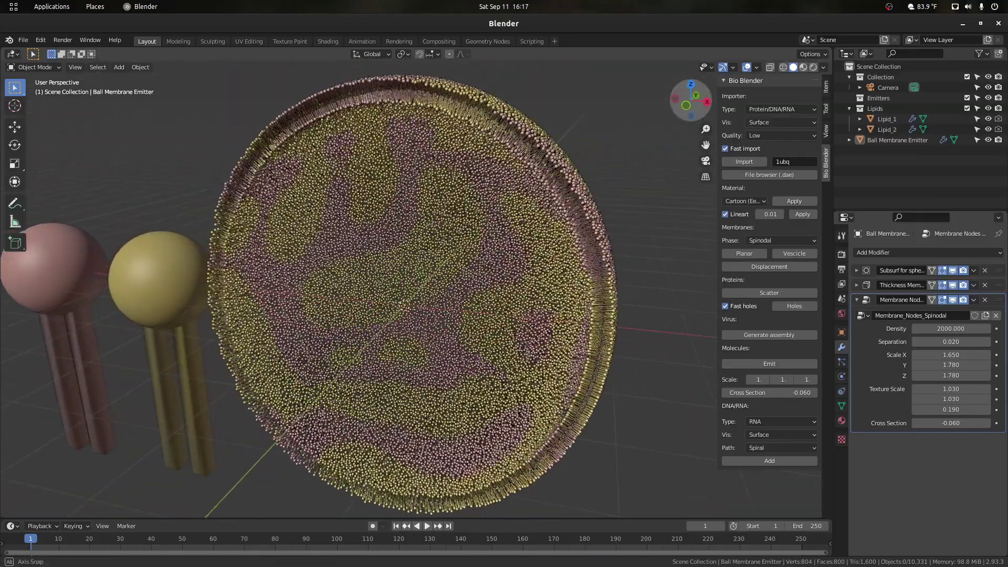
Set the vesicle's Z scale back to 1 and inspect the flattened shape from several angles.
{"action": "key", "text": "Return"}
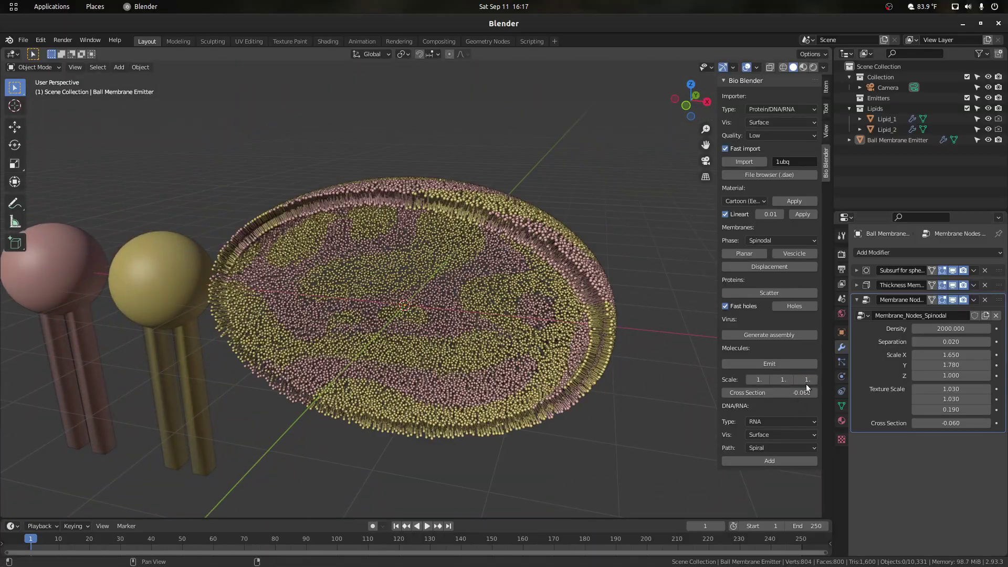
{"action": "middle_click_drag", "start_coordinate": [678, 315], "coordinate": [663, 209]}
{"action": "middle_click_drag", "start_coordinate": [668, 128], "coordinate": [503, 150]}
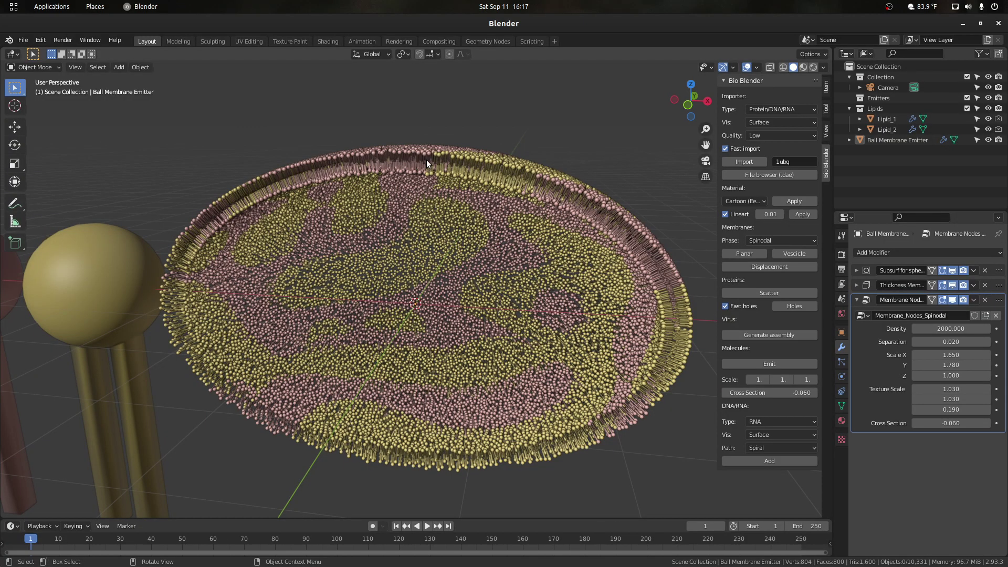
{"action": "left_click_drag", "start_coordinate": [687, 103], "coordinate": [592, 131]}
{"action": "left_click_drag", "start_coordinate": [662, 142], "coordinate": [507, 183]}
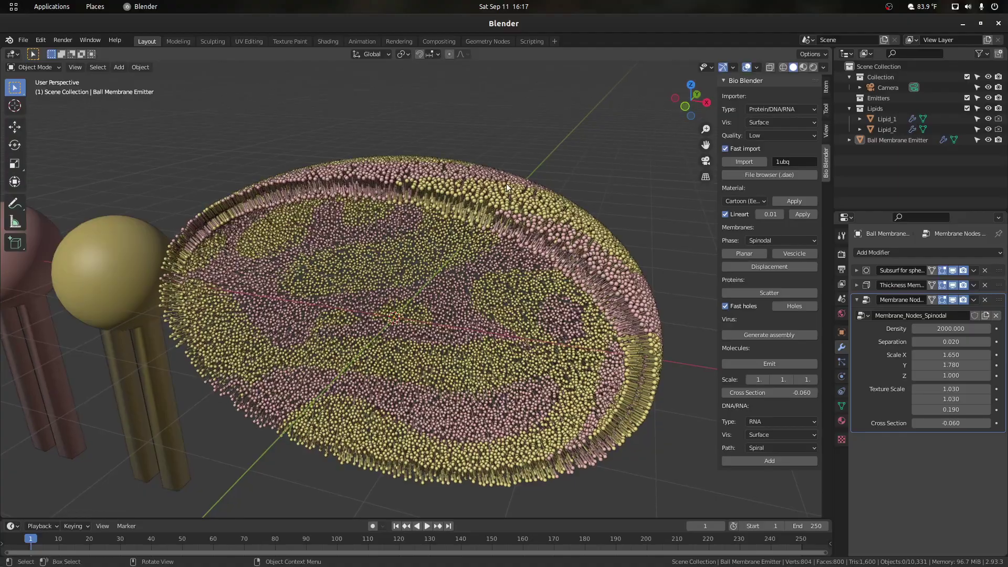
{"action": "left_click_drag", "start_coordinate": [691, 100], "coordinate": [572, 175]}
{"action": "left_click", "coordinate": [482, 208]}
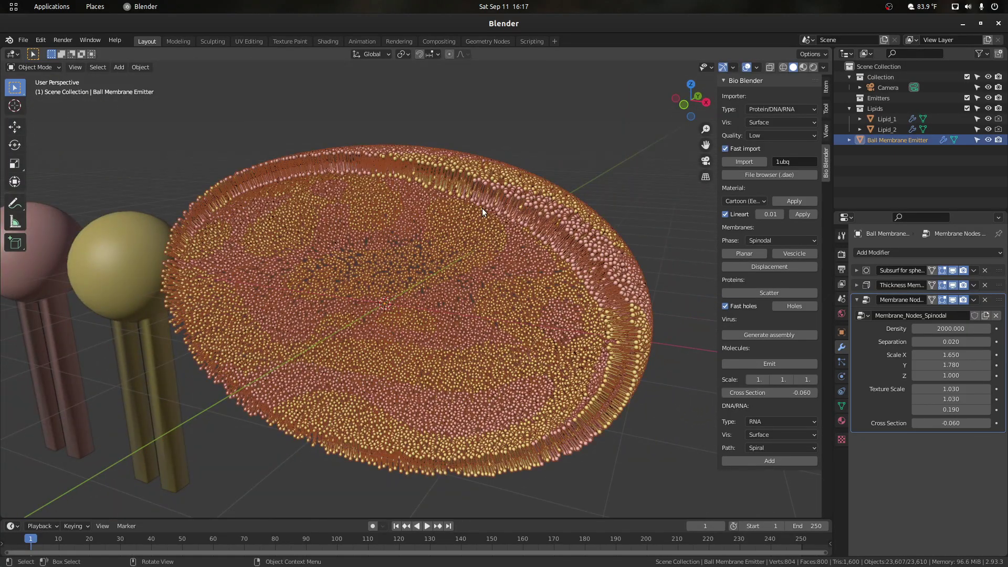
{"action": "left_click", "coordinate": [703, 269]}
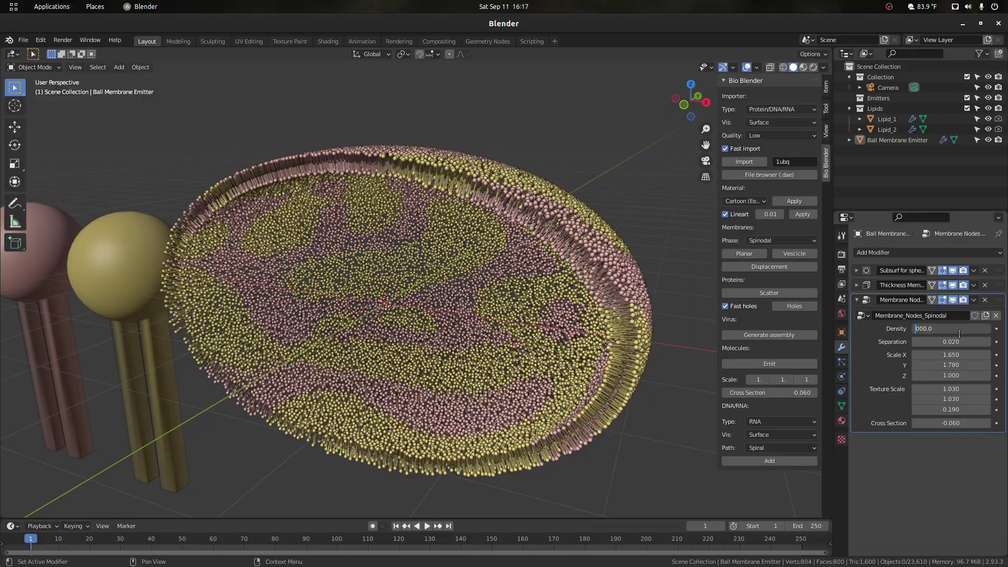
Set the lipid density of the Spinodal membrane nodes to 10000.
{"action": "key", "text": "Return"}
{"action": "mouse_move", "coordinate": [676, 107]}
{"action": "left_mouse_down"}
{"action": "mouse_move", "coordinate": [683, 178]}
{"action": "mouse_move", "coordinate": [648, 121]}
{"action": "mouse_move", "coordinate": [653, 95]}
{"action": "mouse_move", "coordinate": [647, 160]}
{"action": "mouse_move", "coordinate": [604, 107]}
{"action": "mouse_move", "coordinate": [632, 124]}
{"action": "mouse_move", "coordinate": [631, 177]}
{"action": "mouse_move", "coordinate": [622, 139]}
{"action": "mouse_move", "coordinate": [591, 126]}
{"action": "mouse_move", "coordinate": [683, 126]}
{"action": "left_mouse_up"}
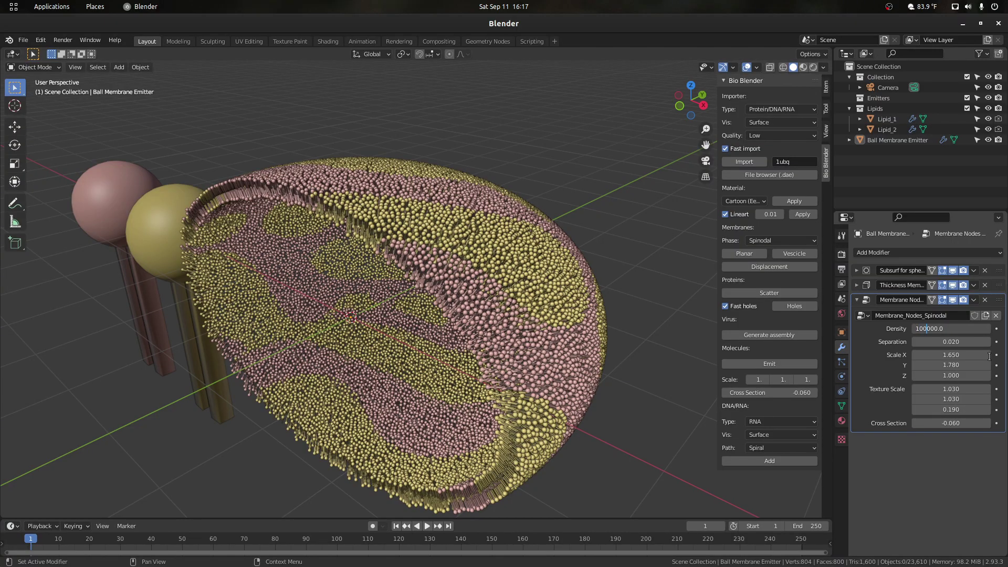
{"action": "left_click_drag", "start_coordinate": [691, 100], "coordinate": [688, 124]}
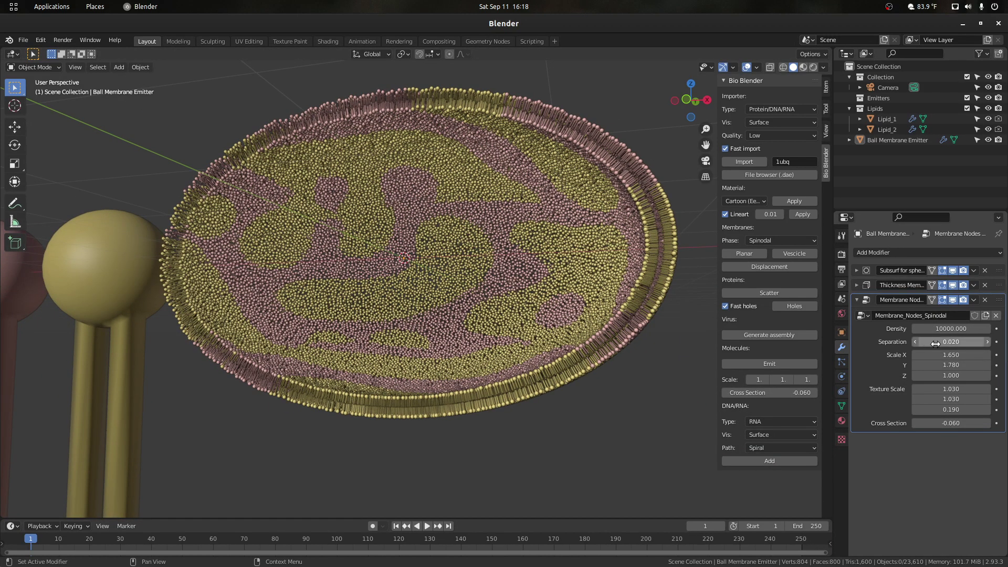
{"action": "left_click_drag", "start_coordinate": [691, 100], "coordinate": [718, 240]}
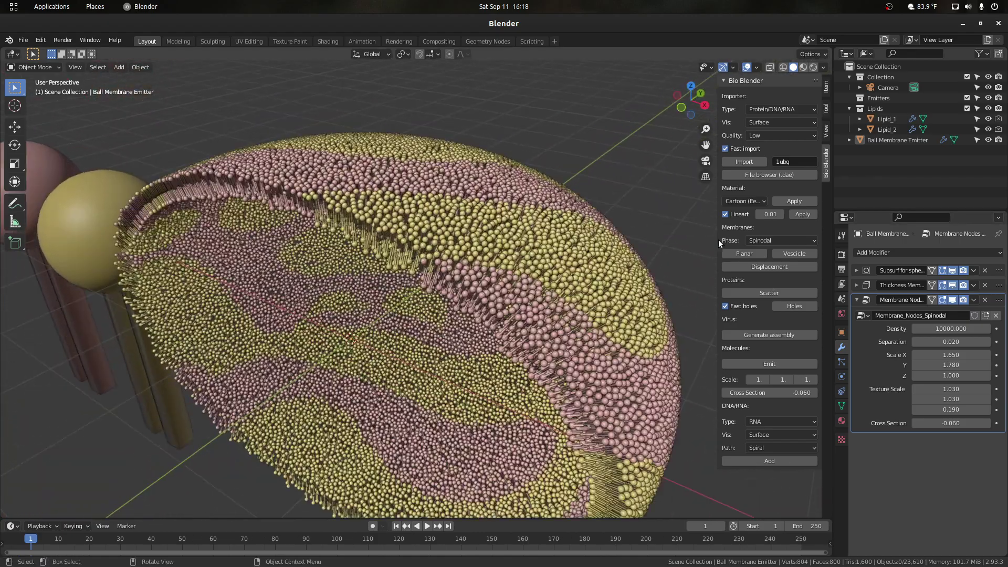
Reduce the lipid separation to 0.010 and inspect the packing on the vesicle's outer surface.
{"action": "left_click", "coordinate": [916, 342]}
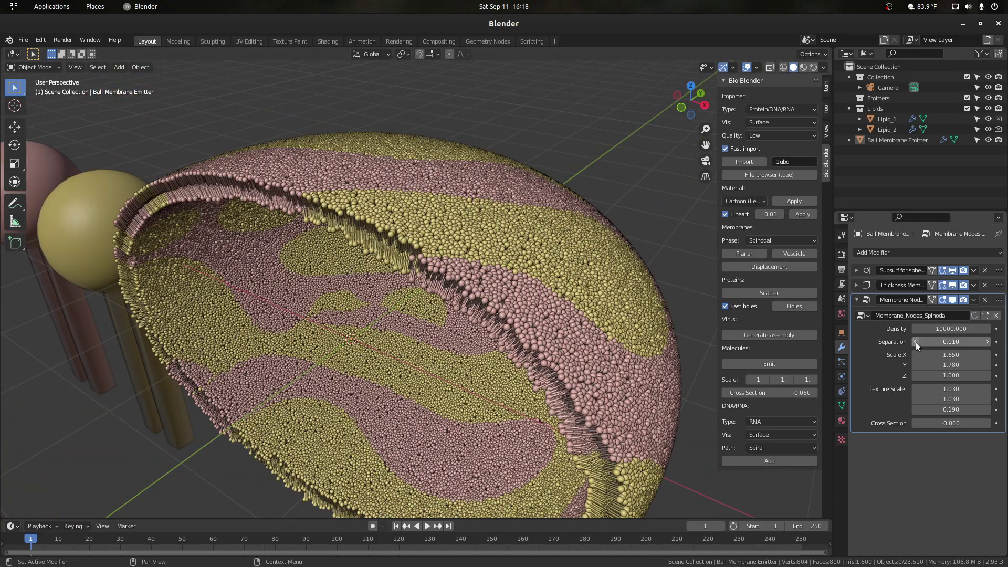
{"action": "left_click_drag", "start_coordinate": [683, 97], "coordinate": [638, 105]}
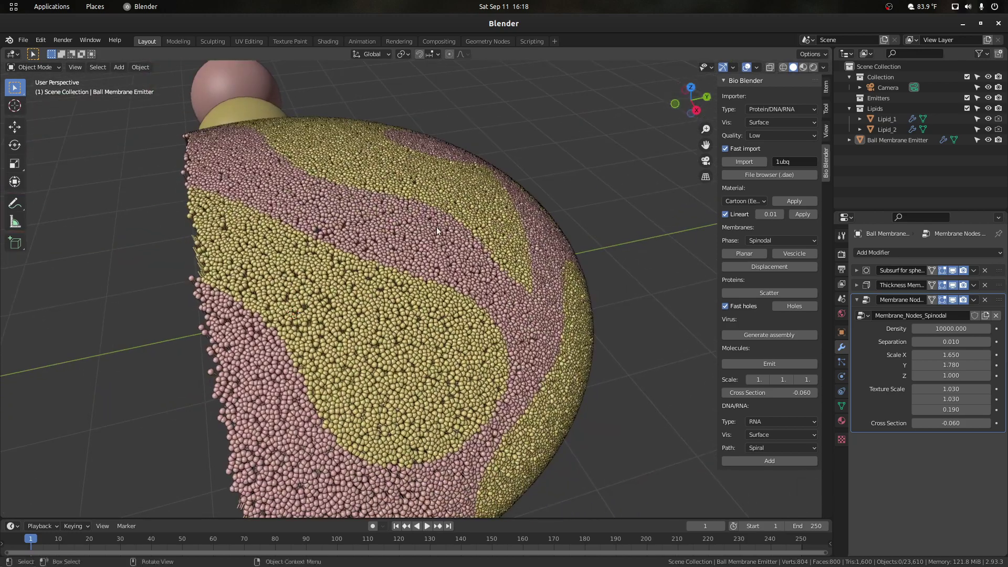
{"action": "scroll", "coordinate": [400, 225], "scroll_direction": "up", "scroll_amount": 3}
{"action": "scroll", "coordinate": [387, 230], "scroll_direction": "down", "scroll_amount": 3}
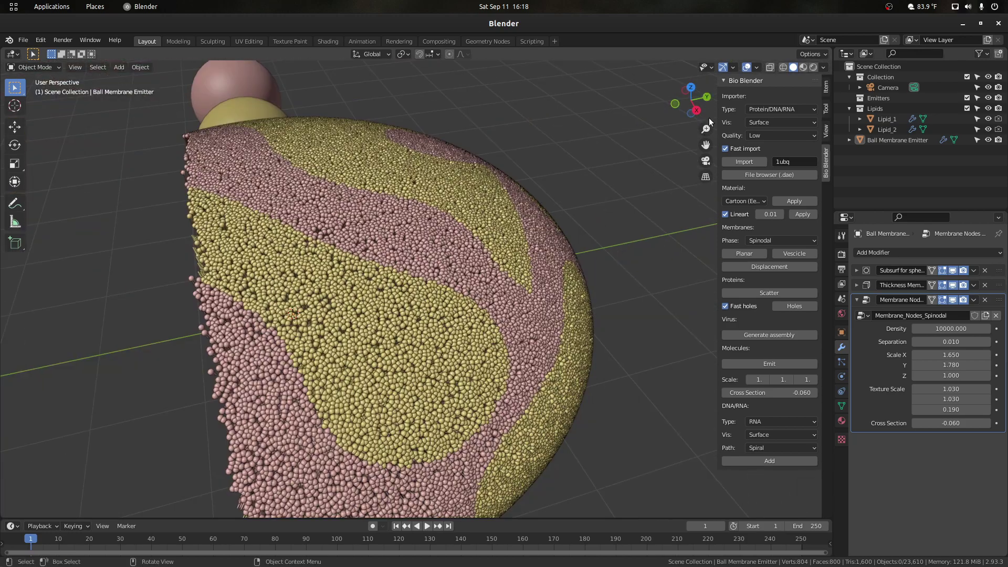
Set the lipid separation back to 0.020.
{"action": "left_click_drag", "start_coordinate": [686, 103], "coordinate": [718, 99]}
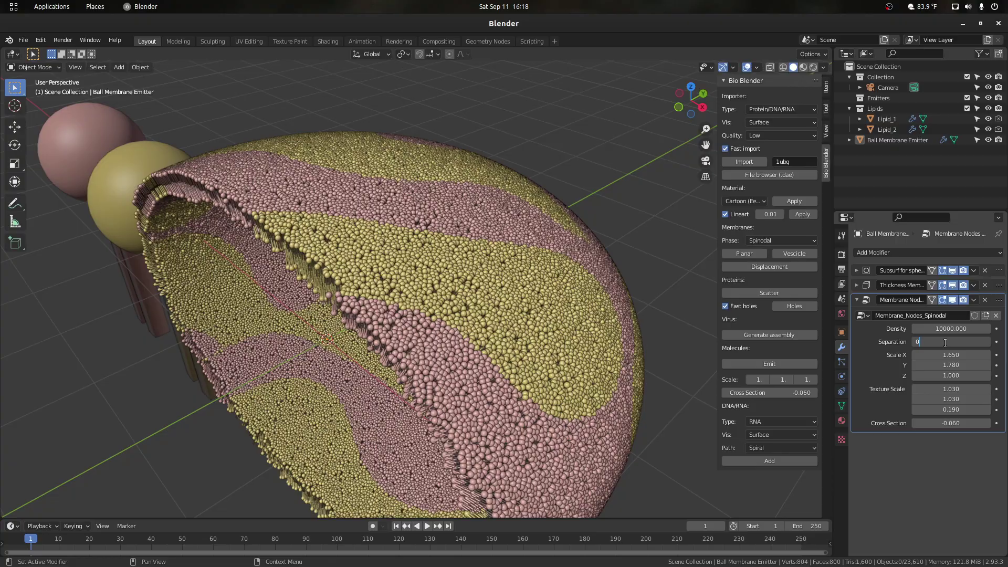
{"action": "key", "text": "Return"}
{"action": "scroll", "coordinate": [658, 197], "scroll_direction": "down", "scroll_amount": 1}
Set the vesicle's X and Y scale back to 1.
{"action": "left_click_drag", "start_coordinate": [687, 104], "coordinate": [694, 72]}
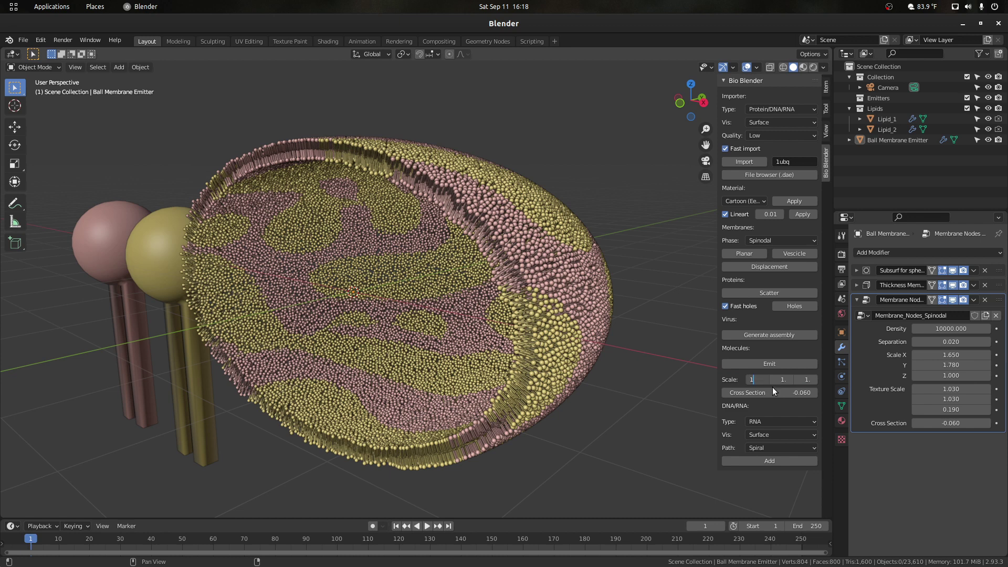
{"action": "type", "text": "1"}
{"action": "key", "text": "Return"}
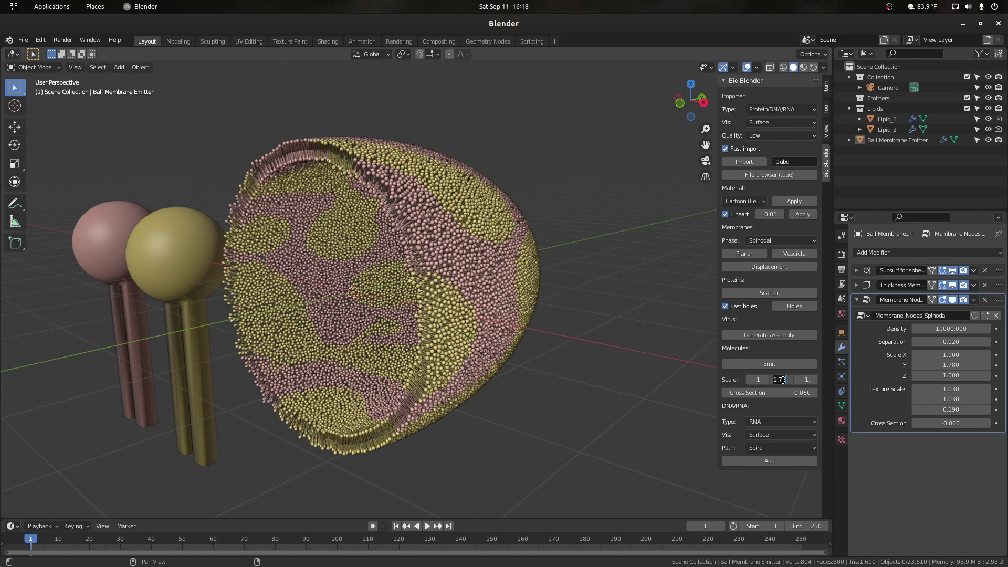
{"action": "left_click", "coordinate": [783, 382]}
{"action": "type", "text": "1"}
{"action": "key", "text": "Return"}
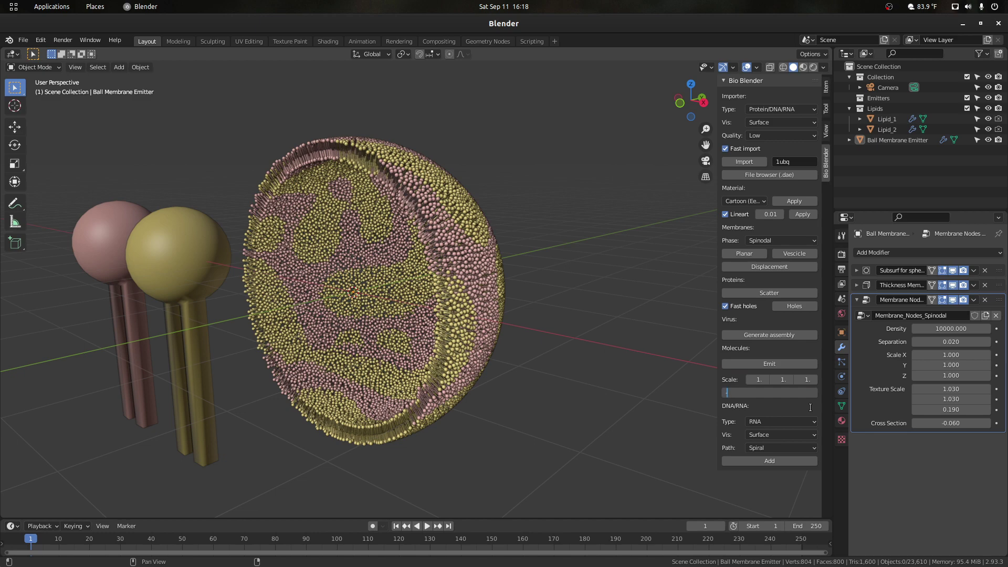
Set the vesicle's cross section to -0.5 to close the sphere.
{"action": "type", "text": "-0.5"}
{"action": "key", "text": "Return"}
{"action": "mouse_move", "coordinate": [672, 104]}
{"action": "left_mouse_down"}
{"action": "mouse_move", "coordinate": [664, 109]}
{"action": "mouse_move", "coordinate": [684, 101]}
{"action": "mouse_move", "coordinate": [666, 97]}
{"action": "left_mouse_up"}
{"action": "scroll", "coordinate": [562, 191], "scroll_direction": "up", "scroll_amount": 4}
{"action": "scroll", "coordinate": [496, 196], "scroll_direction": "down", "scroll_amount": 3}
{"action": "left_click_drag", "start_coordinate": [706, 145], "coordinate": [776, 133]}
{"action": "scroll", "coordinate": [506, 216], "scroll_direction": "up", "scroll_amount": 1}
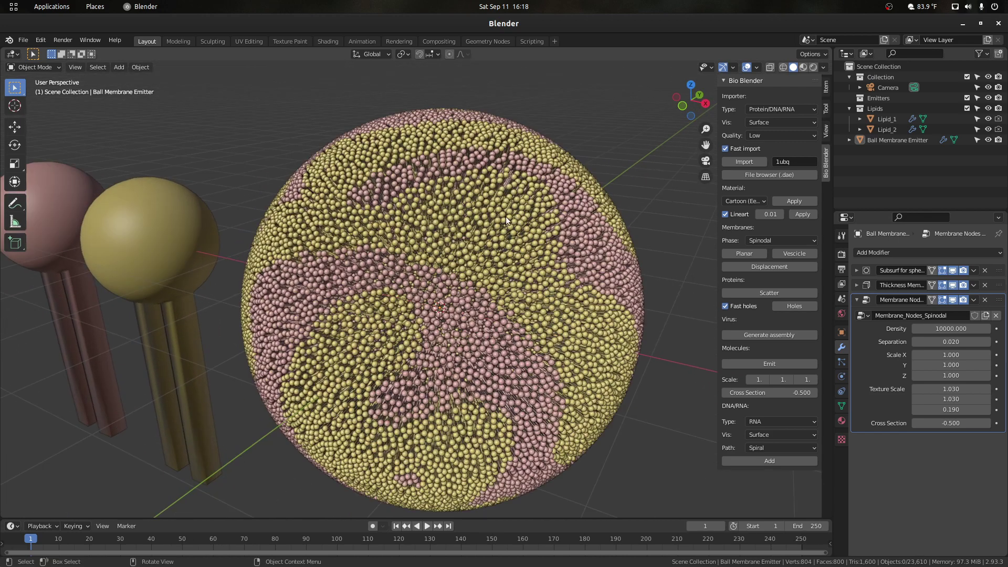
Enter Edit Mode on the vesicle and turn off the viewport display of its membrane nodes modifier.
{"action": "left_click", "coordinate": [504, 218]}
{"action": "key", "text": "Tab"}
{"action": "mouse_move", "coordinate": [685, 106]}
{"action": "left_mouse_down"}
{"action": "mouse_move", "coordinate": [675, 130]}
{"action": "mouse_move", "coordinate": [685, 105]}
{"action": "left_mouse_up"}
{"action": "left_click", "coordinate": [951, 301]}
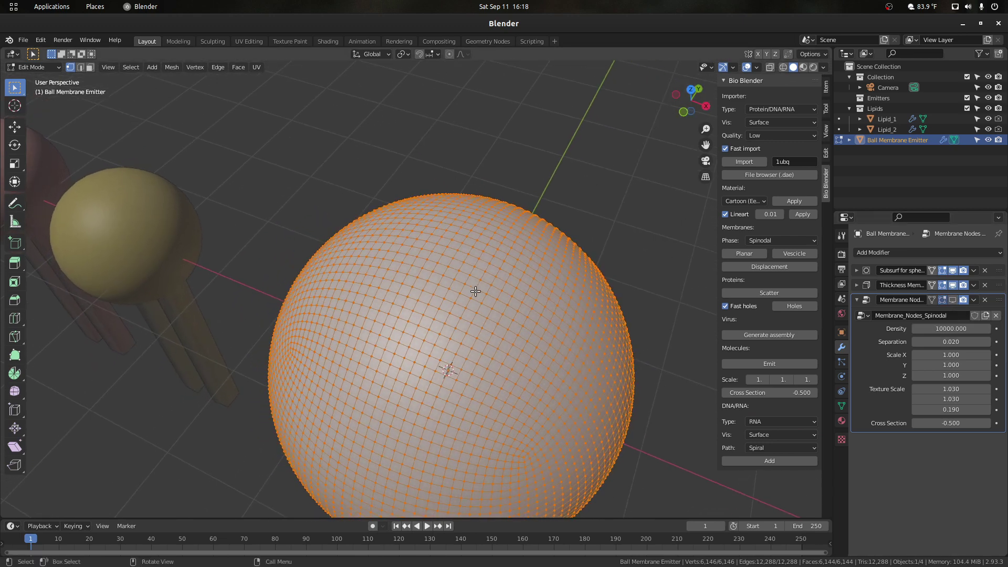
Dent the sphere by scaling its selected top and bottom vertices to about 0.546 with smooth proportional editing, size 1.95.
{"action": "left_click", "coordinate": [451, 304]}
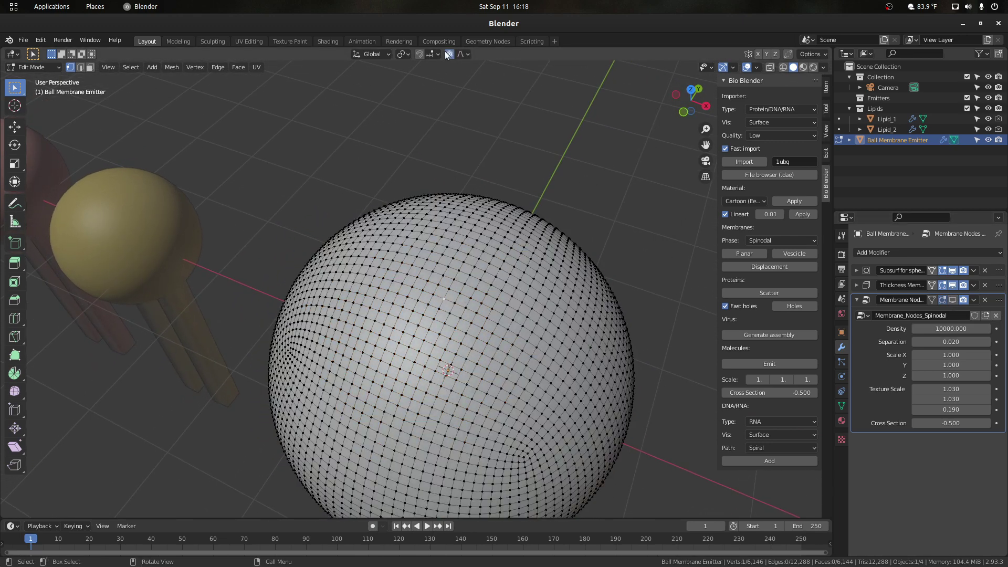
{"action": "left_click_drag", "start_coordinate": [690, 103], "coordinate": [689, 3]}
{"action": "left_click_drag", "start_coordinate": [689, 103], "coordinate": [686, 95]}
{"action": "key", "text": "s"}
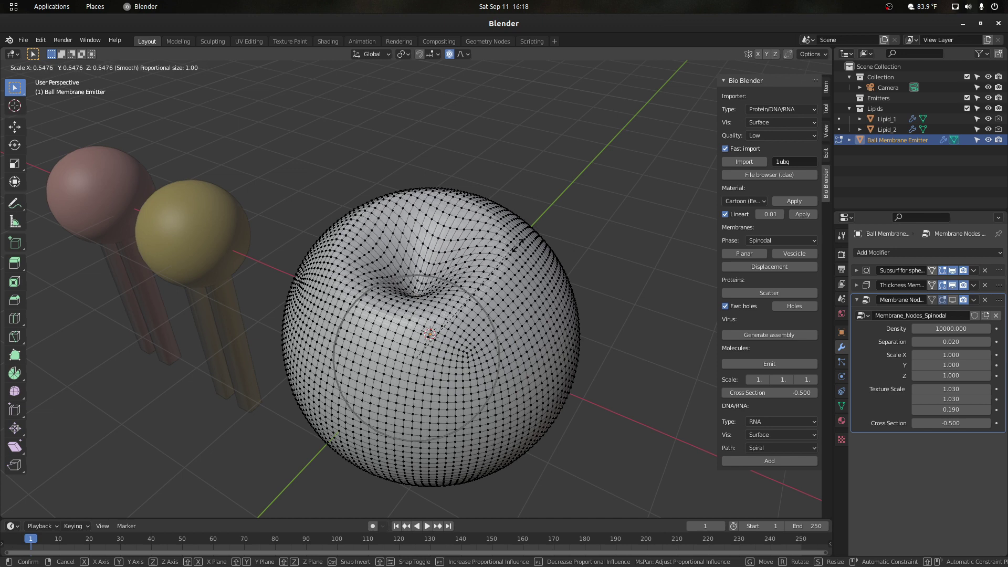
{"action": "scroll", "coordinate": [520, 247], "scroll_direction": "down", "scroll_amount": 4}
{"action": "scroll", "coordinate": [517, 261], "scroll_direction": "down", "scroll_amount": 3}
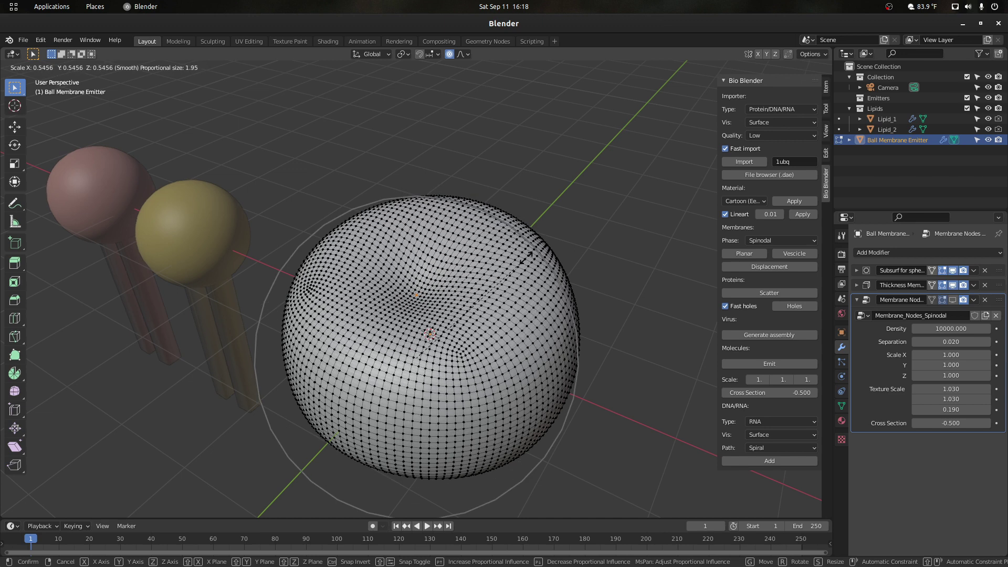
{"action": "left_click", "coordinate": [518, 266]}
Return to Object Mode and turn the membrane nodes modifier's viewport display back on.
{"action": "left_click_drag", "start_coordinate": [684, 108], "coordinate": [684, 86]}
{"action": "key", "text": "Tab"}
{"action": "left_click", "coordinate": [620, 207]}
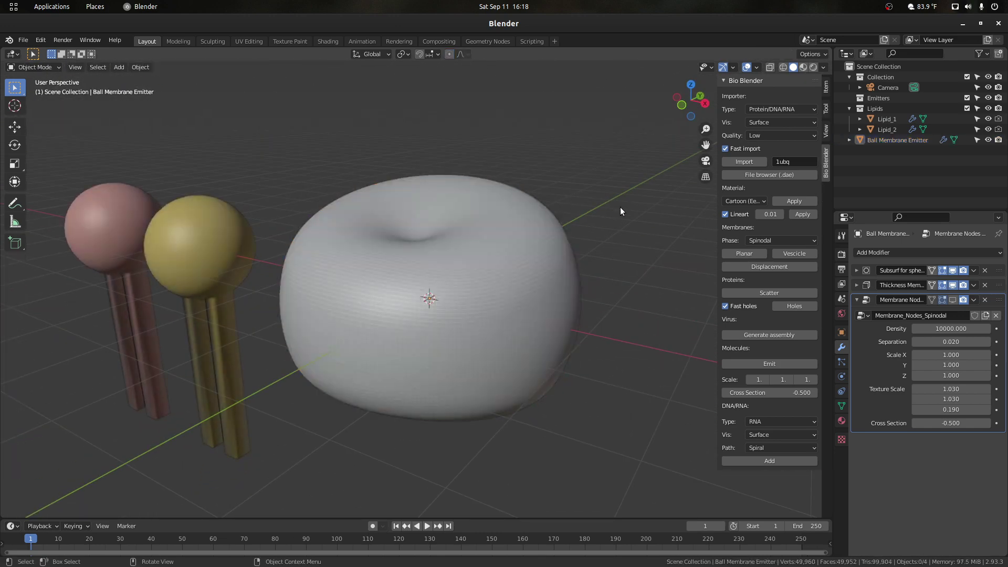
{"action": "scroll", "coordinate": [621, 212], "scroll_direction": "up", "scroll_amount": 1}
{"action": "left_click", "coordinate": [953, 298]}
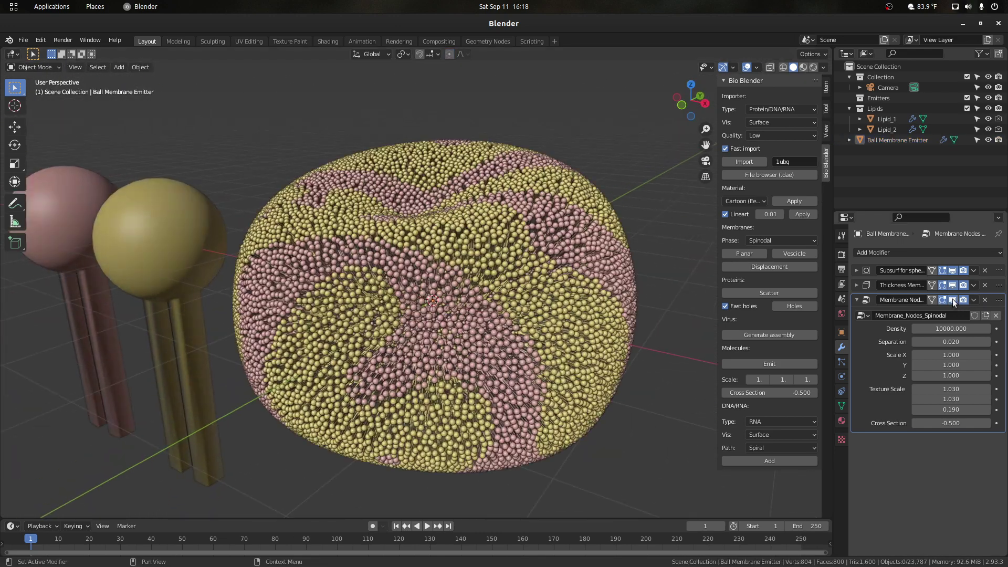
Set the dented vesicle's cross section to -0.080 and inspect the cut bilayer from the front and above.
{"action": "mouse_move", "coordinate": [691, 97]}
{"action": "left_mouse_down"}
{"action": "mouse_move", "coordinate": [692, 126]}
{"action": "mouse_move", "coordinate": [713, 16]}
{"action": "mouse_move", "coordinate": [677, 94]}
{"action": "left_mouse_up"}
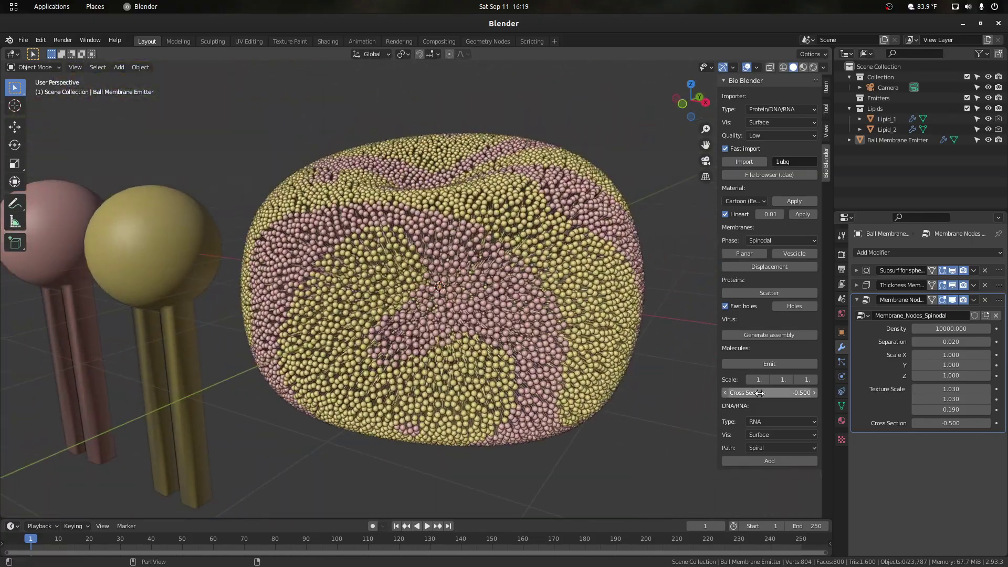
{"action": "left_click_drag", "start_coordinate": [770, 393], "coordinate": [812, 393]}
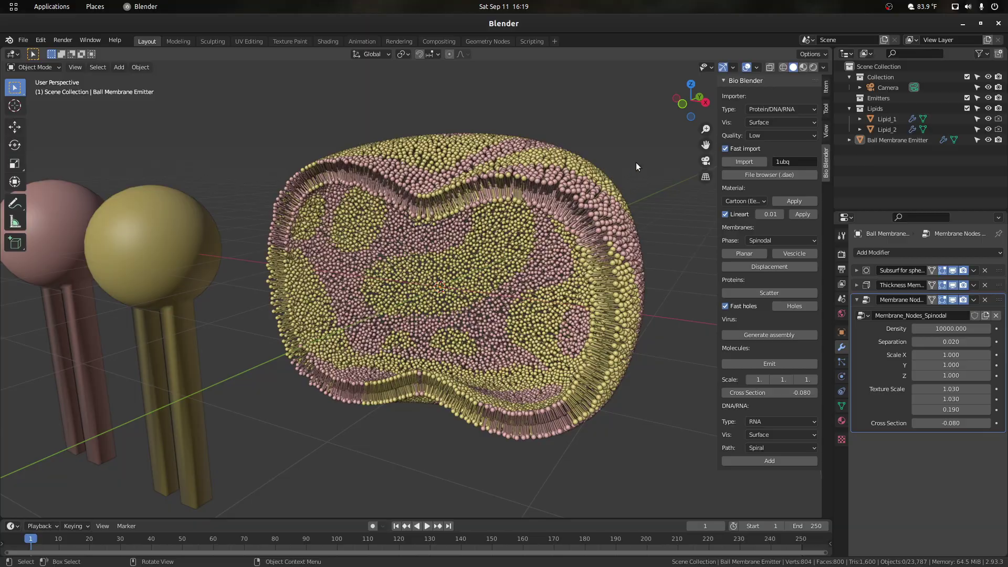
{"action": "left_click_drag", "start_coordinate": [688, 103], "coordinate": [565, 228]}
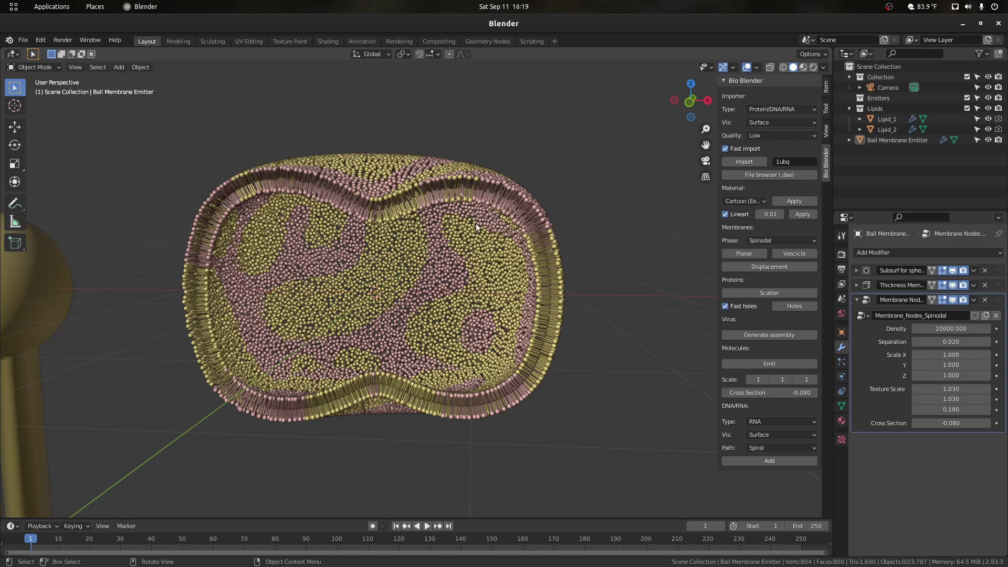
{"action": "mouse_move", "coordinate": [683, 101]}
{"action": "left_mouse_down"}
{"action": "mouse_move", "coordinate": [672, 113]}
{"action": "mouse_move", "coordinate": [704, 105]}
{"action": "mouse_move", "coordinate": [788, 120]}
{"action": "mouse_move", "coordinate": [679, 100]}
{"action": "left_mouse_up"}
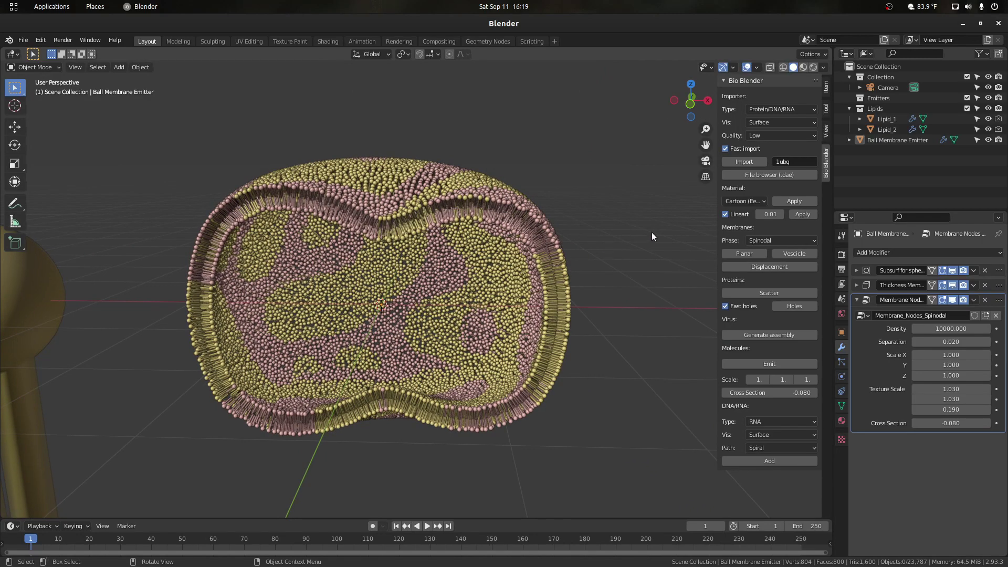
{"action": "scroll", "coordinate": [477, 273], "scroll_direction": "down", "scroll_amount": 1}
{"action": "mouse_move", "coordinate": [689, 102]}
{"action": "left_mouse_down"}
{"action": "mouse_move", "coordinate": [638, 144]}
{"action": "mouse_move", "coordinate": [657, 112]}
{"action": "mouse_move", "coordinate": [676, 112]}
{"action": "left_mouse_up"}
{"action": "scroll", "coordinate": [407, 282], "scroll_direction": "up", "scroll_amount": 1}
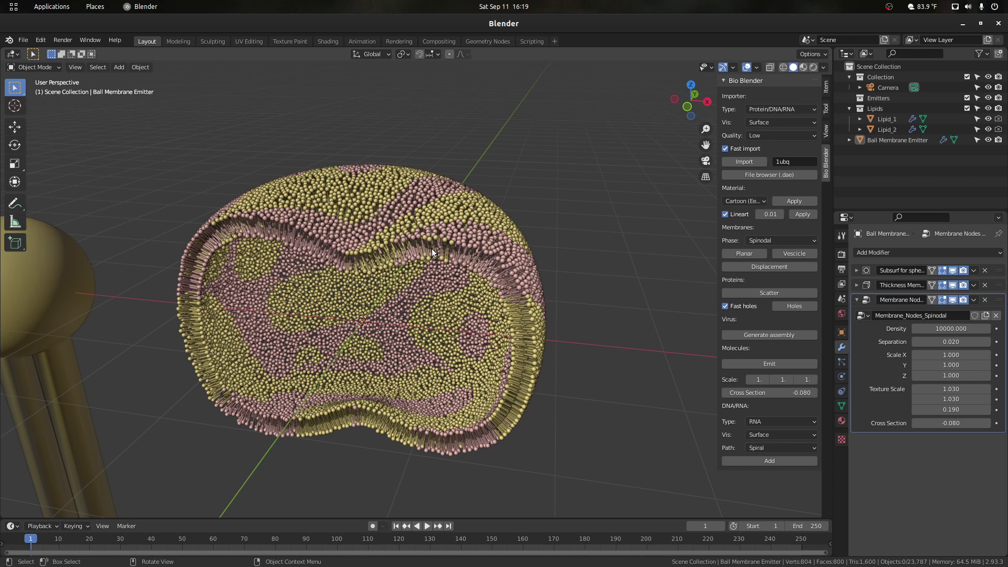
Compare the dented vesicle with its membrane nodes modifier's viewport display turned off and on.
{"action": "left_click", "coordinate": [953, 300]}
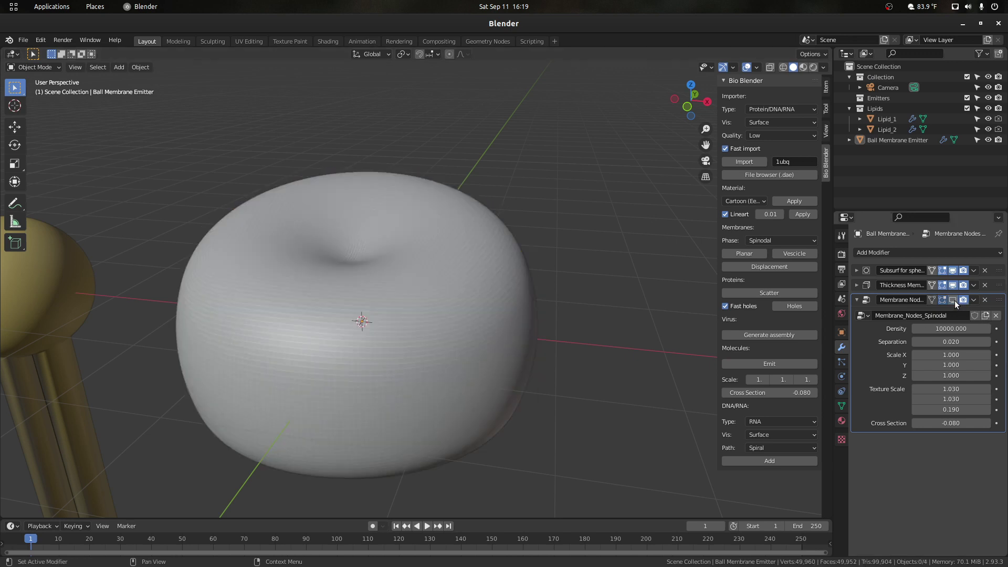
{"action": "left_click", "coordinate": [953, 300]}
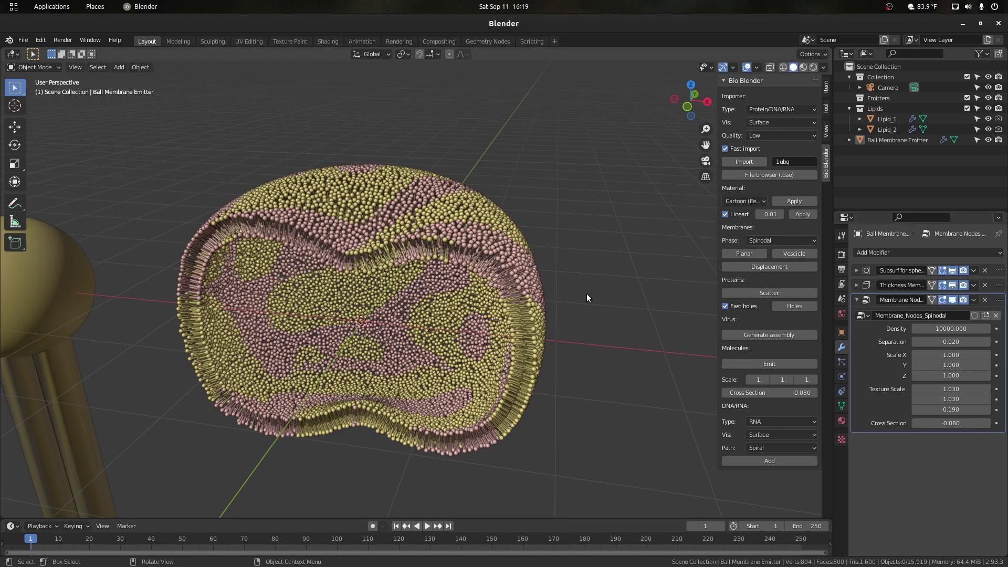
{"action": "middle_click_drag", "start_coordinate": [588, 294], "coordinate": [568, 291]}
{"action": "left_click_drag", "start_coordinate": [690, 103], "coordinate": [689, 85]}
{"action": "scroll", "coordinate": [563, 218], "scroll_direction": "up", "scroll_amount": 1}
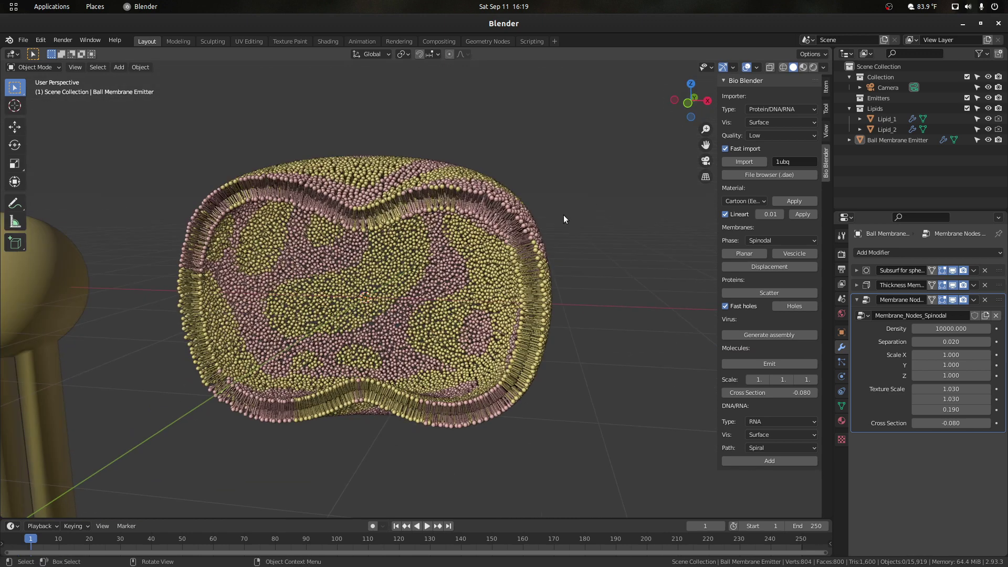
{"action": "left_click", "coordinate": [953, 300]}
{"action": "left_click", "coordinate": [953, 300]}
{"action": "left_click", "coordinate": [953, 299]}
{"action": "left_click", "coordinate": [382, 234]}
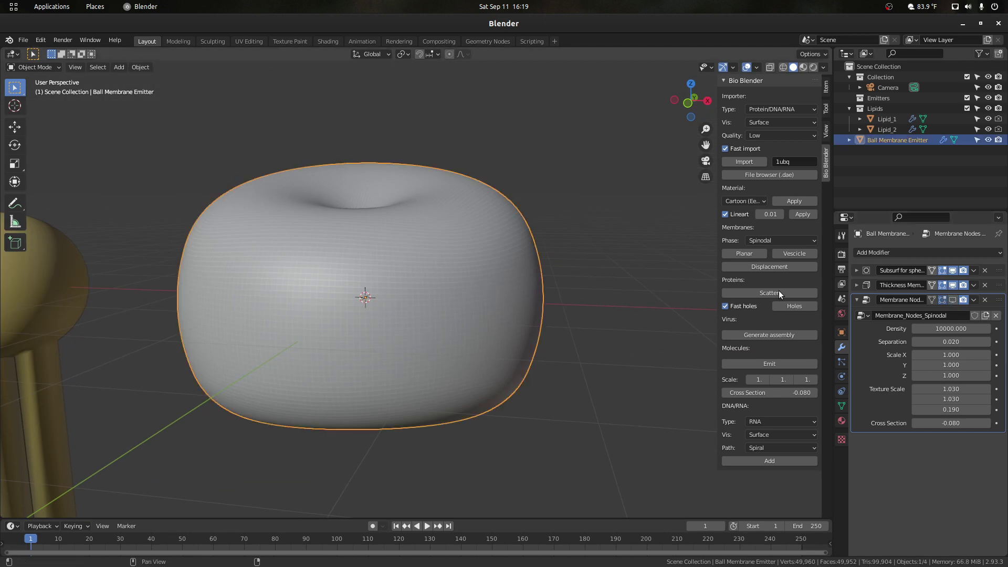
{"action": "left_click", "coordinate": [953, 299]}
Examine the cut dented vesicle's bilayer from slightly different angles and distances.
{"action": "scroll", "coordinate": [466, 280], "scroll_direction": "down", "scroll_amount": 2}
{"action": "left_click", "coordinate": [571, 256]}
{"action": "mouse_move", "coordinate": [686, 106]}
{"action": "left_mouse_down"}
{"action": "mouse_move", "coordinate": [638, 125]}
{"action": "mouse_move", "coordinate": [686, 109]}
{"action": "left_mouse_up"}
{"action": "scroll", "coordinate": [370, 234], "scroll_direction": "up", "scroll_amount": 2}
{"action": "scroll", "coordinate": [371, 234], "scroll_direction": "down", "scroll_amount": 5}
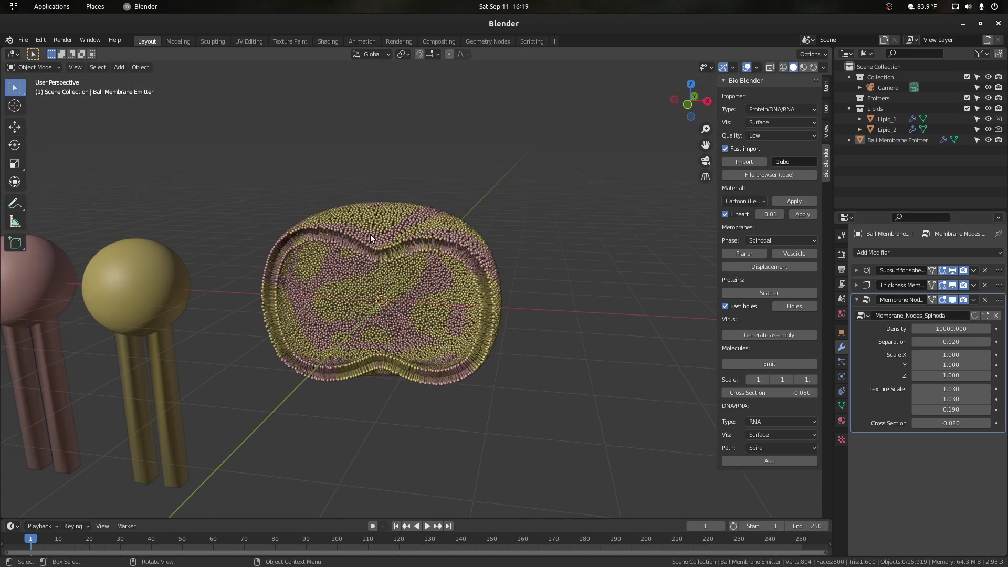
{"action": "scroll", "coordinate": [431, 254], "scroll_direction": "up", "scroll_amount": 5}
{"action": "scroll", "coordinate": [432, 254], "scroll_direction": "up", "scroll_amount": 1}
{"action": "scroll", "coordinate": [355, 225], "scroll_direction": "down", "scroll_amount": 1}
{"action": "mouse_move", "coordinate": [688, 107]}
{"action": "left_mouse_down"}
{"action": "mouse_move", "coordinate": [641, 125]}
{"action": "mouse_move", "coordinate": [692, 108]}
{"action": "left_mouse_up"}
{"action": "scroll", "coordinate": [550, 238], "scroll_direction": "down", "scroll_amount": 1}
Duplicate the cut vesicle twice, placing one copy above and to each side of the original.
{"action": "left_click", "coordinate": [416, 260]}
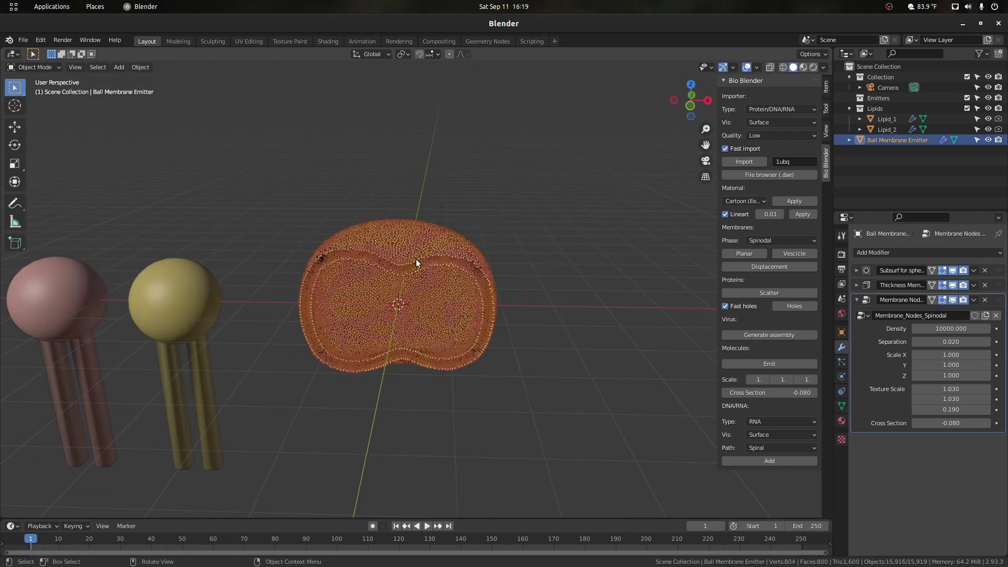
{"action": "scroll", "coordinate": [417, 262], "scroll_direction": "down", "scroll_amount": 1}
{"action": "scroll", "coordinate": [415, 265], "scroll_direction": "up", "scroll_amount": 2}
{"action": "key", "text": "shift+d"}
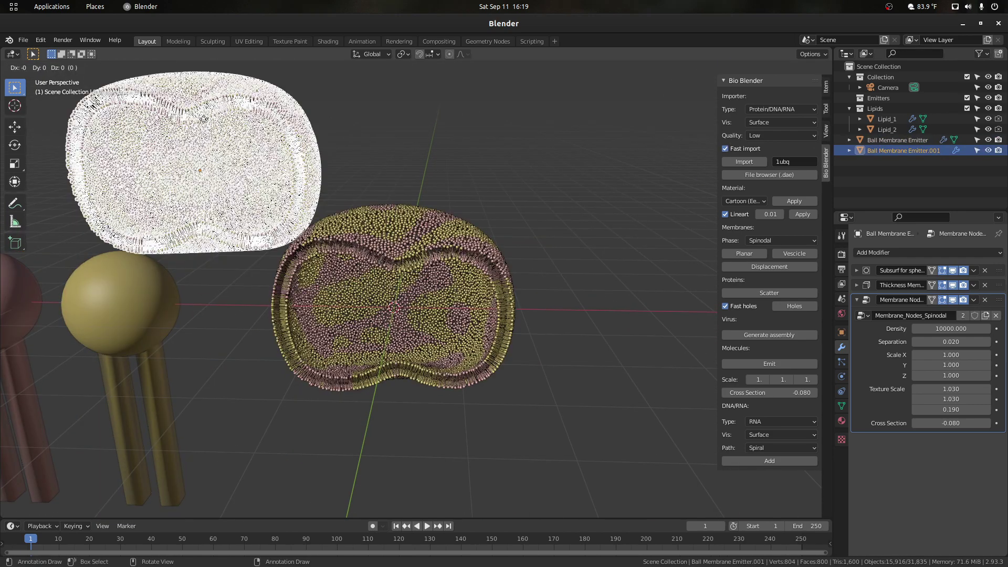
{"action": "left_click", "coordinate": [220, 127]}
{"action": "scroll", "coordinate": [275, 176], "scroll_direction": "down", "scroll_amount": 3}
{"action": "key", "text": "shift+d"}
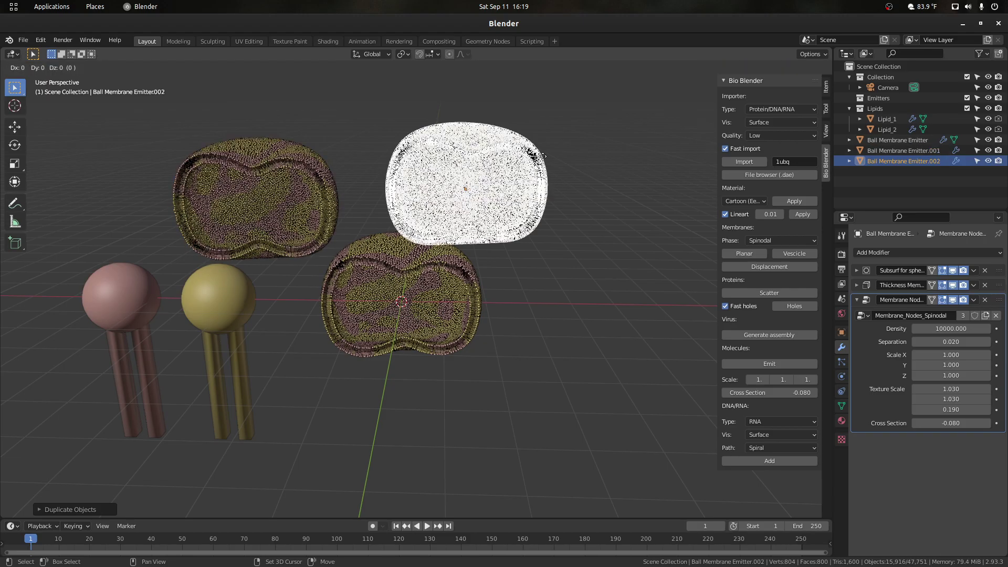
{"action": "left_click", "coordinate": [693, 169]}
Delete both duplicated vesicles, keeping only the original.
{"action": "mouse_move", "coordinate": [691, 101]}
{"action": "left_mouse_down"}
{"action": "mouse_move", "coordinate": [610, 118]}
{"action": "mouse_move", "coordinate": [601, 150]}
{"action": "mouse_move", "coordinate": [693, 88]}
{"action": "mouse_move", "coordinate": [681, 108]}
{"action": "left_mouse_up"}
{"action": "scroll", "coordinate": [594, 169], "scroll_direction": "up", "scroll_amount": 4}
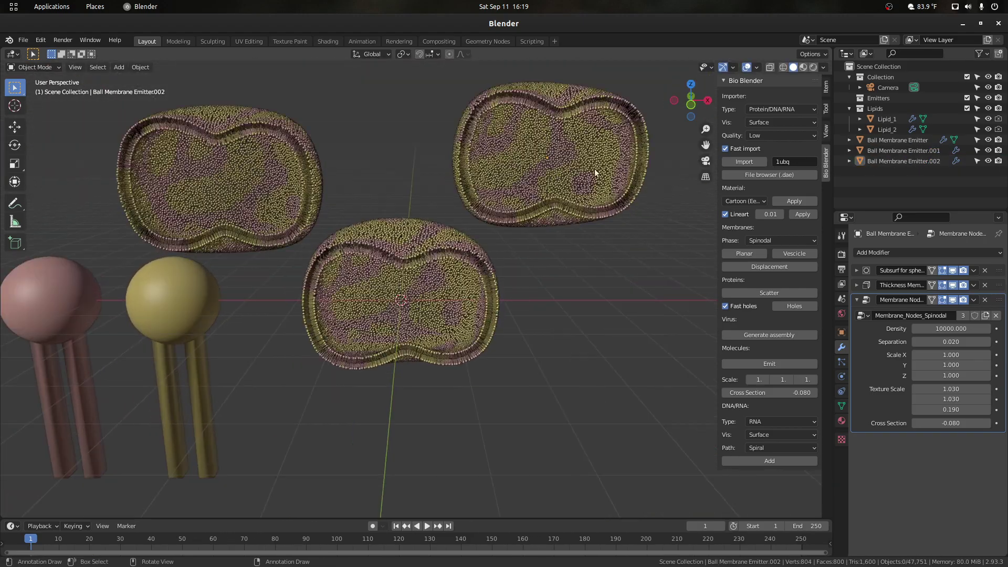
{"action": "left_click", "coordinate": [486, 171]}
{"action": "key", "text": "Delete"}
{"action": "left_click", "coordinate": [273, 144]}
{"action": "key", "text": "Delete"}
{"action": "scroll", "coordinate": [431, 211], "scroll_direction": "up", "scroll_amount": 2}
Duplicate the cut vesicle in place, scale the copy down to nest inside the original, and view the nested bilayers obliquely.
{"action": "left_click", "coordinate": [505, 244]}
{"action": "key", "text": "shift+s"}
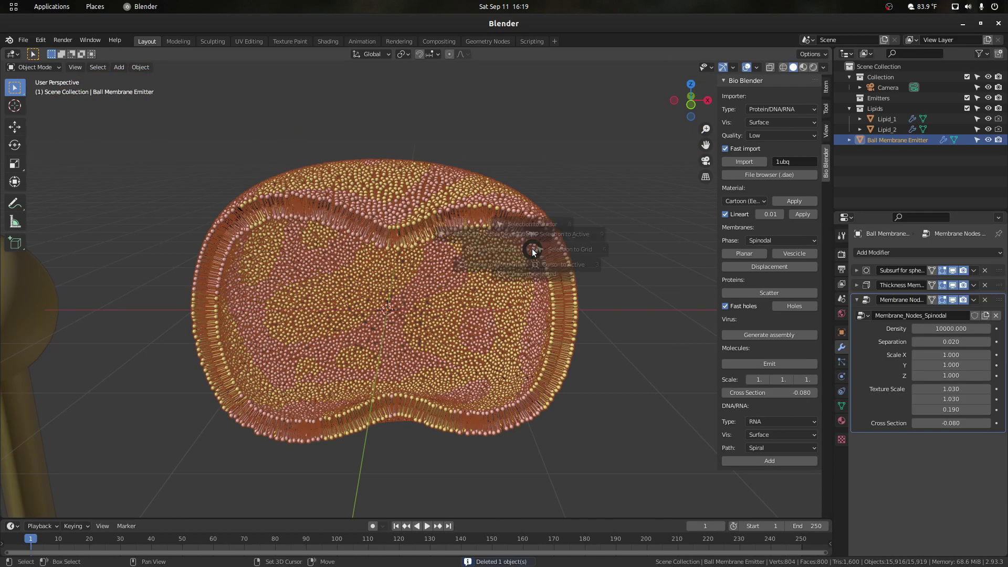
{"action": "left_click", "coordinate": [500, 259]}
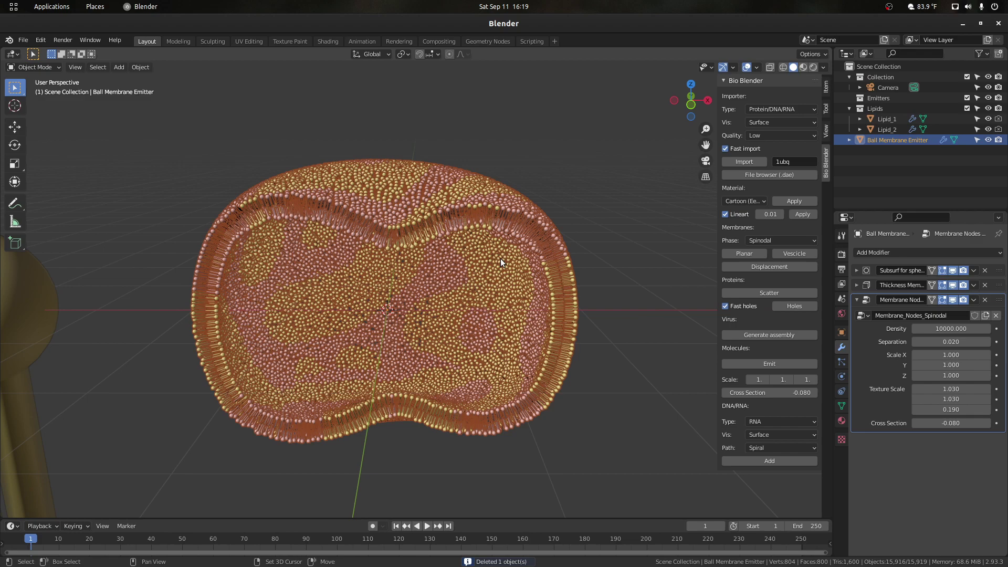
{"action": "key", "text": "shift+d"}
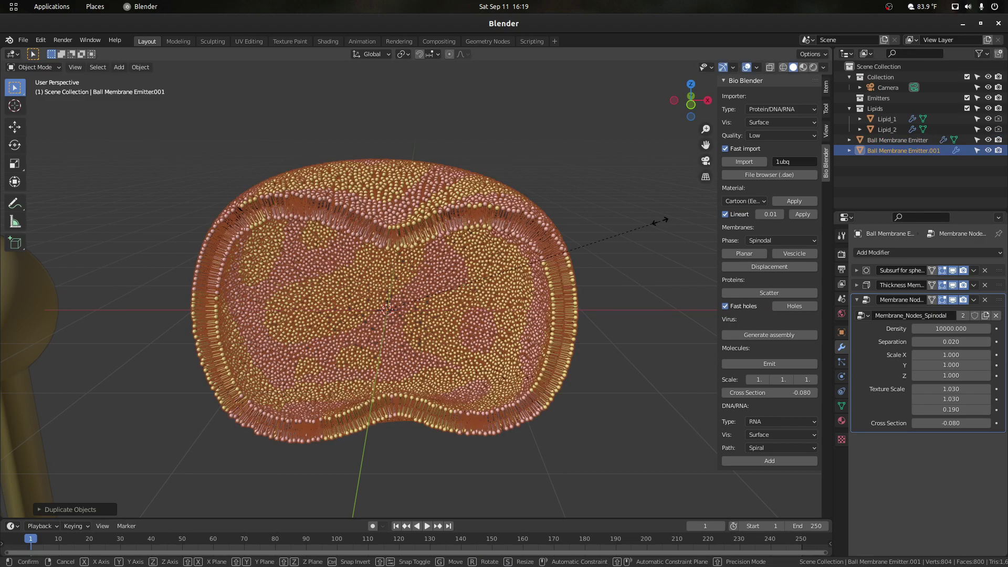
{"action": "left_click", "coordinate": [563, 236]}
{"action": "left_click", "coordinate": [673, 164]}
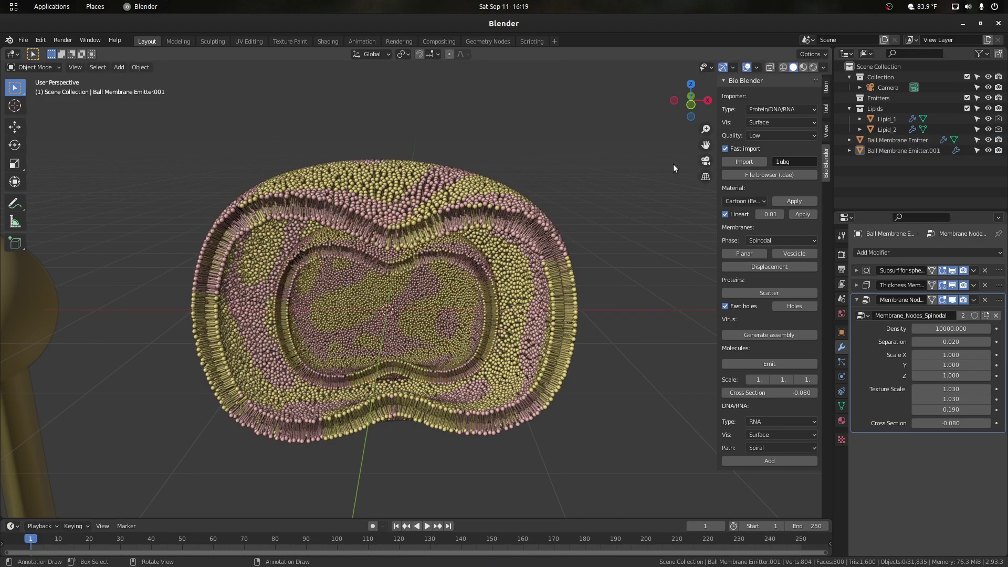
{"action": "middle_click_drag", "start_coordinate": [530, 236], "coordinate": [614, 254]}
{"action": "middle_click_drag", "start_coordinate": [452, 300], "coordinate": [409, 254]}
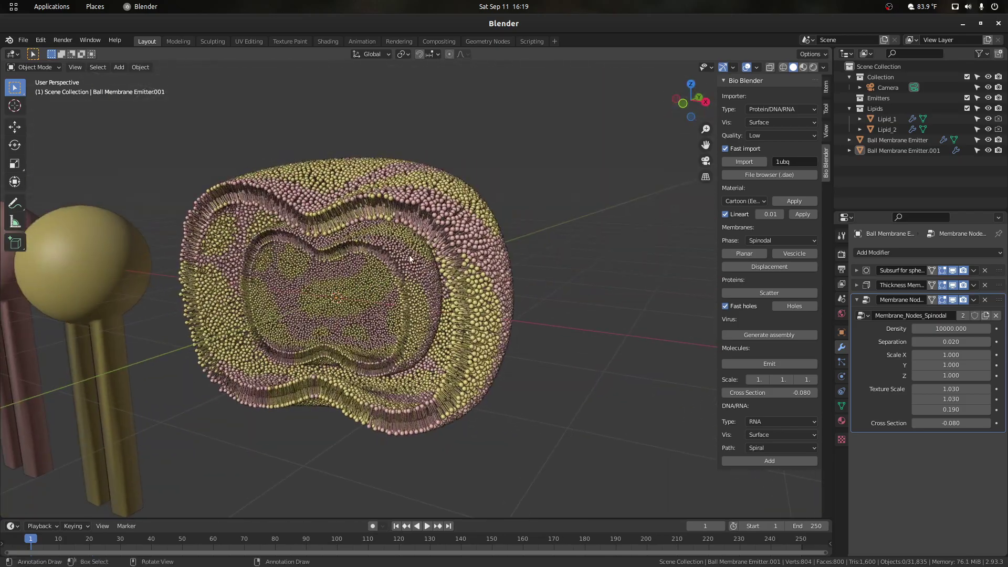
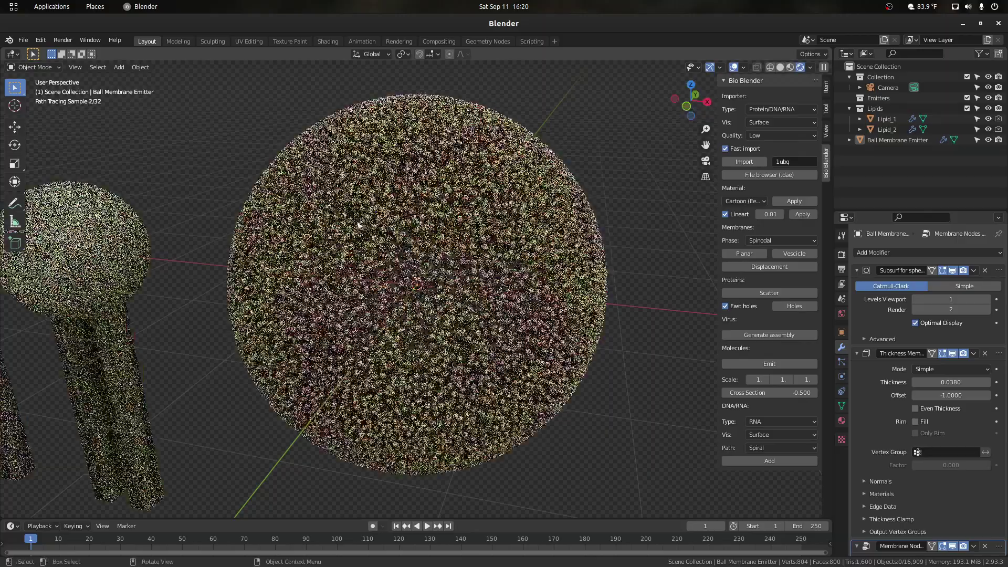
Switch the viewport from Rendered to Material Preview shading to view the spherical vesicle and its lipids.
{"action": "scroll", "coordinate": [267, 238], "scroll_direction": "down", "scroll_amount": 1}
{"action": "scroll", "coordinate": [440, 252], "scroll_direction": "up", "scroll_amount": 1}
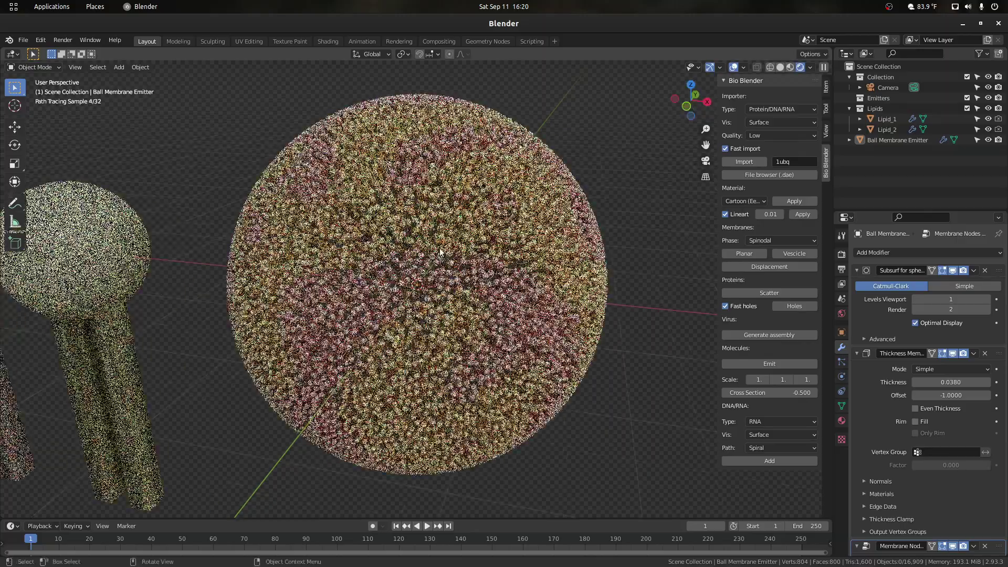
{"action": "scroll", "coordinate": [245, 242], "scroll_direction": "down", "scroll_amount": 3}
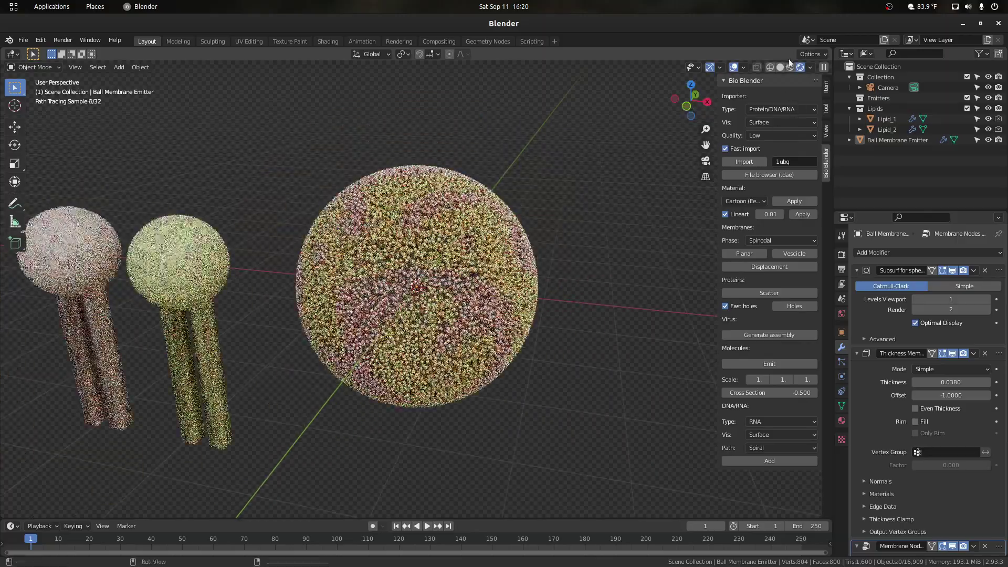
{"action": "left_click", "coordinate": [789, 67]}
{"action": "scroll", "coordinate": [358, 267], "scroll_direction": "up", "scroll_amount": 3}
{"action": "scroll", "coordinate": [358, 263], "scroll_direction": "down", "scroll_amount": 3}
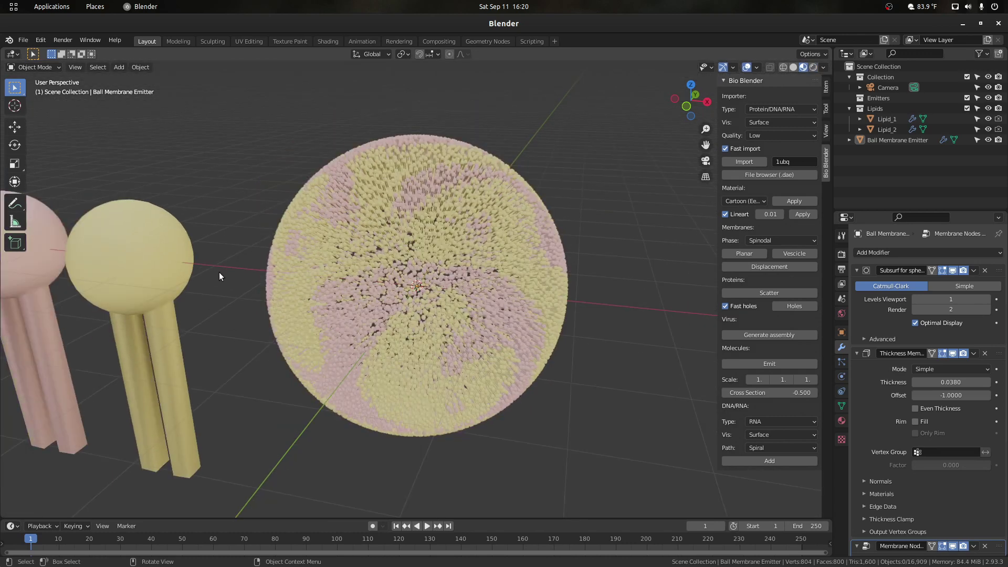
Select both source lipid models, Lipid_1 and Lipid_2, beside the vesicle.
{"action": "scroll", "coordinate": [202, 274], "scroll_direction": "up", "scroll_amount": 1}
{"action": "left_click_drag", "start_coordinate": [238, 298], "coordinate": [72, 231]}
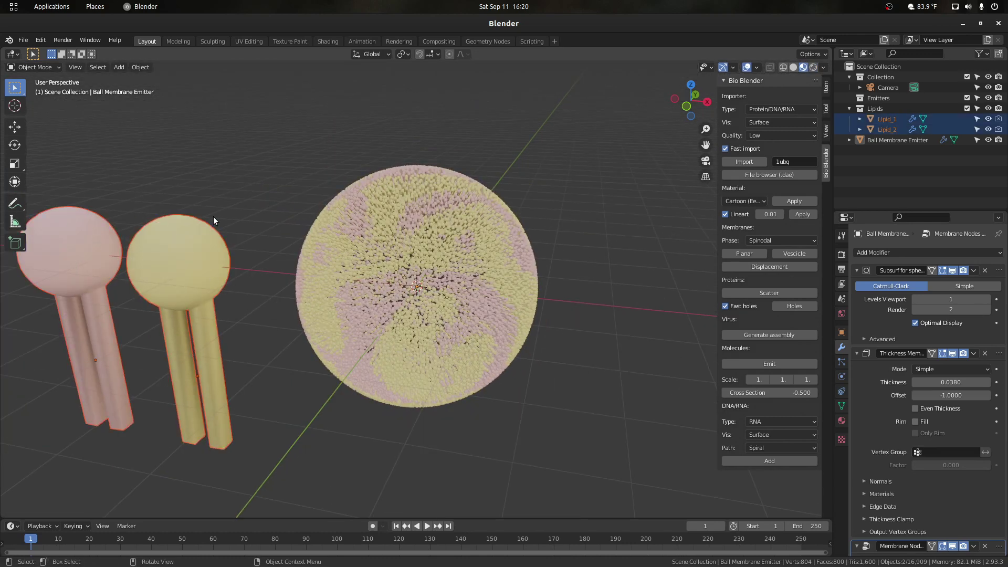
{"action": "left_click", "coordinate": [268, 229]}
{"action": "left_click_drag", "start_coordinate": [247, 243], "coordinate": [108, 188]}
{"action": "left_click_drag", "start_coordinate": [706, 145], "coordinate": [901, 66]}
{"action": "scroll", "coordinate": [354, 217], "scroll_direction": "up", "scroll_amount": 1}
{"action": "middle_click_drag", "start_coordinate": [490, 264], "coordinate": [506, 320], "text": "shift"}
{"action": "left_click", "coordinate": [757, 268]}
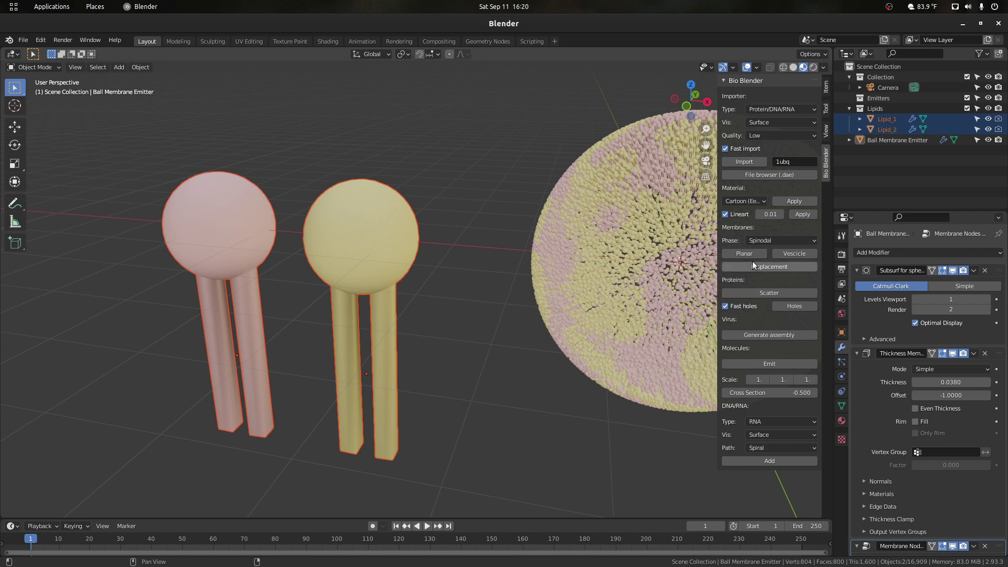
{"action": "left_click", "coordinate": [747, 206]}
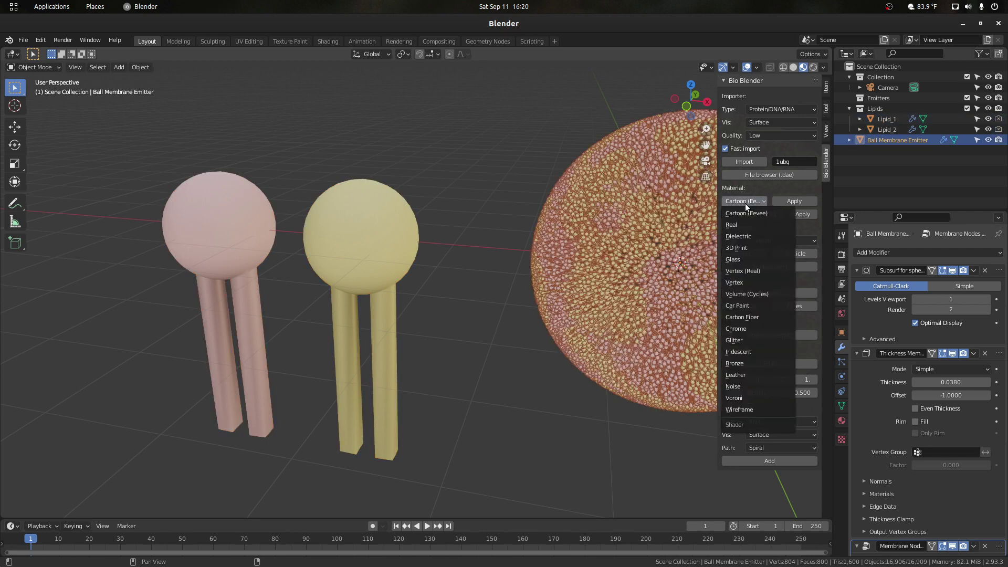
{"action": "key", "text": "ctrl+z"}
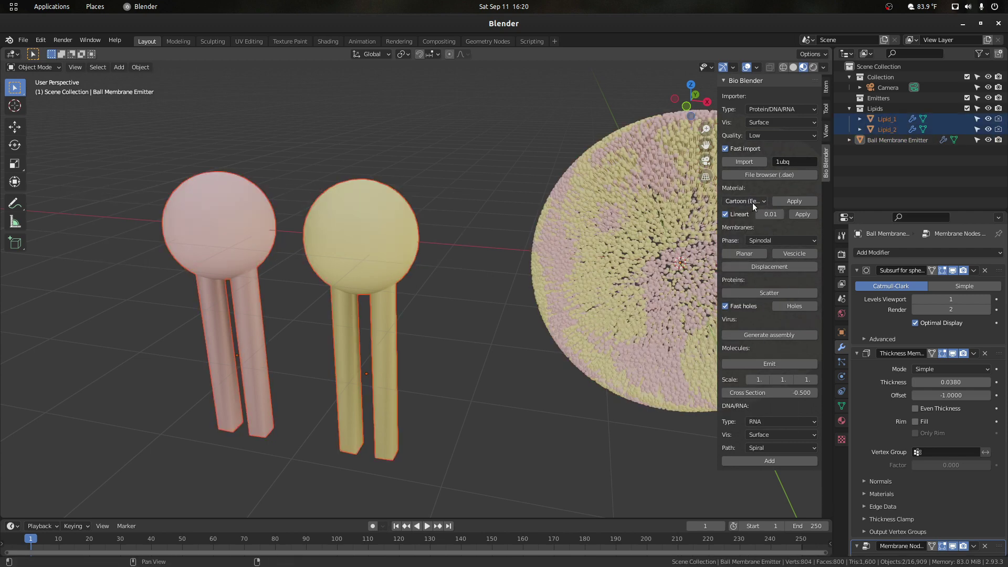
Apply the Cartoon (Eevee) material to the two selected lipids, then clear the selection.
{"action": "left_click", "coordinate": [782, 203]}
{"action": "scroll", "coordinate": [632, 124], "scroll_direction": "up", "scroll_amount": 2}
{"action": "scroll", "coordinate": [632, 124], "scroll_direction": "down", "scroll_amount": 2}
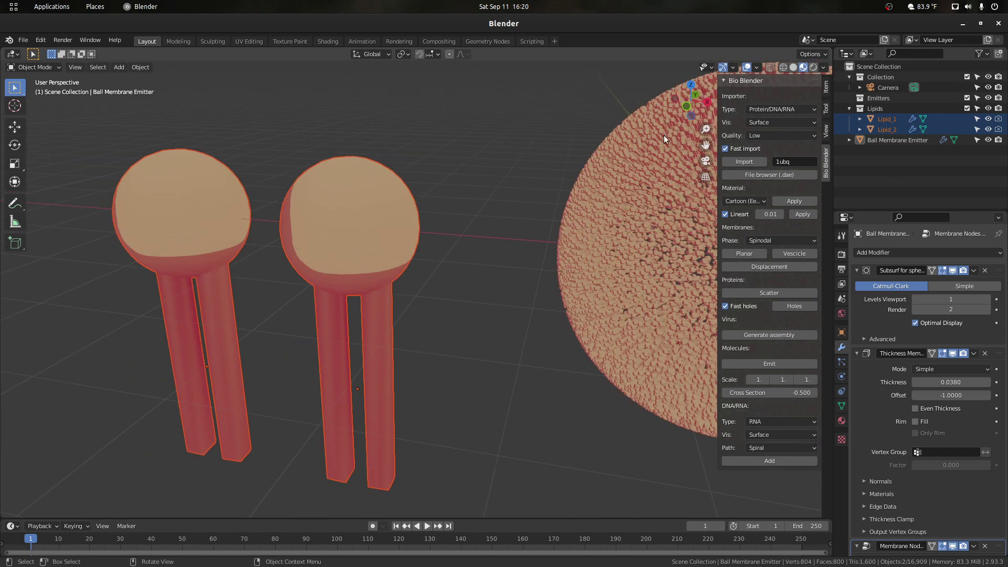
{"action": "left_click_drag", "start_coordinate": [706, 145], "coordinate": [739, 147]}
{"action": "left_click", "coordinate": [547, 219]}
{"action": "scroll", "coordinate": [488, 237], "scroll_direction": "up", "scroll_amount": 1}
Select Lipid_2 and open its M_Cartoon material nodes in the Shading workspace.
{"action": "left_click", "coordinate": [447, 248]}
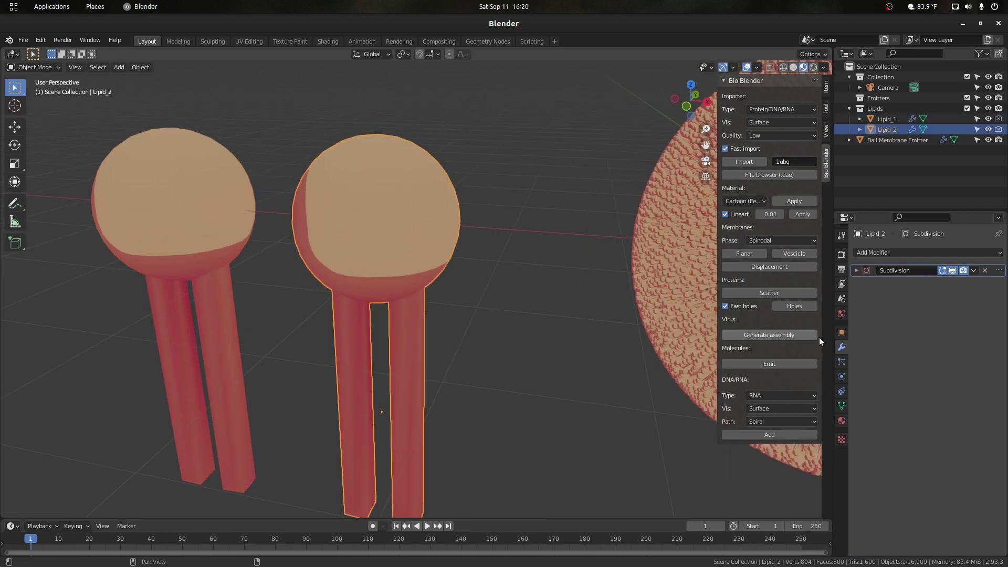
{"action": "left_click", "coordinate": [842, 420]}
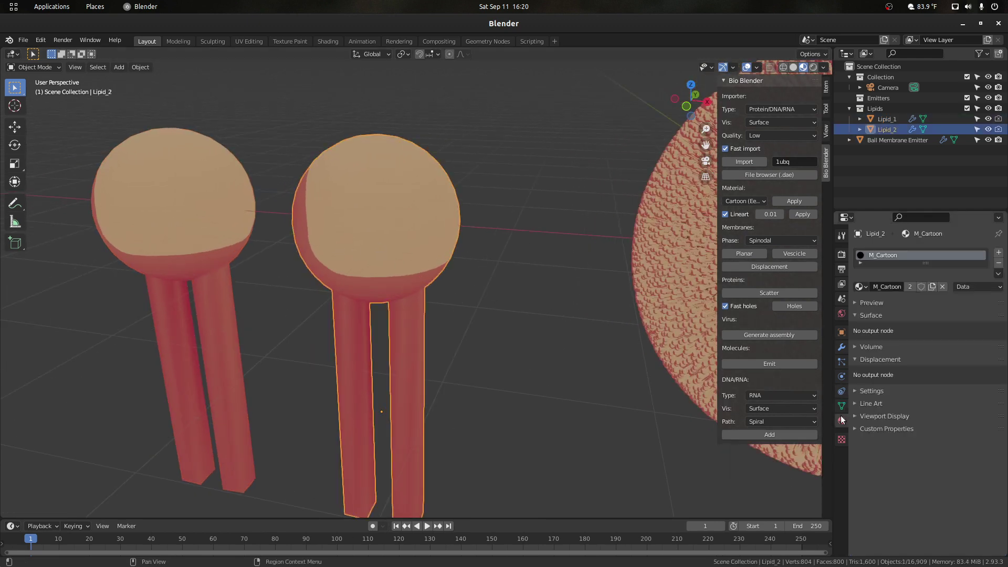
{"action": "left_click", "coordinate": [867, 304]}
{"action": "left_click_drag", "start_coordinate": [868, 304], "coordinate": [867, 310]}
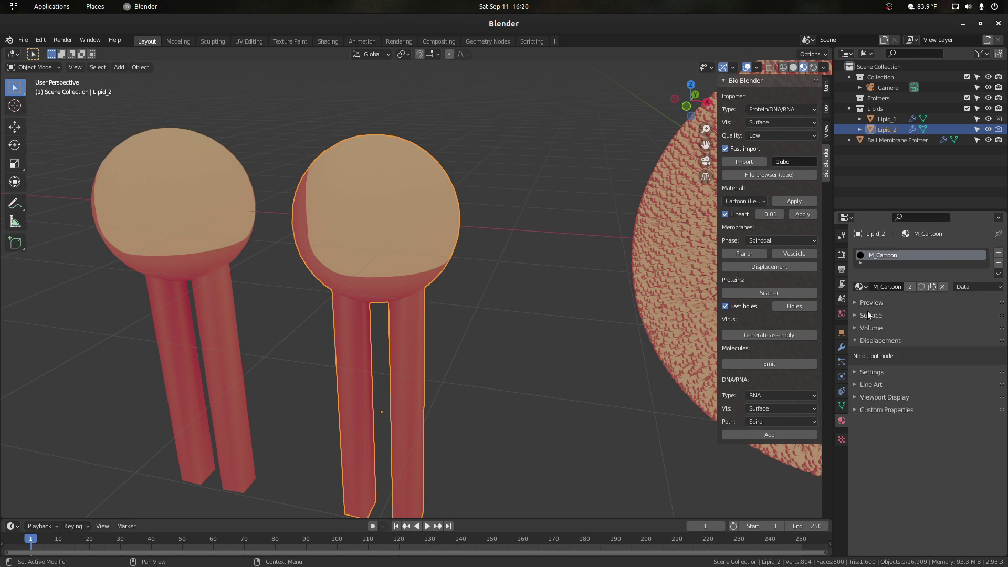
{"action": "left_click", "coordinate": [870, 305]}
{"action": "left_click", "coordinate": [868, 304]}
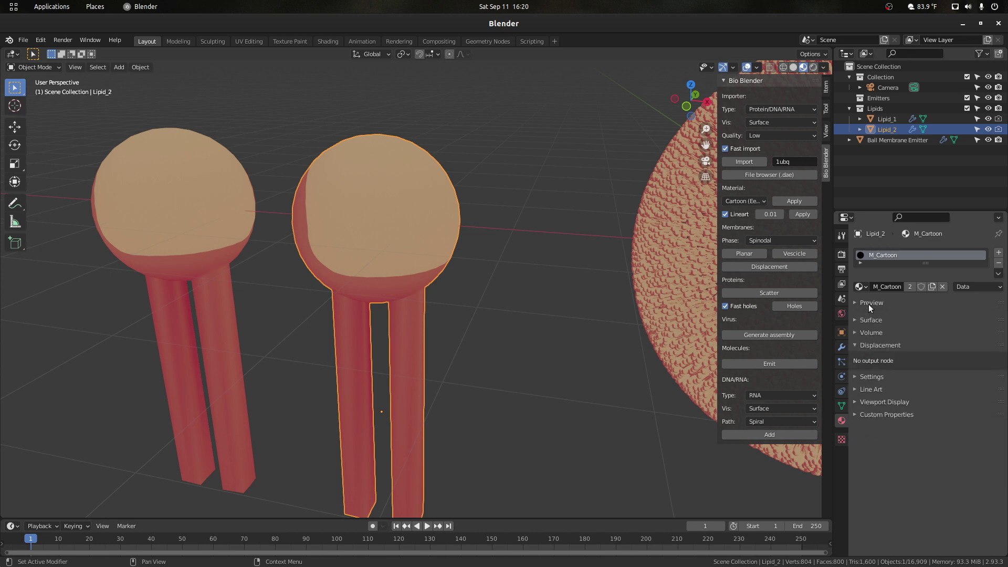
{"action": "left_click", "coordinate": [328, 41]}
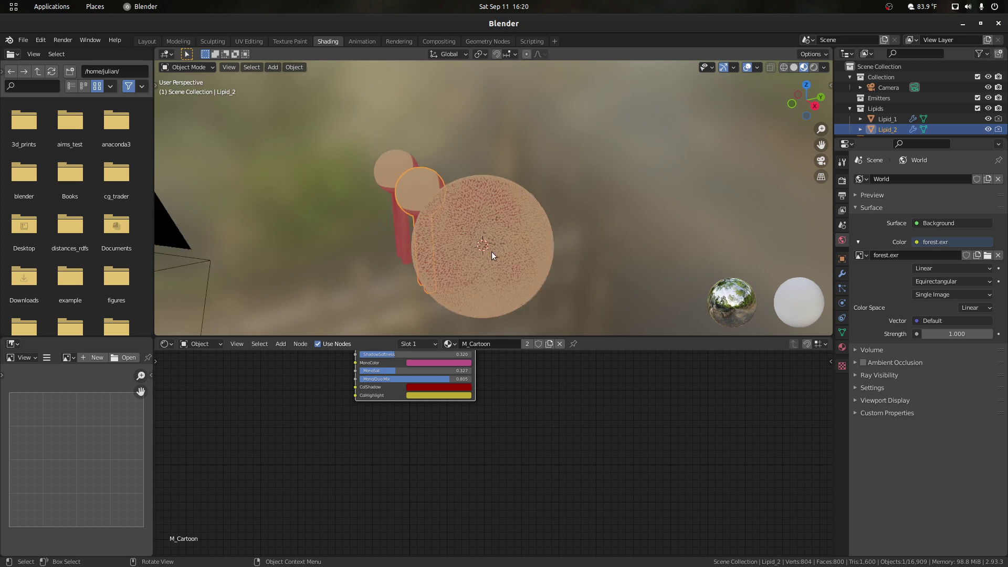
{"action": "left_click", "coordinate": [438, 389]}
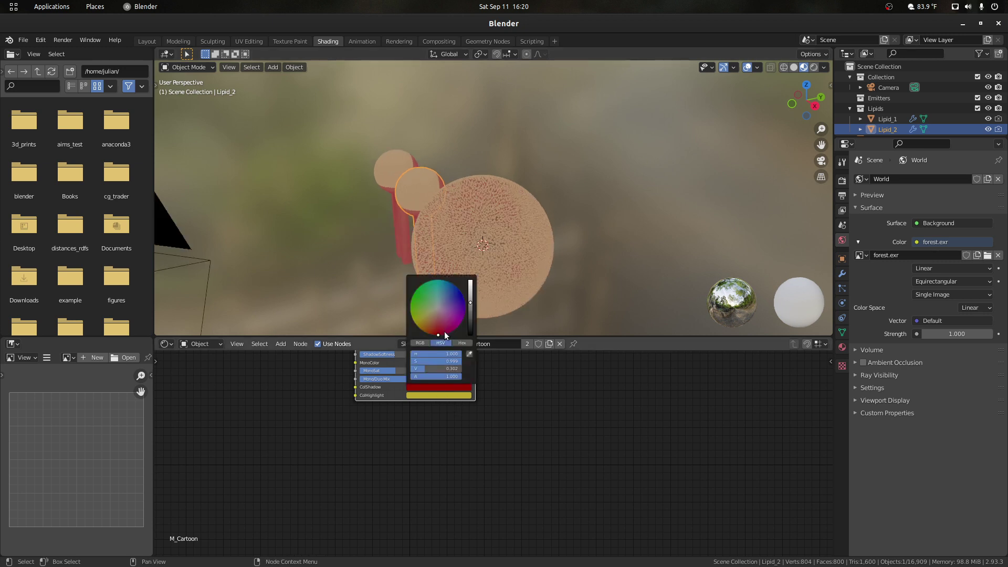
{"action": "left_click_drag", "start_coordinate": [444, 331], "coordinate": [439, 301]}
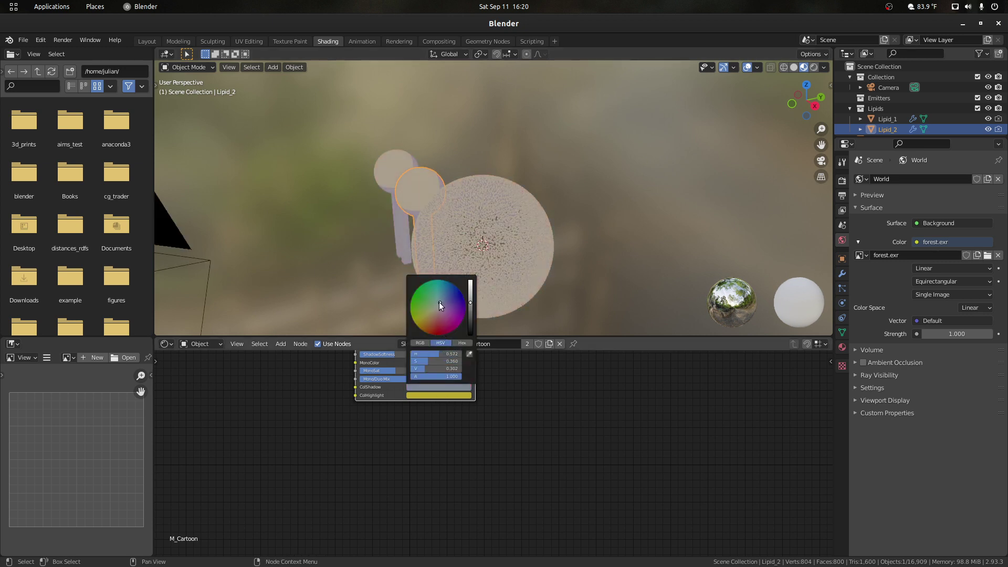
{"action": "key", "text": "Escape"}
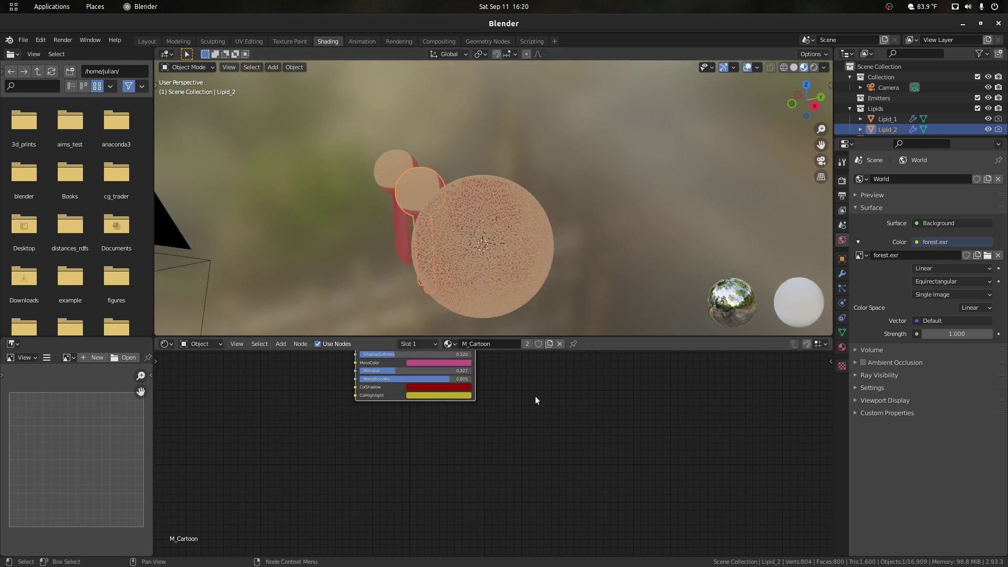
Make Lipid_2's shared cartoon material a single-user copy and set its ColShadow colour to green.
{"action": "left_click", "coordinate": [528, 343]}
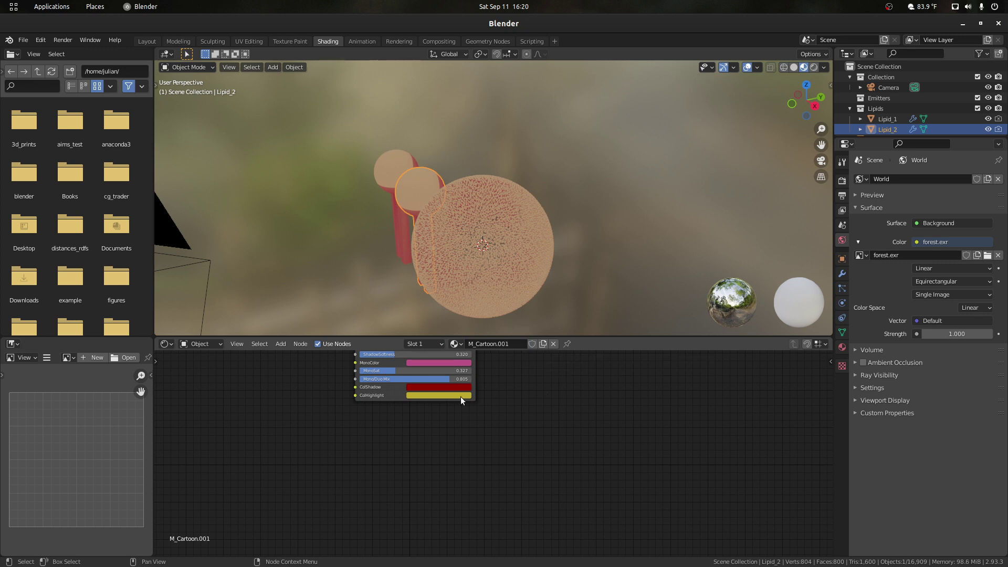
{"action": "left_click", "coordinate": [446, 388]}
{"action": "left_click_drag", "start_coordinate": [449, 330], "coordinate": [426, 298]}
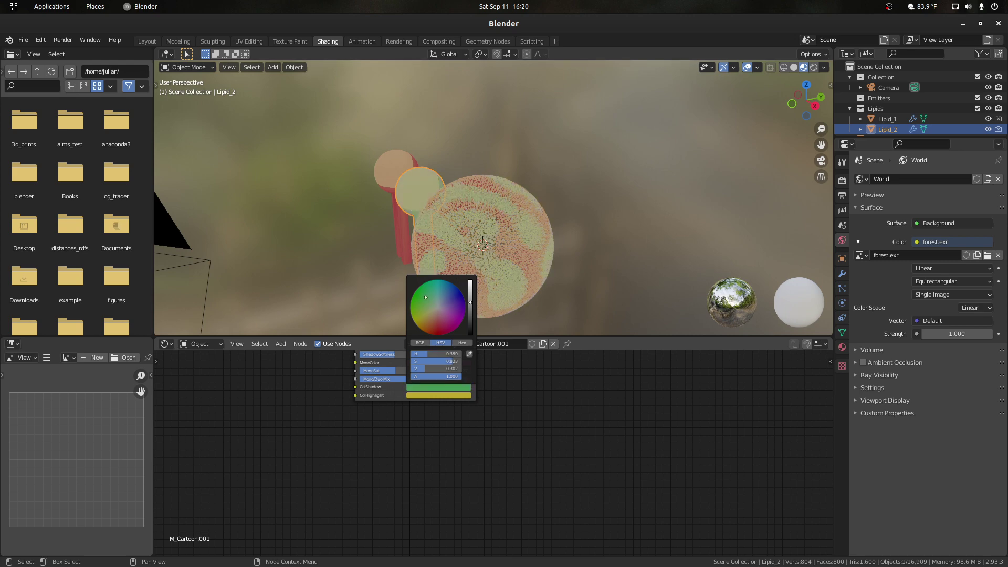
Return to the Layout workspace, clear the selection and inspect the red and green lipid regions on the vesicle.
{"action": "left_click", "coordinate": [156, 40]}
{"action": "left_click_drag", "start_coordinate": [708, 143], "coordinate": [393, 160]}
{"action": "left_click", "coordinate": [631, 248]}
{"action": "scroll", "coordinate": [630, 248], "scroll_direction": "up", "scroll_amount": 3}
{"action": "left_click_drag", "start_coordinate": [688, 108], "coordinate": [688, 113]}
{"action": "scroll", "coordinate": [327, 206], "scroll_direction": "down", "scroll_amount": 6}
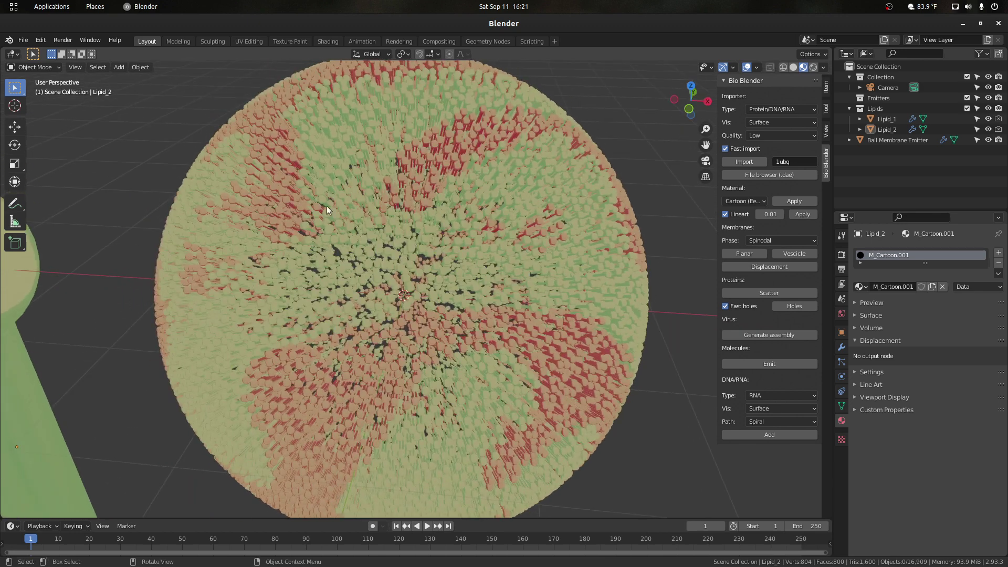
Apply line art with a thickness of 0.01 to both lipids, then clear the selection.
{"action": "left_click_drag", "start_coordinate": [283, 309], "coordinate": [87, 237]}
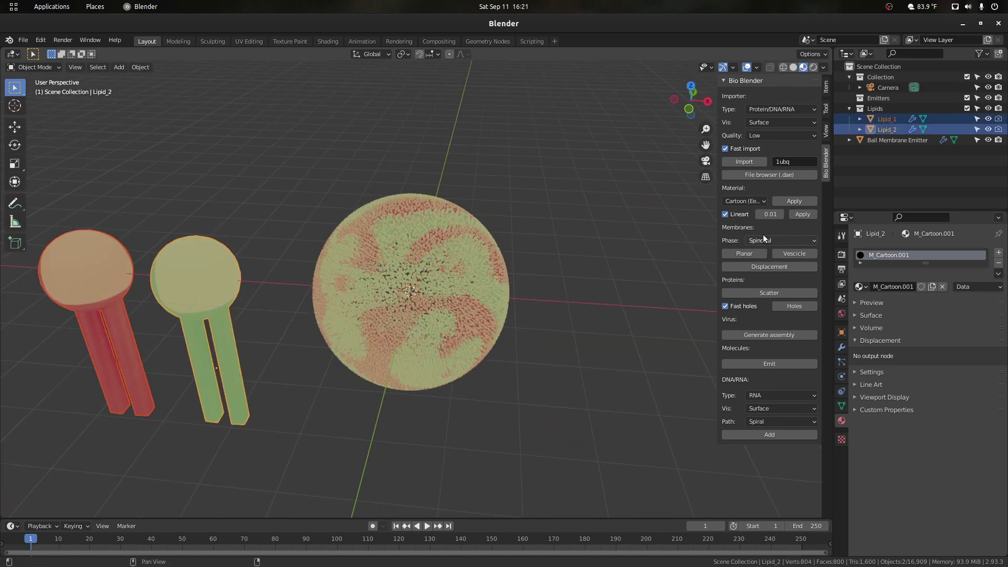
{"action": "left_click", "coordinate": [797, 212]}
{"action": "left_click", "coordinate": [228, 221]}
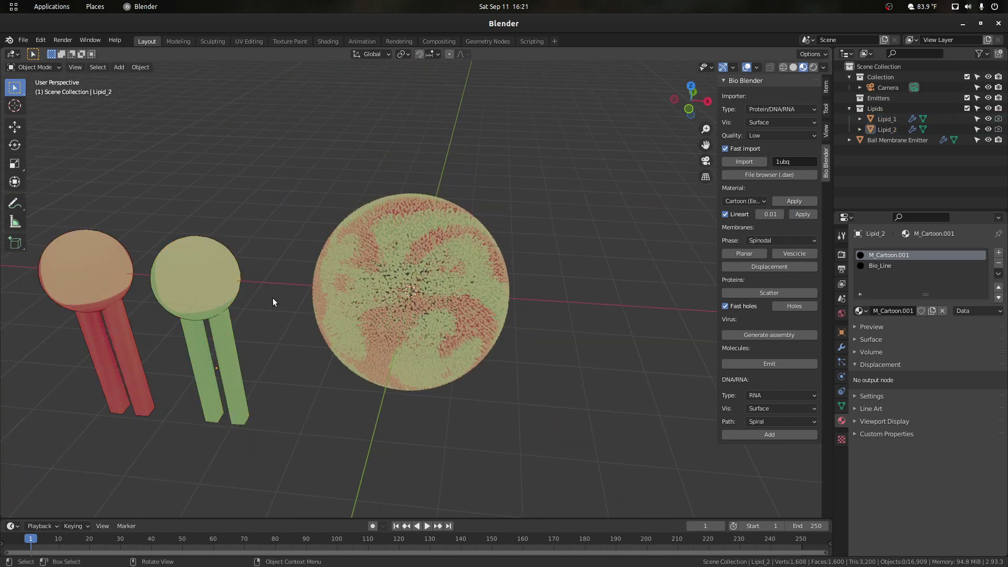
Select both lipids again, reapply their line art with a thickness of 0.10 and inspect the outlined lipids on the vesicle.
{"action": "left_click_drag", "start_coordinate": [274, 298], "coordinate": [33, 247]}
{"action": "scroll", "coordinate": [121, 266], "scroll_direction": "up", "scroll_amount": 1}
{"action": "left_click", "coordinate": [121, 267]}
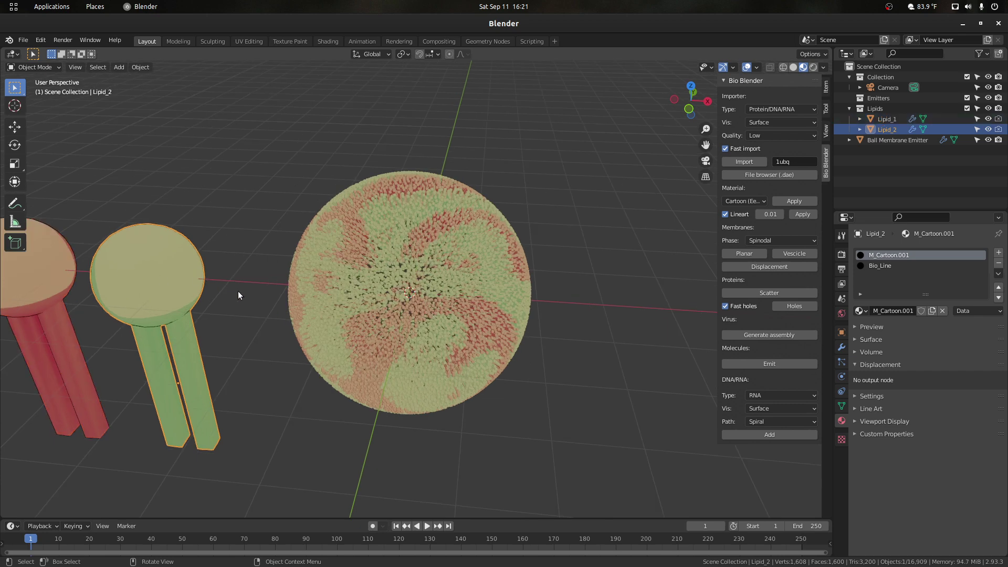
{"action": "scroll", "coordinate": [238, 292], "scroll_direction": "down", "scroll_amount": 2}
{"action": "left_click", "coordinate": [117, 260], "text": "shift"}
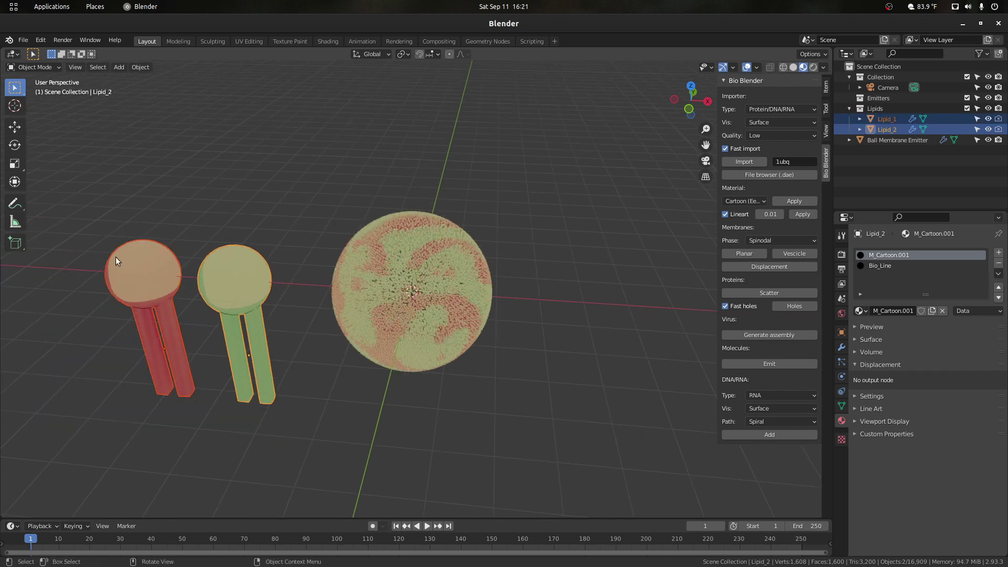
{"action": "left_click", "coordinate": [725, 214]}
{"action": "left_click", "coordinate": [759, 214]}
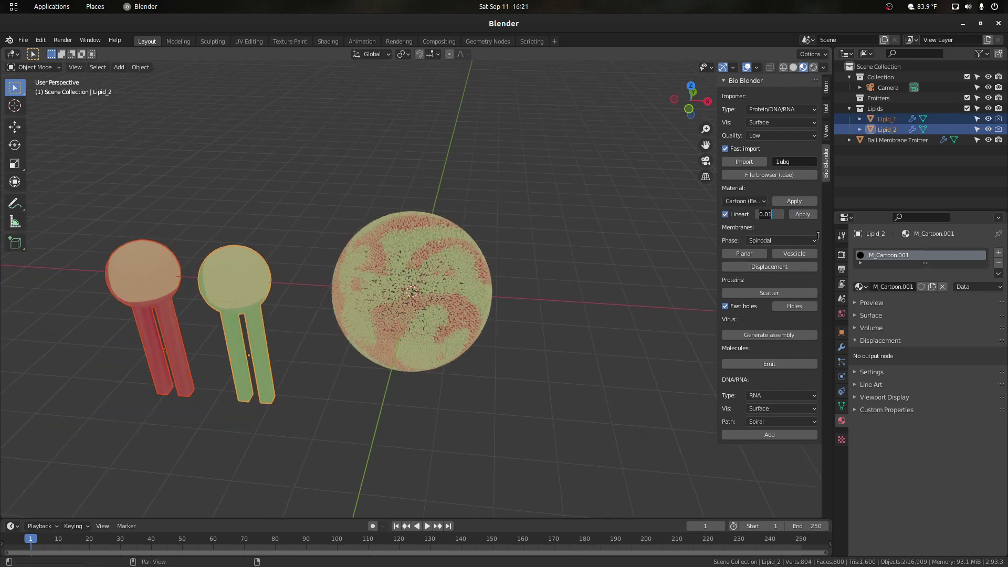
{"action": "type", "text": ".1"}
{"action": "key", "text": "Return"}
{"action": "left_click", "coordinate": [812, 212]}
{"action": "left_click", "coordinate": [575, 205]}
{"action": "scroll", "coordinate": [583, 206], "scroll_direction": "up", "scroll_amount": 8}
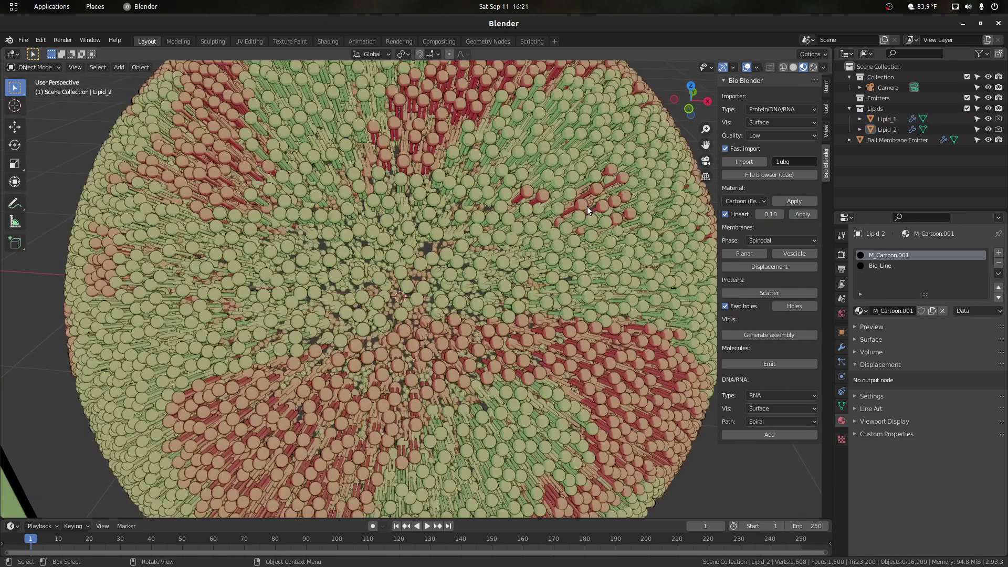
Select the vesicle, set its cross section to -0.050, then clear the selection and view the cut interior.
{"action": "left_click_drag", "start_coordinate": [690, 100], "coordinate": [780, 364]}
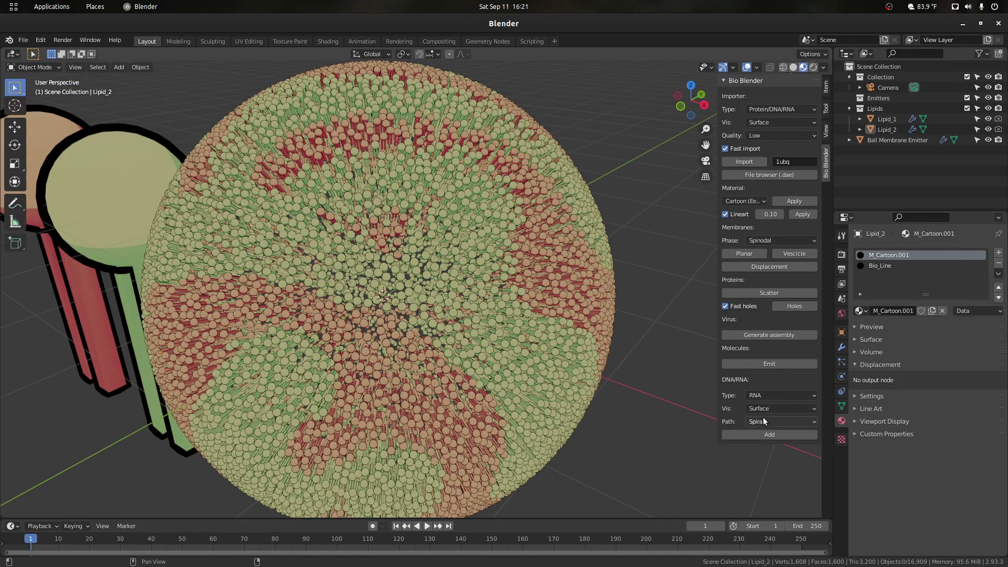
{"action": "left_click", "coordinate": [494, 206]}
{"action": "left_click_drag", "start_coordinate": [778, 398], "coordinate": [801, 398]}
{"action": "left_click", "coordinate": [657, 213]}
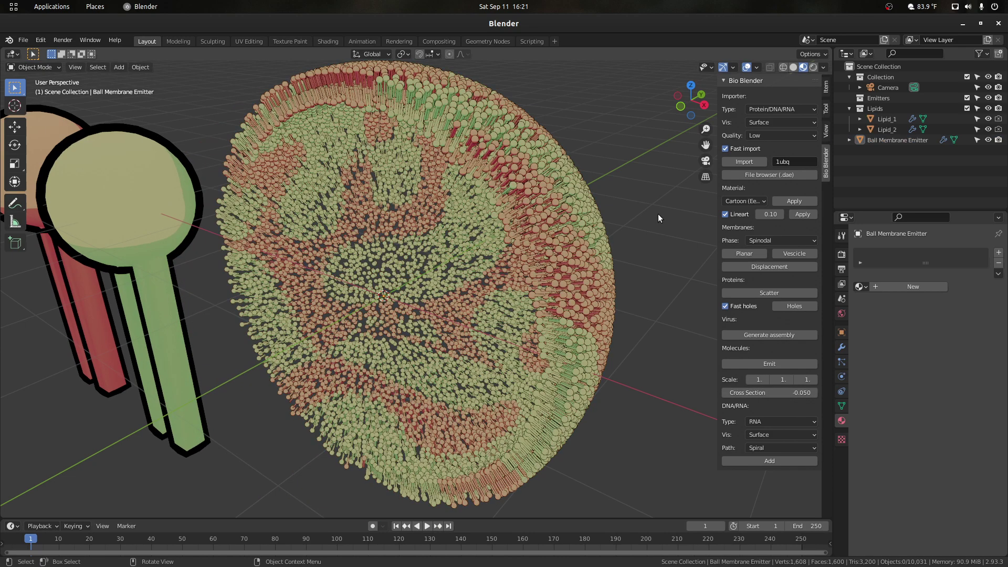
{"action": "left_click_drag", "start_coordinate": [685, 93], "coordinate": [720, 179]}
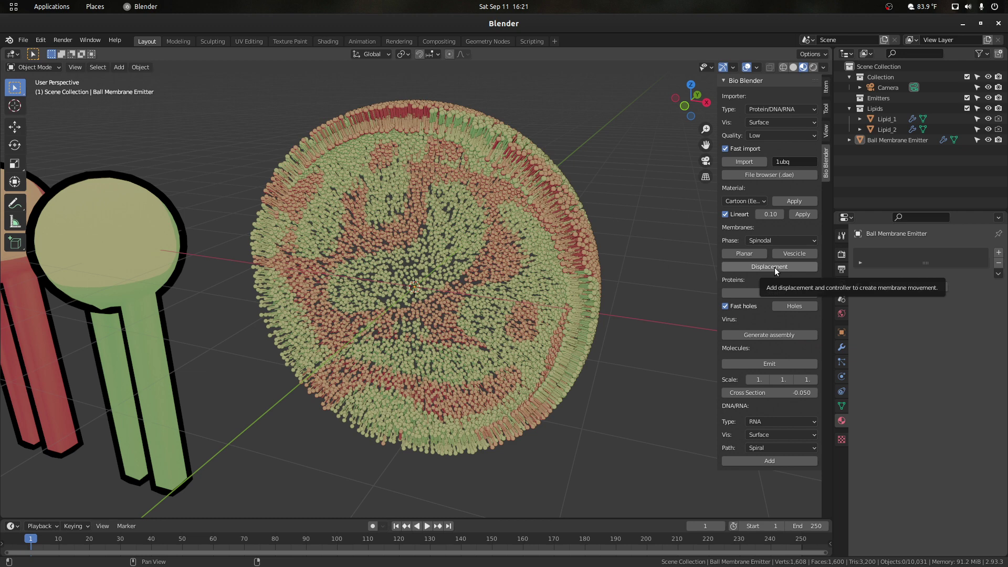
Add displacement with a controller to the sectioned vesicle, then clear the selection and switch the viewport to solid shading.
{"action": "left_click", "coordinate": [565, 207]}
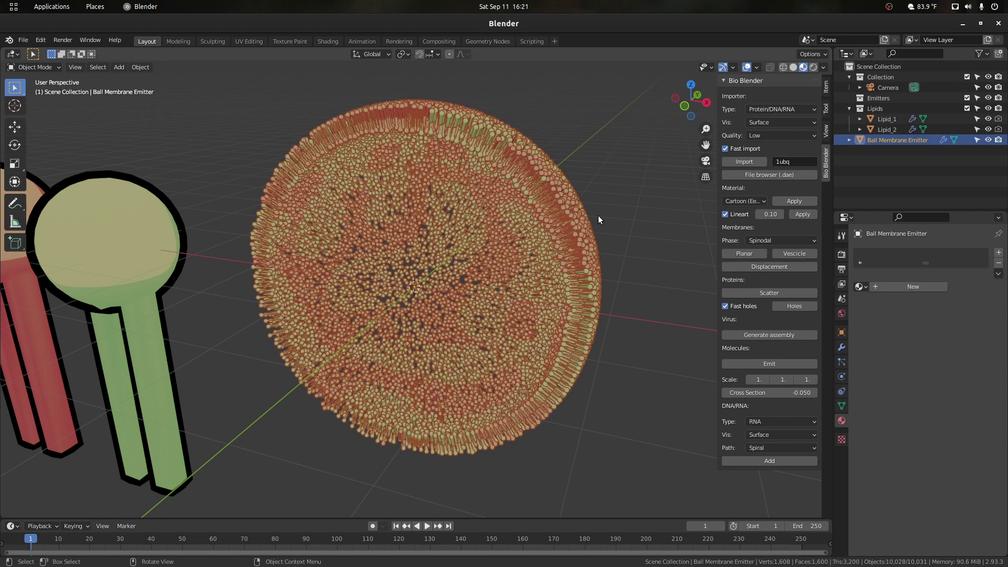
{"action": "left_click", "coordinate": [768, 268]}
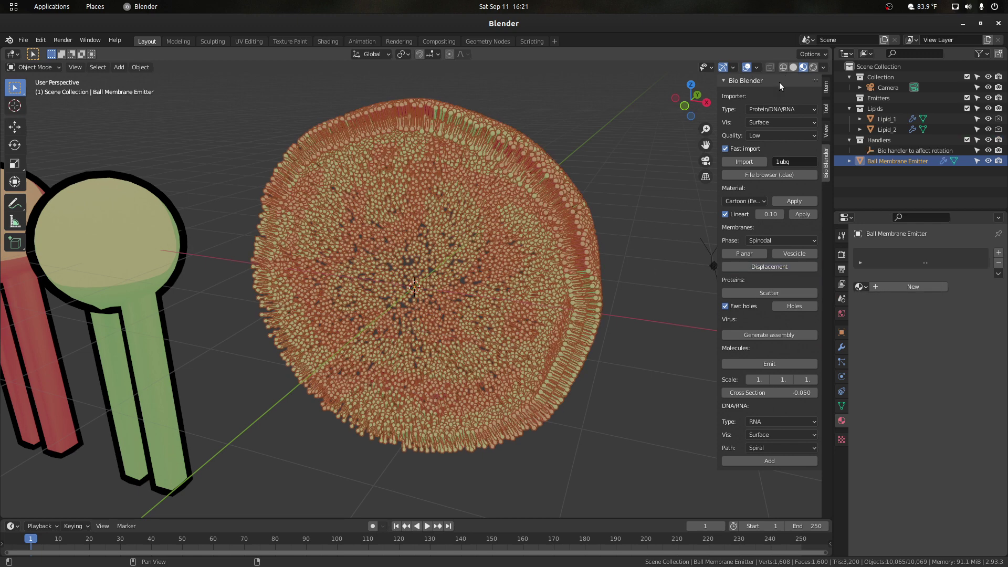
{"action": "left_click", "coordinate": [626, 131]}
{"action": "mouse_move", "coordinate": [683, 100]}
{"action": "left_mouse_down"}
{"action": "mouse_move", "coordinate": [706, 116]}
{"action": "mouse_move", "coordinate": [756, 108]}
{"action": "mouse_move", "coordinate": [656, 66]}
{"action": "mouse_move", "coordinate": [636, 95]}
{"action": "mouse_move", "coordinate": [783, 126]}
{"action": "mouse_move", "coordinate": [830, 118]}
{"action": "left_mouse_up"}
{"action": "left_click", "coordinate": [793, 67]}
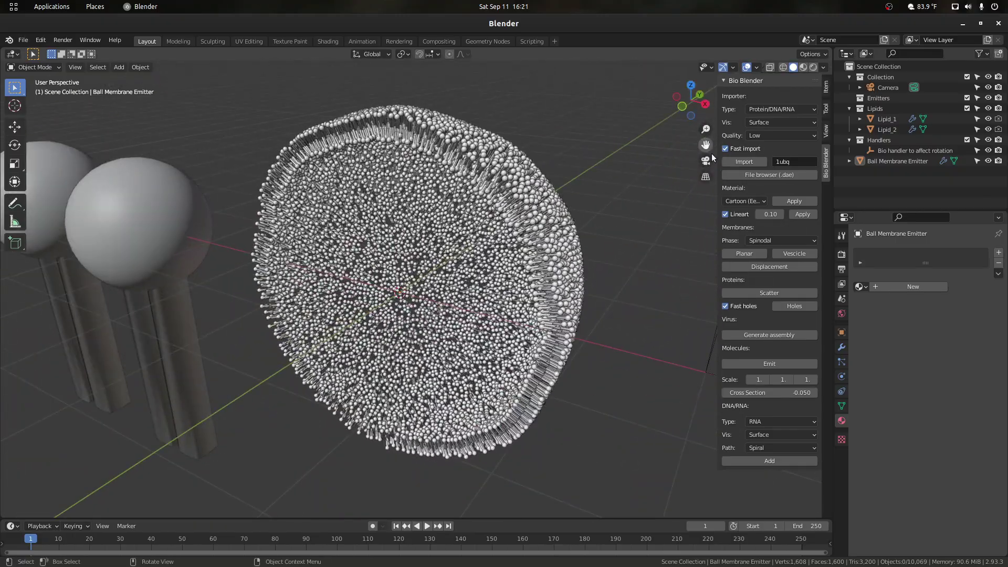
Select the displacement handler beside the vesicle and move it along the X axis to alter the membrane's ripples.
{"action": "left_click_drag", "start_coordinate": [706, 145], "coordinate": [615, 168]}
{"action": "scroll", "coordinate": [622, 179], "scroll_direction": "down", "scroll_amount": 1}
{"action": "left_click_drag", "start_coordinate": [668, 108], "coordinate": [674, 149]}
{"action": "left_click", "coordinate": [601, 236]}
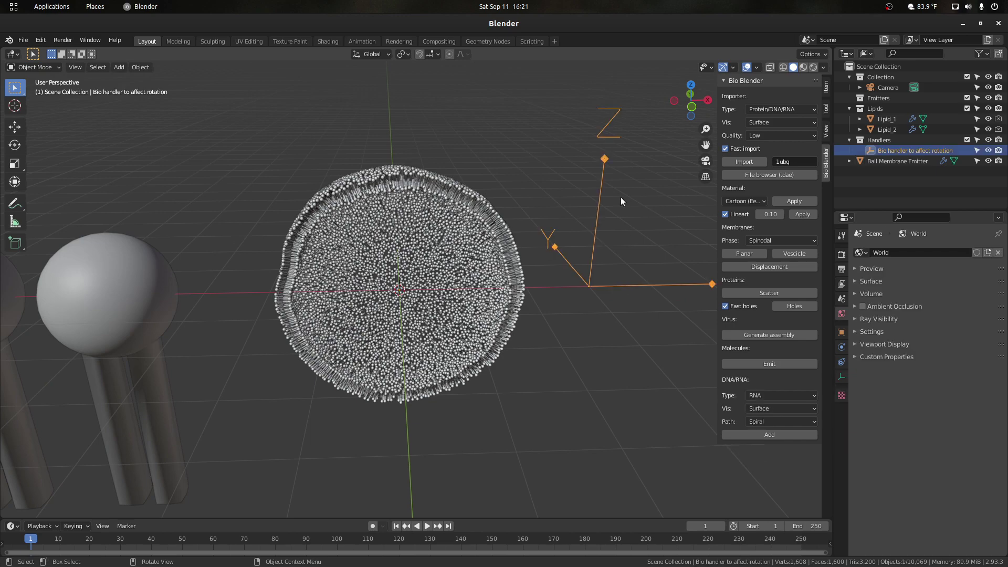
{"action": "scroll", "coordinate": [665, 193], "scroll_direction": "up", "scroll_amount": 2}
{"action": "left_click", "coordinate": [694, 151]}
{"action": "left_click_drag", "start_coordinate": [696, 152], "coordinate": [614, 143]}
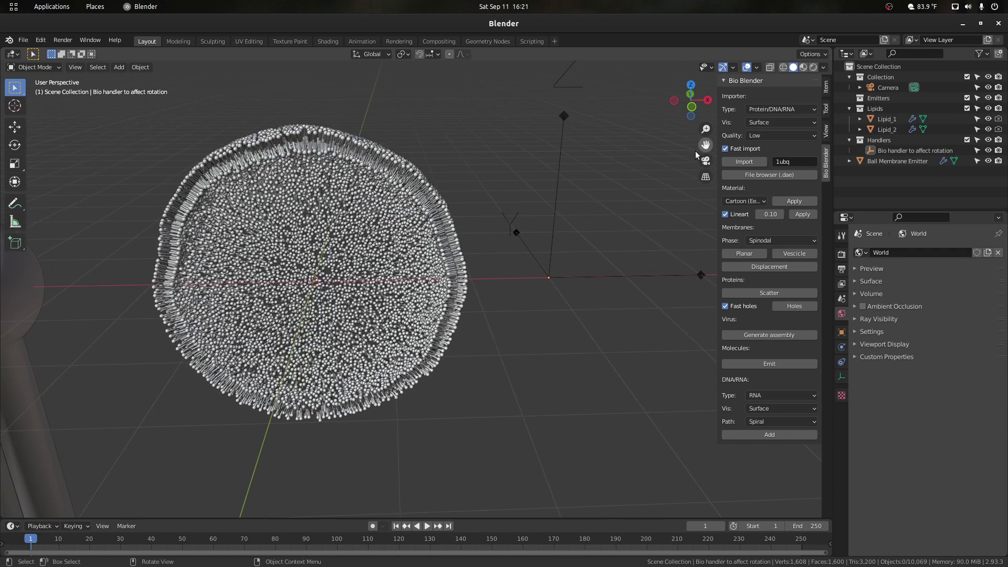
{"action": "left_click", "coordinate": [552, 216]}
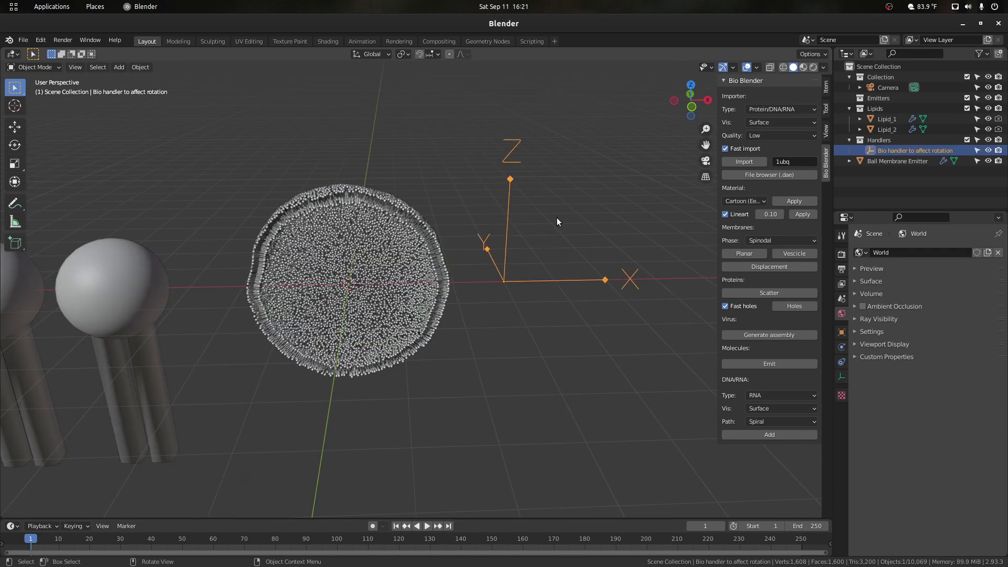
{"action": "key", "text": "g"}
{"action": "key", "text": "x"}
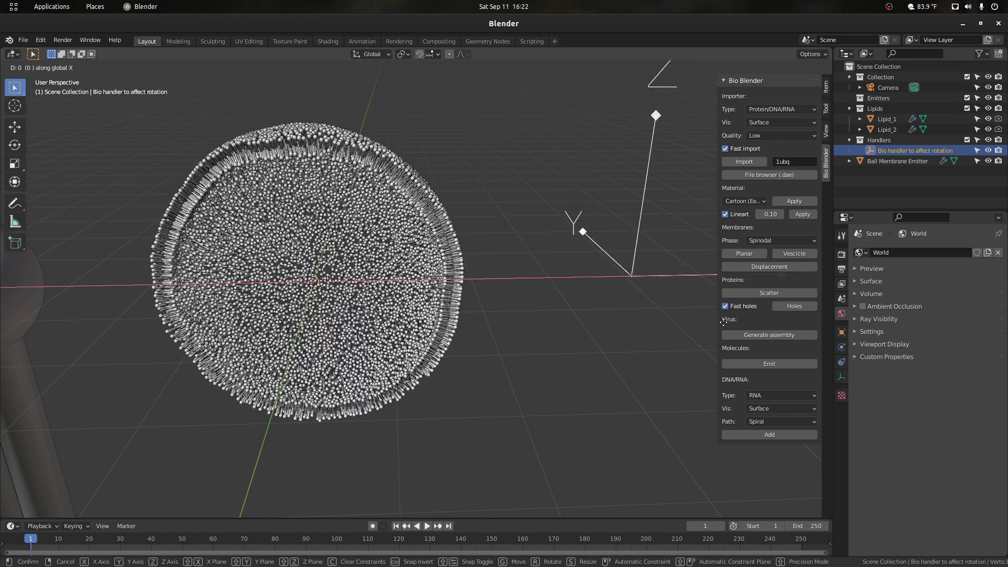
{"action": "left_click", "coordinate": [567, 314]}
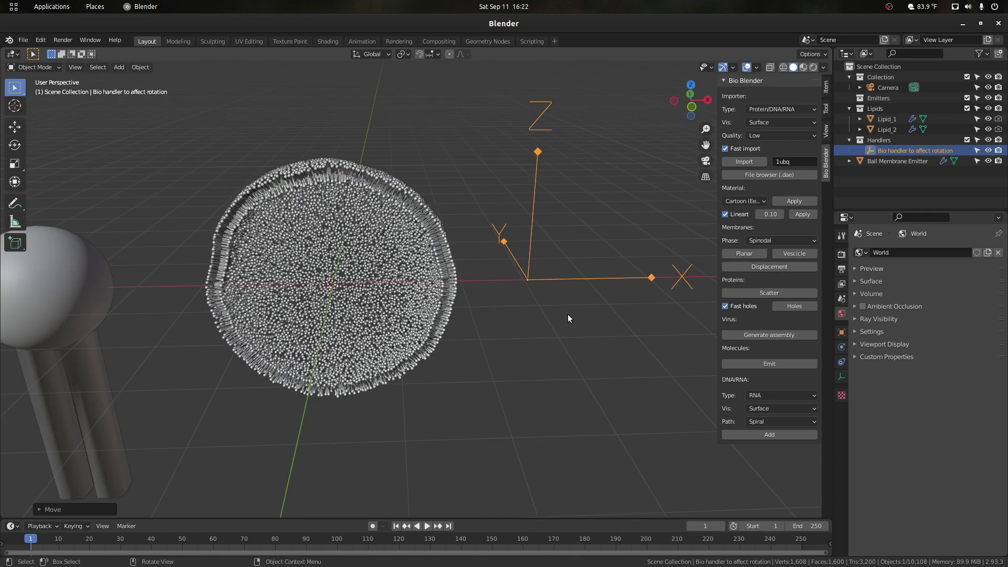
{"action": "middle_click_drag", "start_coordinate": [557, 306], "coordinate": [496, 294]}
{"action": "key", "text": "g"}
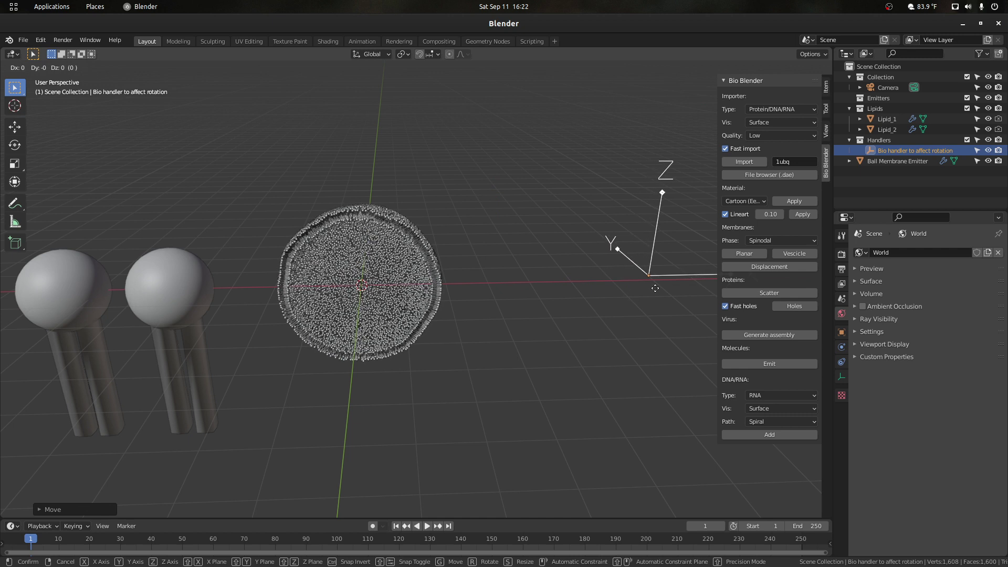
{"action": "right_click", "coordinate": [533, 284]}
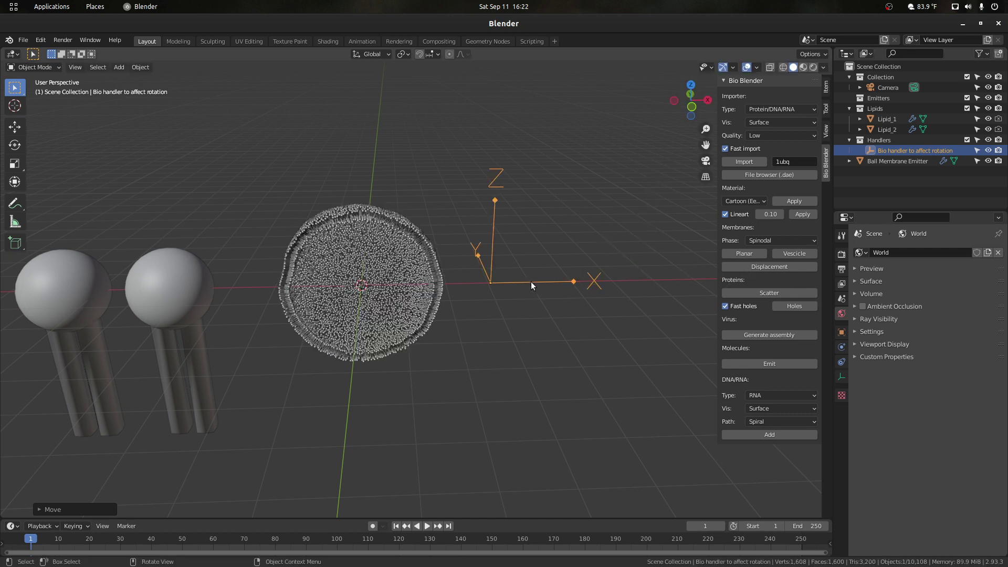
Play the animation briefly from frame 1 to preview the membrane movement, then clear the selection.
{"action": "left_click_drag", "start_coordinate": [33, 540], "coordinate": [187, 554]}
{"action": "left_click", "coordinate": [31, 538]}
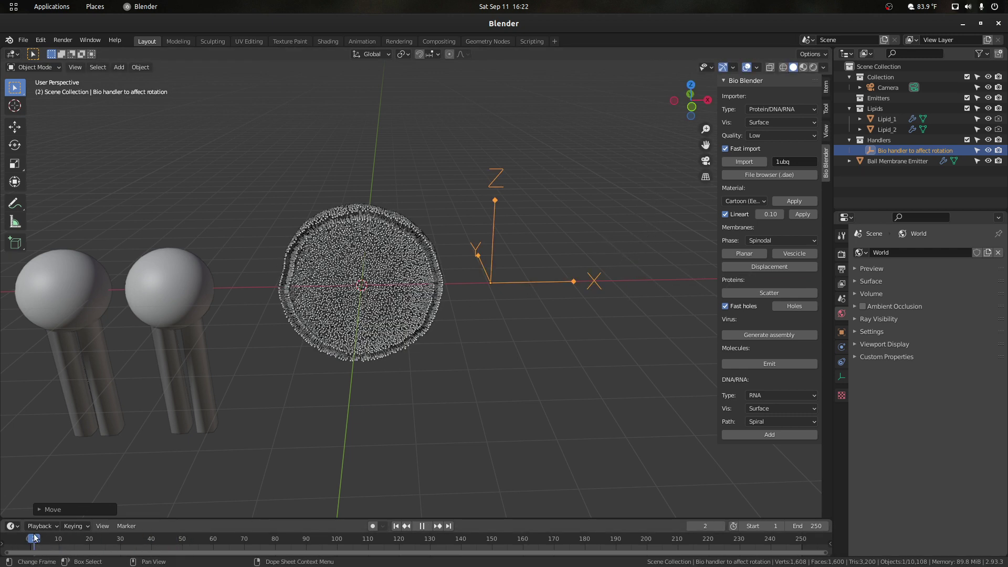
{"action": "key", "text": "space"}
{"action": "left_click", "coordinate": [399, 408]}
{"action": "scroll", "coordinate": [400, 408], "scroll_direction": "up", "scroll_amount": 2}
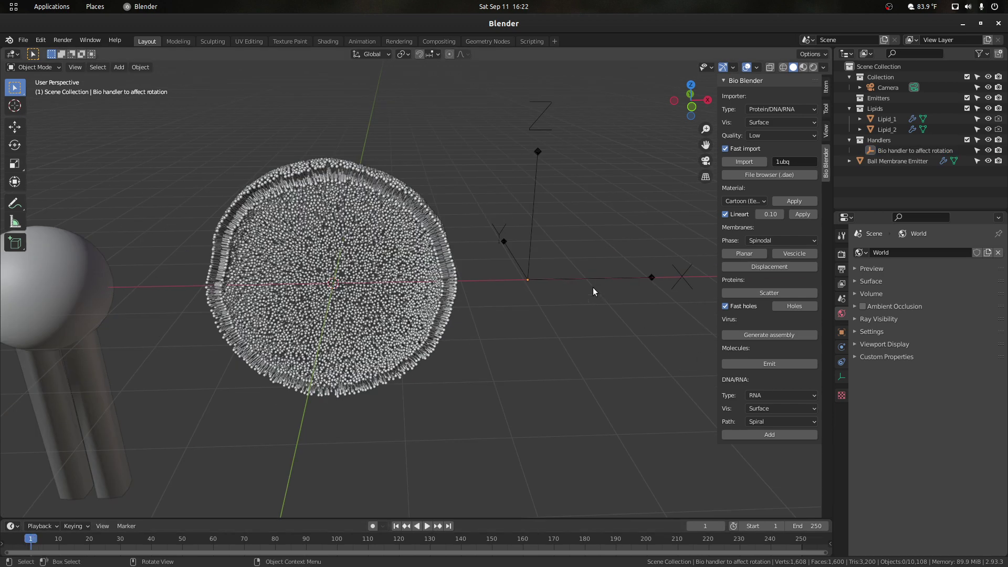
{"action": "left_click", "coordinate": [396, 210]}
{"action": "right_click", "coordinate": [783, 388]}
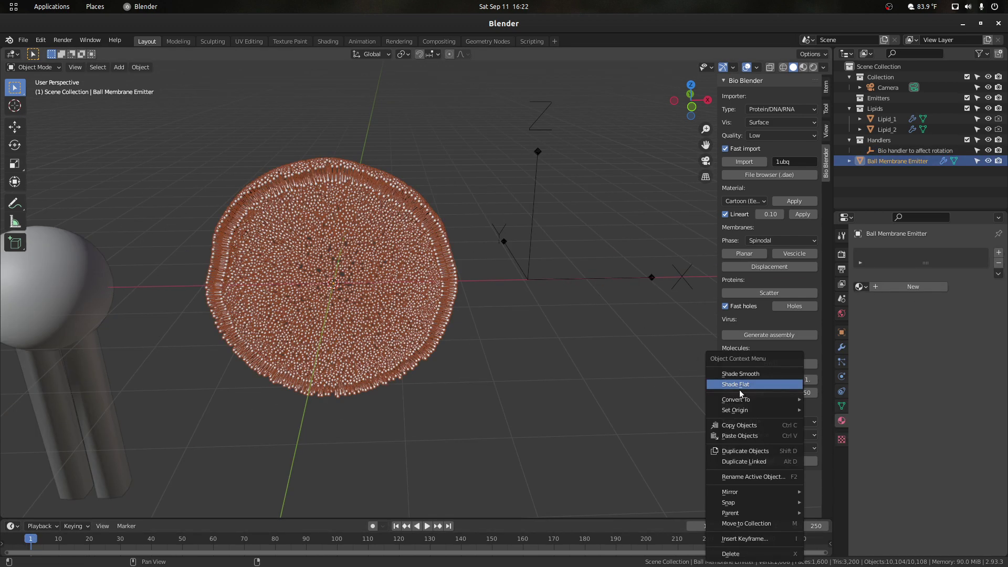
{"action": "key", "text": "Escape"}
{"action": "right_click", "coordinate": [765, 394]}
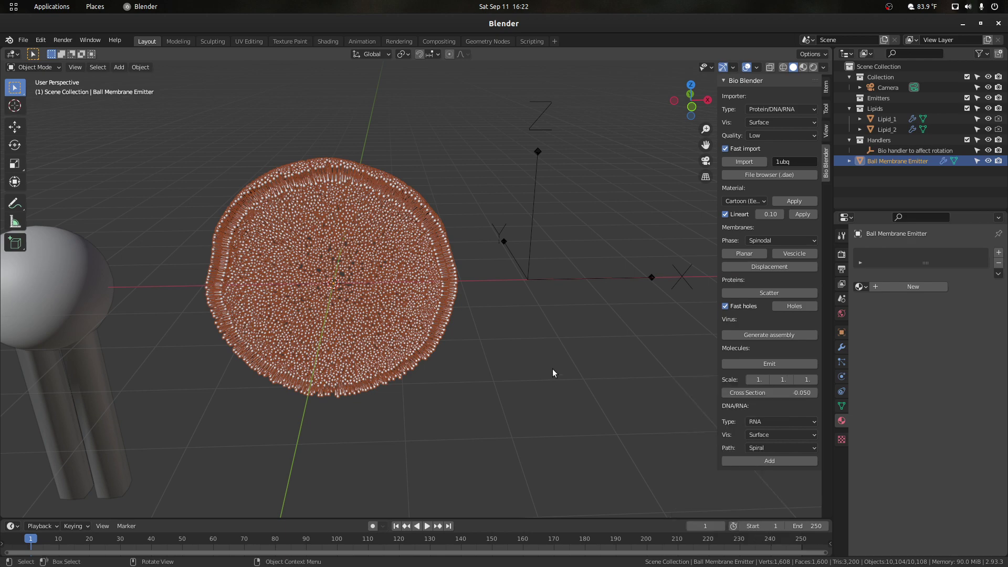
{"action": "left_click", "coordinate": [516, 349]}
Delete the vesicle's Ball Membrane Emitter and its displacement handler from the scene.
{"action": "scroll", "coordinate": [524, 323], "scroll_direction": "down", "scroll_amount": 1}
{"action": "scroll", "coordinate": [525, 320], "scroll_direction": "up", "scroll_amount": 2}
{"action": "left_click_drag", "start_coordinate": [689, 106], "coordinate": [440, 269]}
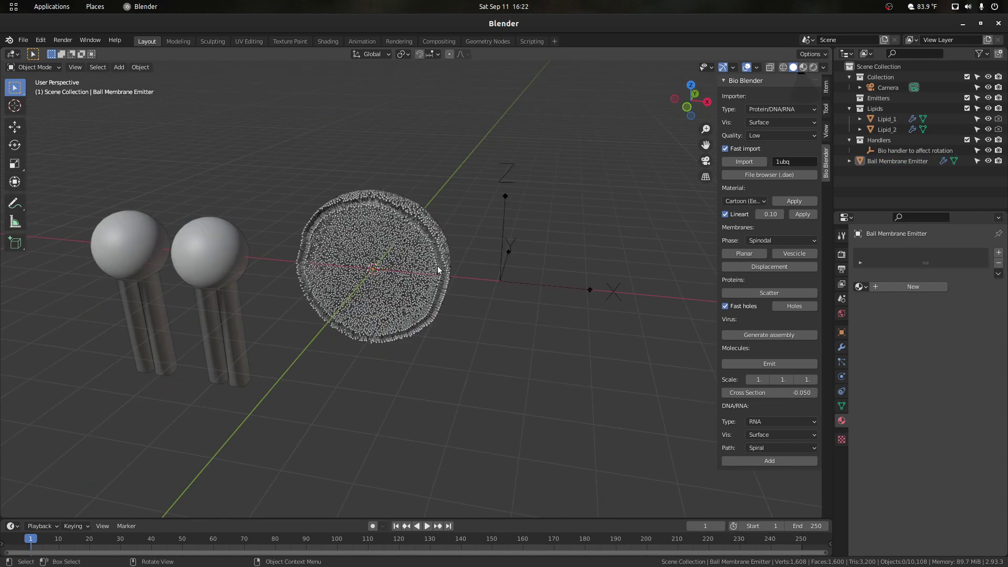
{"action": "left_click", "coordinate": [421, 226]}
{"action": "key", "text": "Delete"}
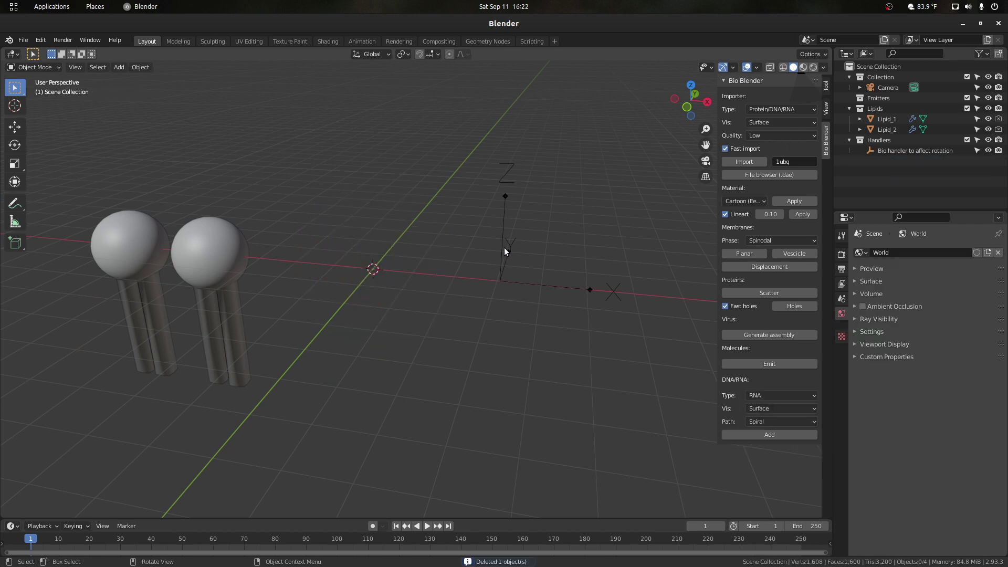
{"action": "scroll", "coordinate": [467, 254], "scroll_direction": "up", "scroll_amount": 3}
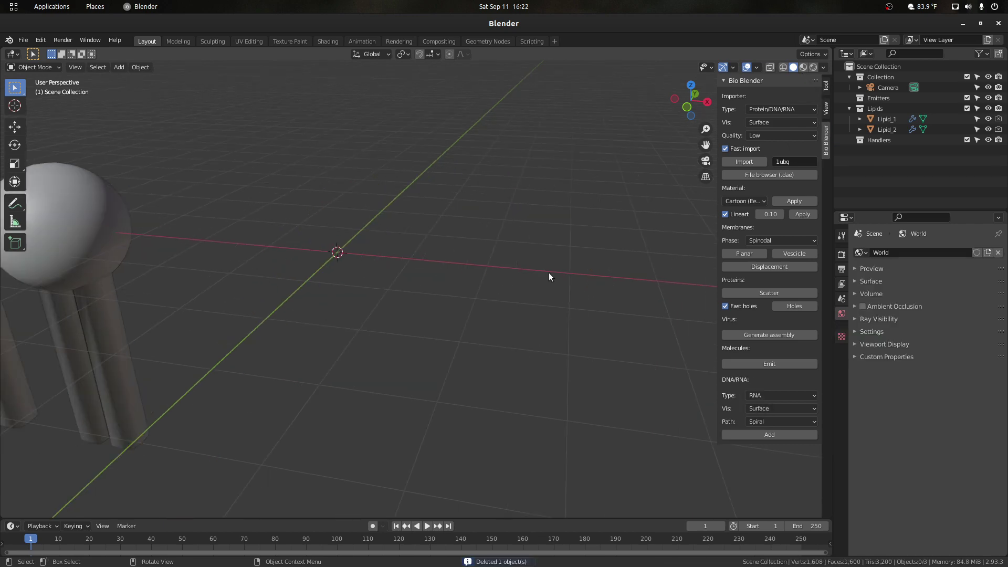
Generate a planar membrane with the Spinodal phase and show it in material preview shading beside the two lipids.
{"action": "left_click", "coordinate": [750, 257]}
{"action": "left_click", "coordinate": [752, 303]}
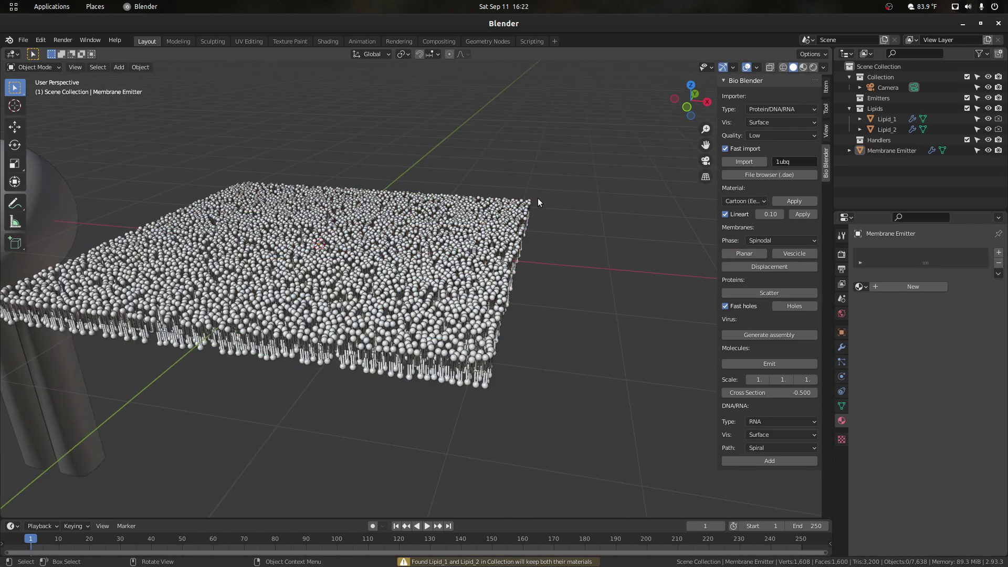
{"action": "left_click", "coordinate": [804, 67]}
{"action": "scroll", "coordinate": [542, 216], "scroll_direction": "down", "scroll_amount": 1}
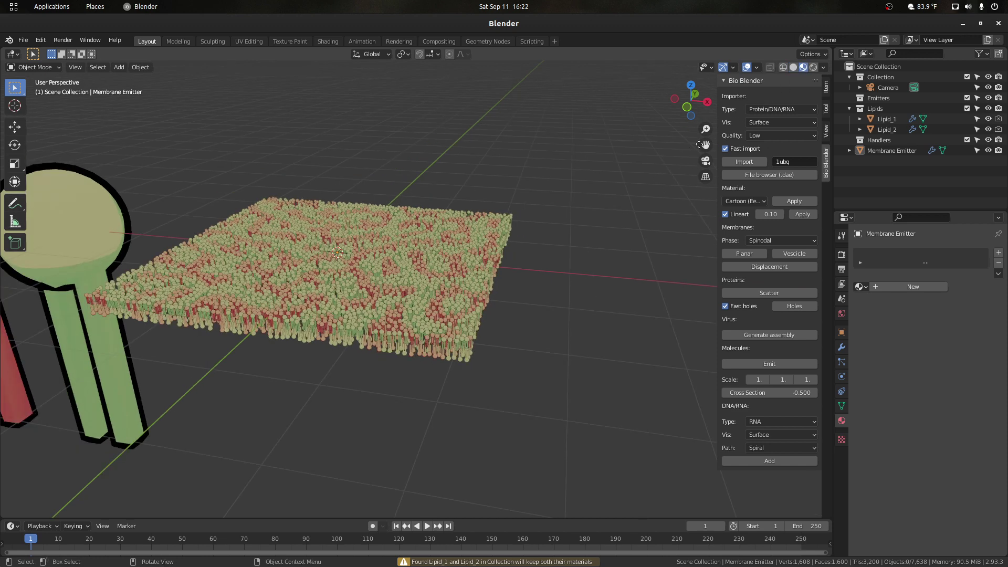
{"action": "left_click_drag", "start_coordinate": [701, 145], "coordinate": [823, 156]}
{"action": "scroll", "coordinate": [604, 210], "scroll_direction": "down", "scroll_amount": 1}
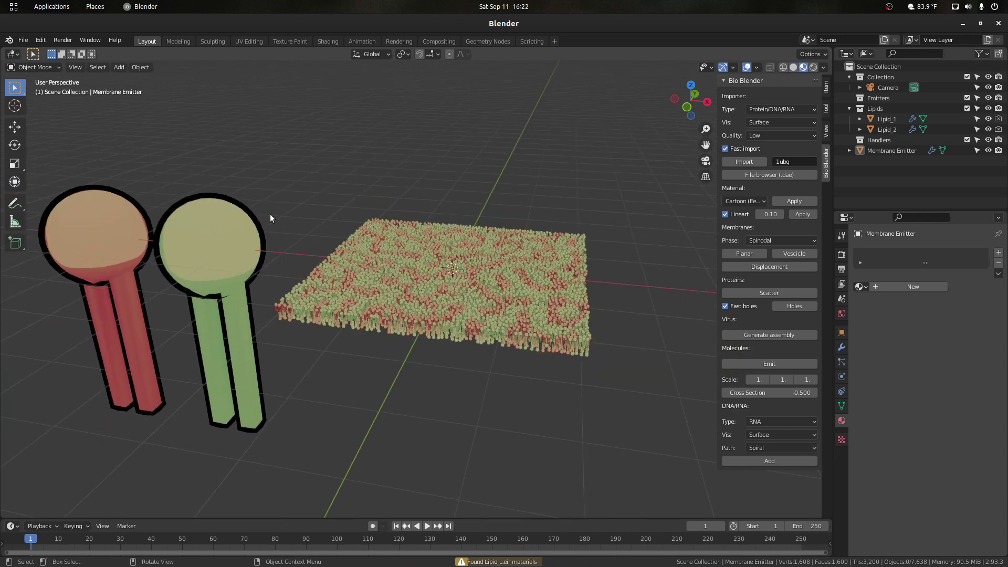
{"action": "left_click_drag", "start_coordinate": [270, 218], "coordinate": [73, 314]}
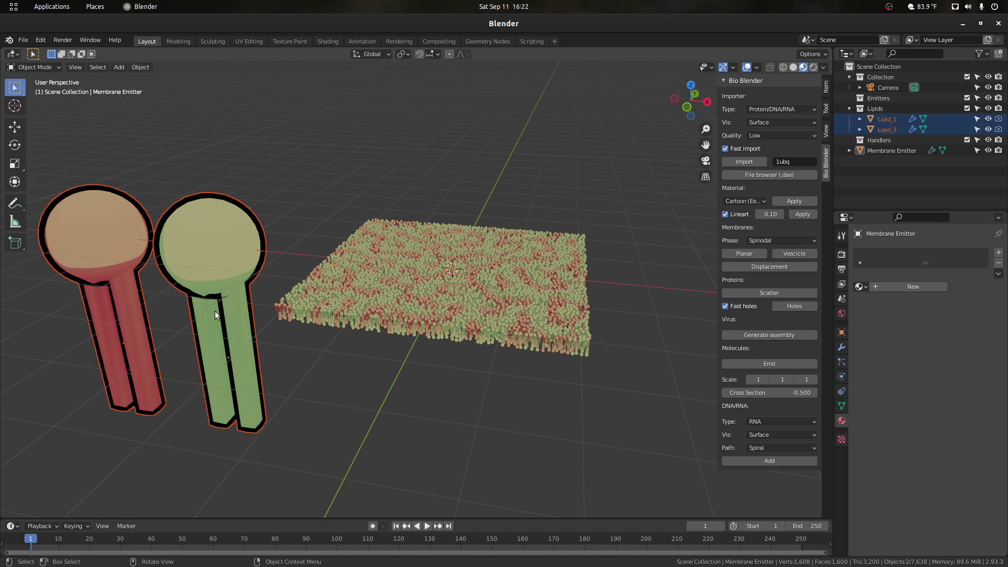
{"action": "left_click", "coordinate": [299, 267]}
{"action": "left_click", "coordinate": [494, 253]}
{"action": "left_click", "coordinate": [610, 241]}
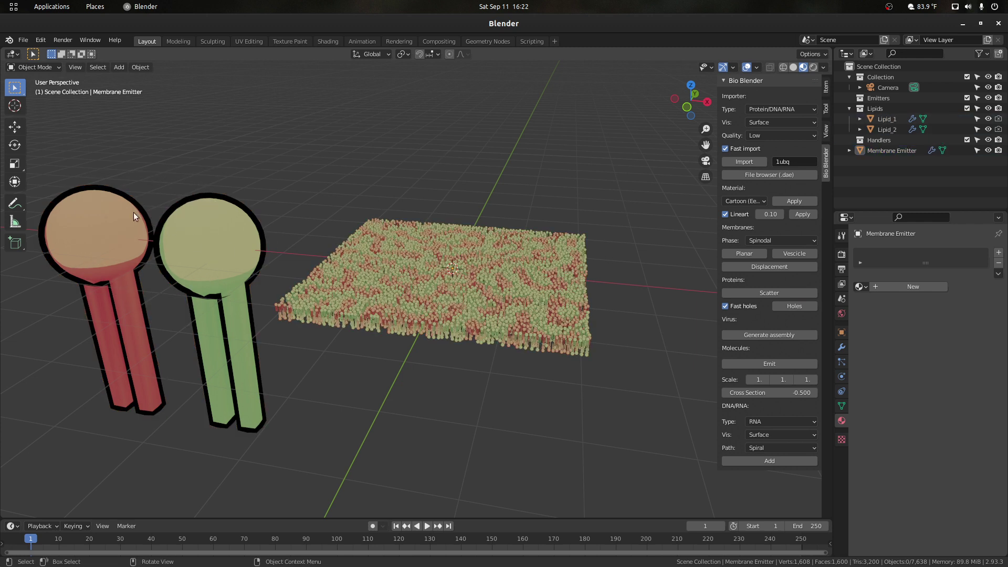
{"action": "left_click_drag", "start_coordinate": [103, 133], "coordinate": [223, 300]}
{"action": "left_click", "coordinate": [297, 252]}
{"action": "scroll", "coordinate": [471, 256], "scroll_direction": "up", "scroll_amount": 1}
{"action": "scroll", "coordinate": [512, 234], "scroll_direction": "down", "scroll_amount": 1}
{"action": "left_click_drag", "start_coordinate": [220, 139], "coordinate": [103, 266]}
{"action": "left_click", "coordinate": [257, 153]}
{"action": "left_click_drag", "start_coordinate": [219, 139], "coordinate": [58, 368]}
{"action": "left_click", "coordinate": [643, 186]}
Generate a Spinodal vesicle at the planar membrane's position, then clear the selection and inspect both membranes.
{"action": "left_click", "coordinate": [800, 254]}
{"action": "left_click", "coordinate": [761, 298]}
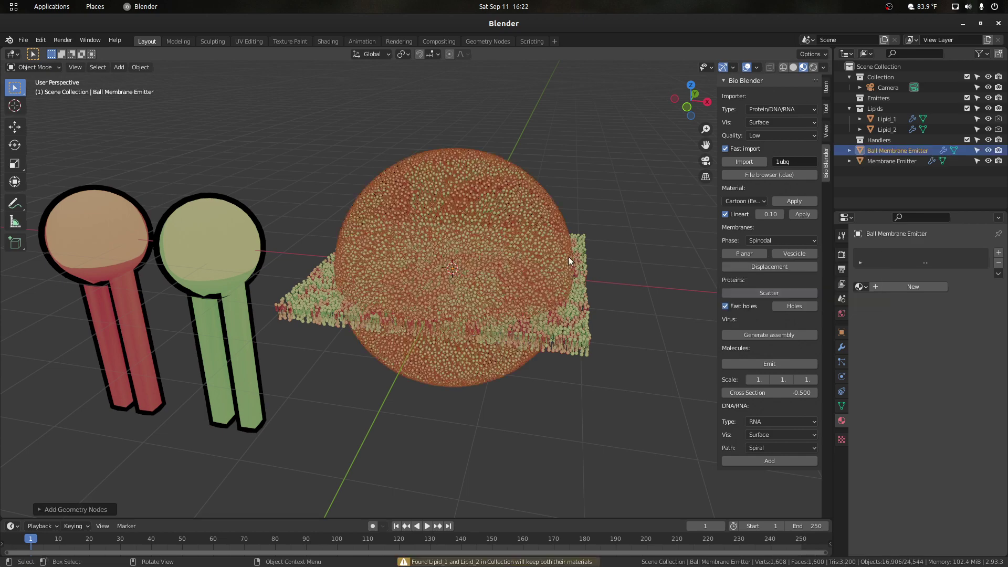
{"action": "left_click", "coordinate": [601, 159]}
{"action": "scroll", "coordinate": [601, 160], "scroll_direction": "up", "scroll_amount": 3}
{"action": "left_click_drag", "start_coordinate": [681, 87], "coordinate": [653, 91]}
{"action": "scroll", "coordinate": [496, 200], "scroll_direction": "down", "scroll_amount": 4}
Select the new vesicle and move it away from the planar membrane to a spot above and behind it.
{"action": "left_click", "coordinate": [477, 230]}
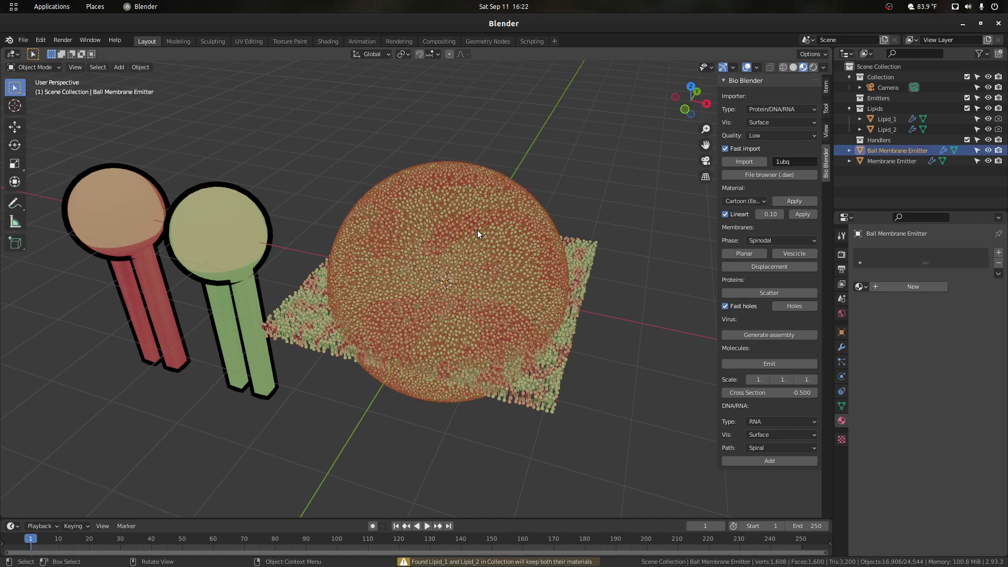
{"action": "key", "text": "g"}
{"action": "left_click", "coordinate": [620, 146]}
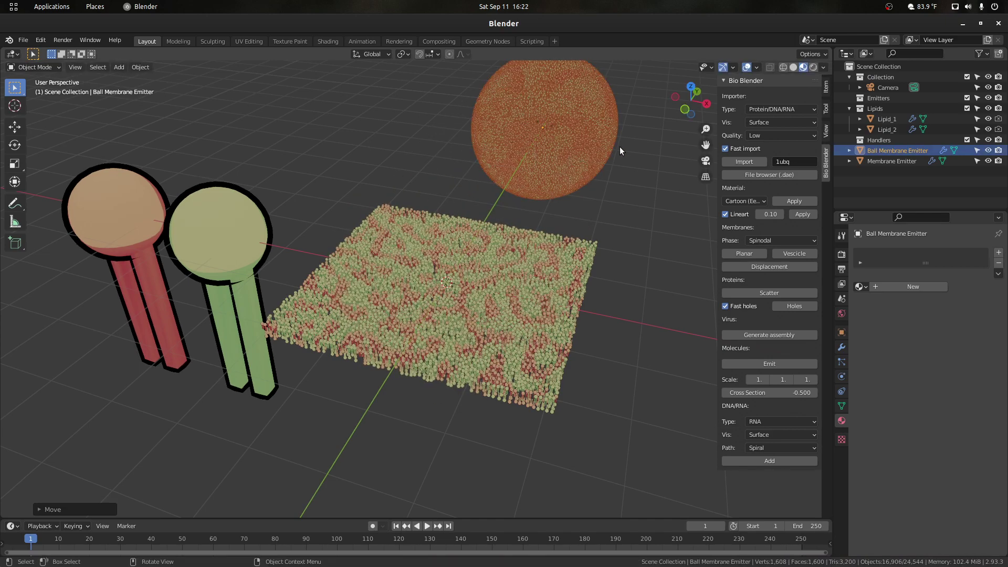
Add displacement to the planar membrane and show the scene in solid shading to inspect its rippled surface from a low angle.
{"action": "scroll", "coordinate": [641, 210], "scroll_direction": "up", "scroll_amount": 5}
{"action": "left_click", "coordinate": [641, 210]}
{"action": "left_click", "coordinate": [794, 67]}
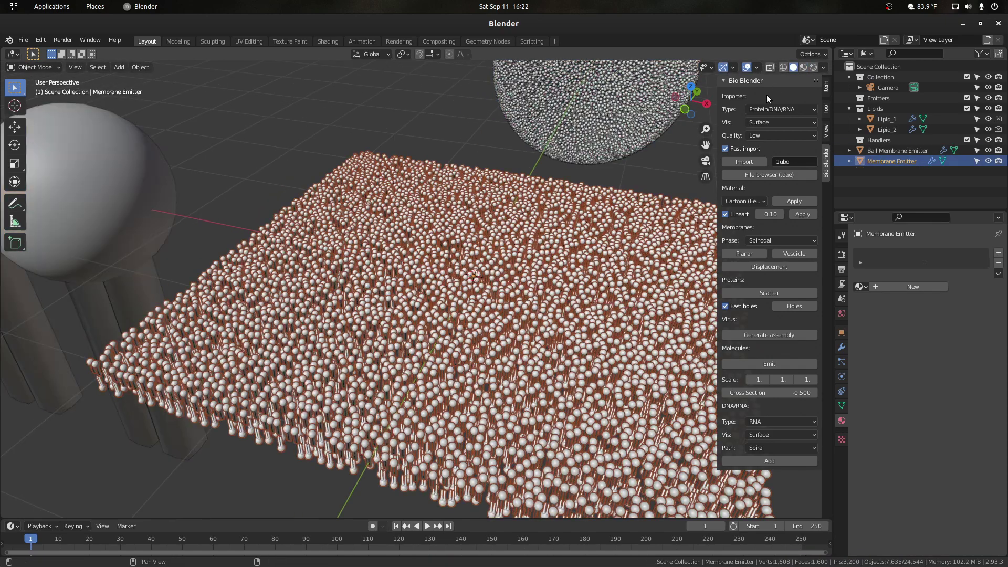
{"action": "left_click", "coordinate": [758, 266]}
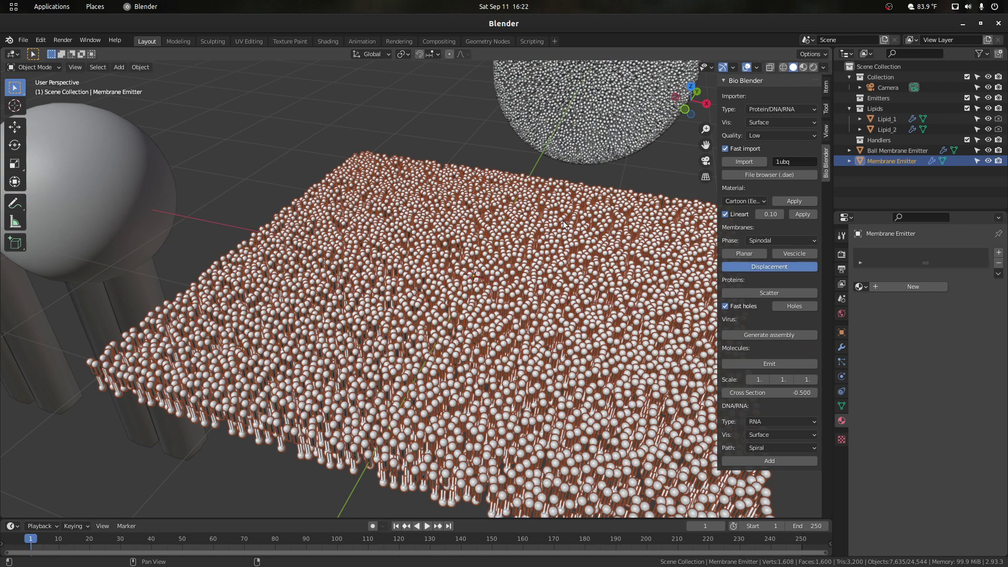
{"action": "scroll", "coordinate": [605, 183], "scroll_direction": "down", "scroll_amount": 2}
{"action": "mouse_move", "coordinate": [696, 111]}
{"action": "left_mouse_down"}
{"action": "mouse_move", "coordinate": [662, 82]}
{"action": "mouse_move", "coordinate": [693, 103]}
{"action": "left_mouse_up"}
{"action": "middle_click_drag", "start_coordinate": [609, 164], "coordinate": [698, 181]}
Try sliding the displacement handler along the X axis, cancel the move, and clear the selection.
{"action": "left_click", "coordinate": [696, 223]}
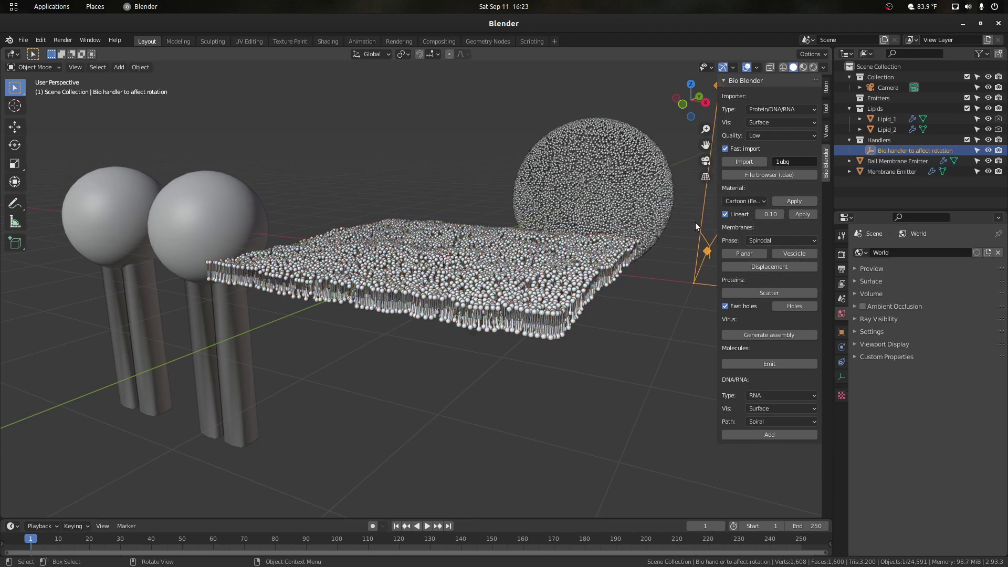
{"action": "key", "text": "g"}
{"action": "key", "text": "x"}
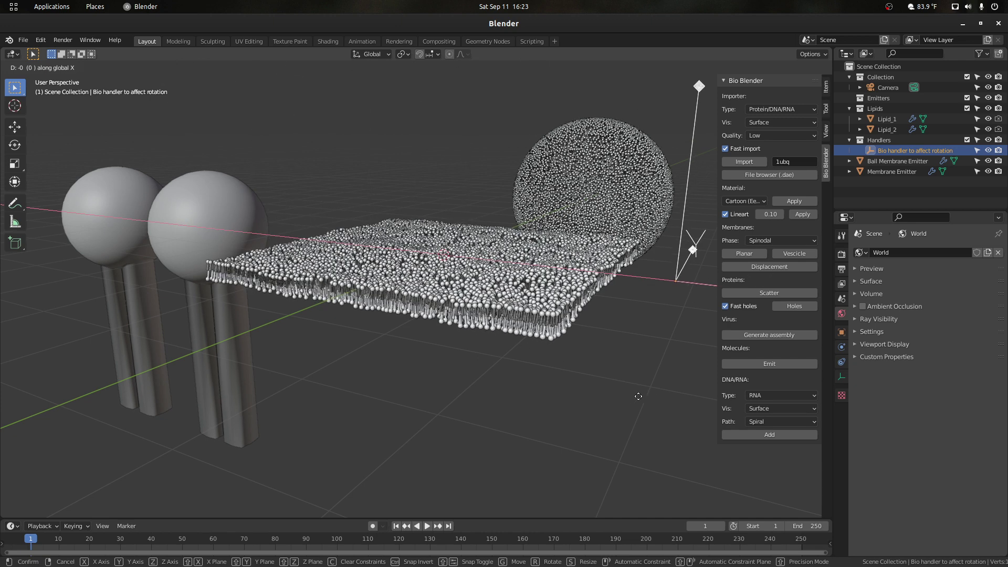
{"action": "right_click", "coordinate": [601, 399]}
{"action": "left_click", "coordinate": [600, 398]}
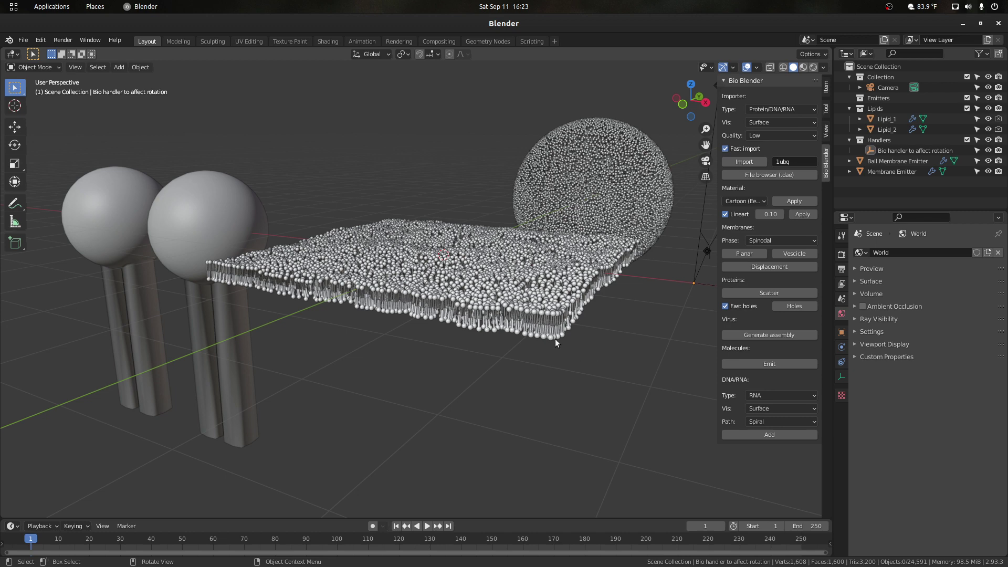
{"action": "scroll", "coordinate": [559, 339], "scroll_direction": "down", "scroll_amount": 1}
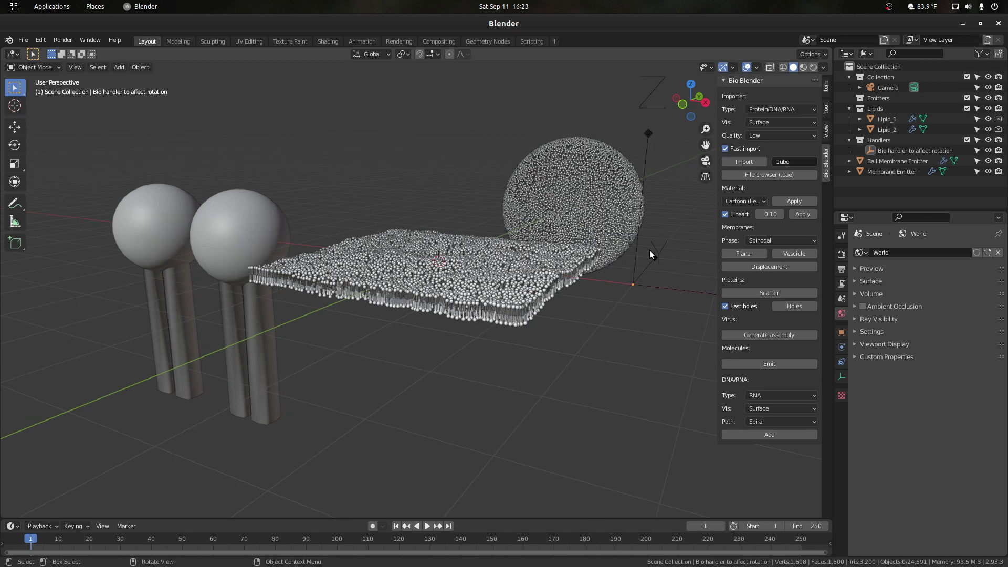
{"action": "left_click_drag", "start_coordinate": [692, 99], "coordinate": [685, 100]}
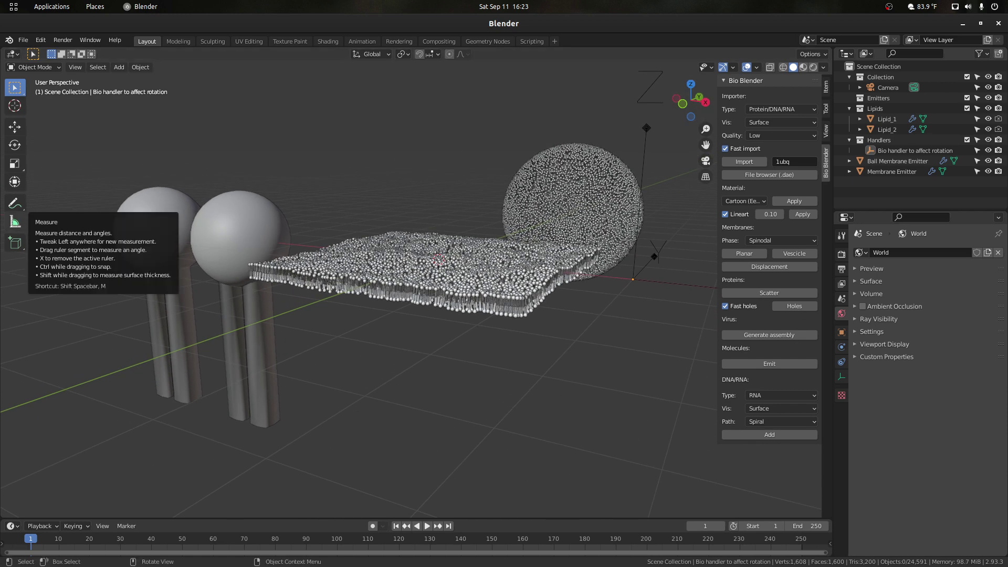